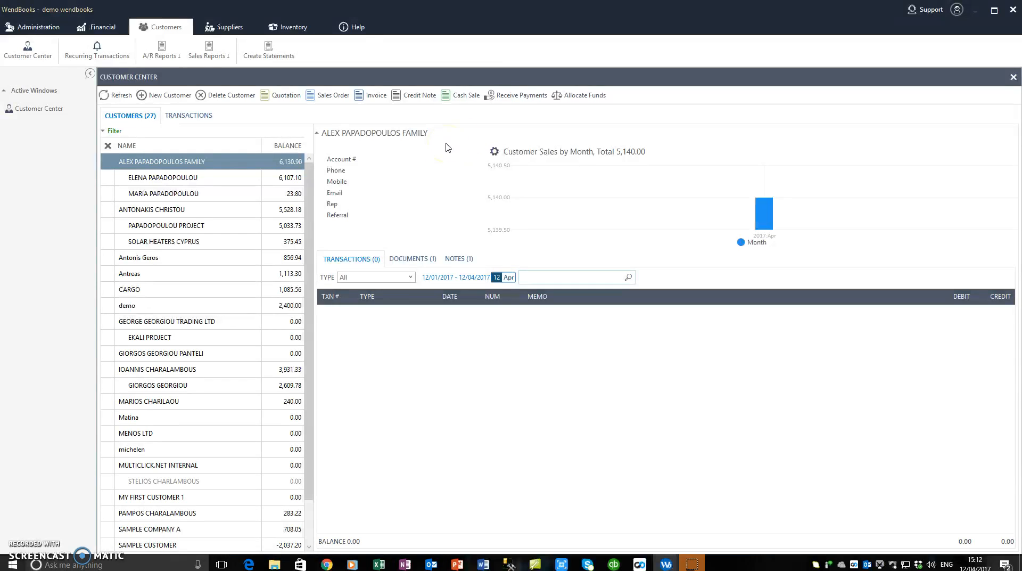
Start a new receive payment and choose CARGO as the customer by searching for "car"
click(513, 100)
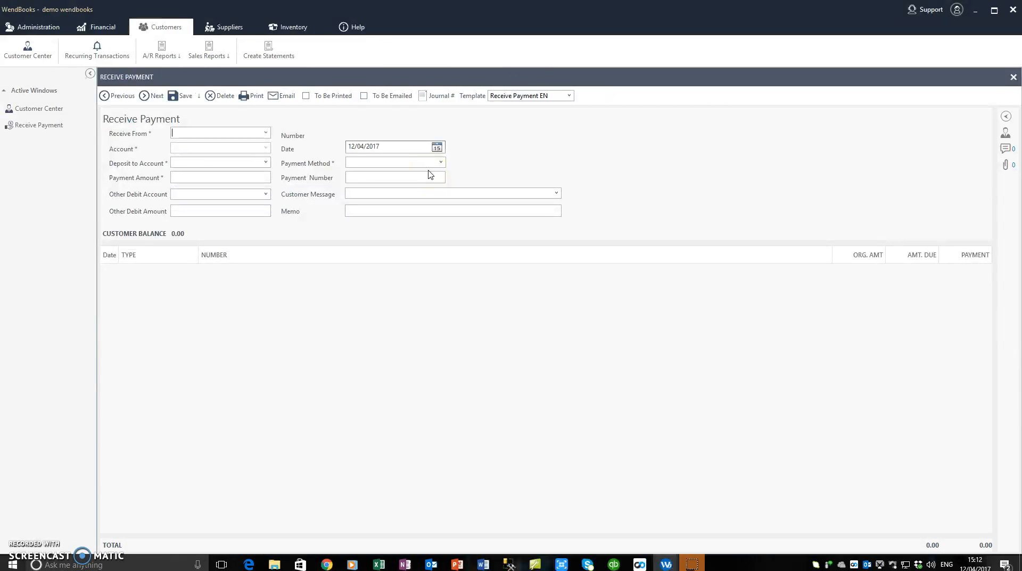
click(265, 133)
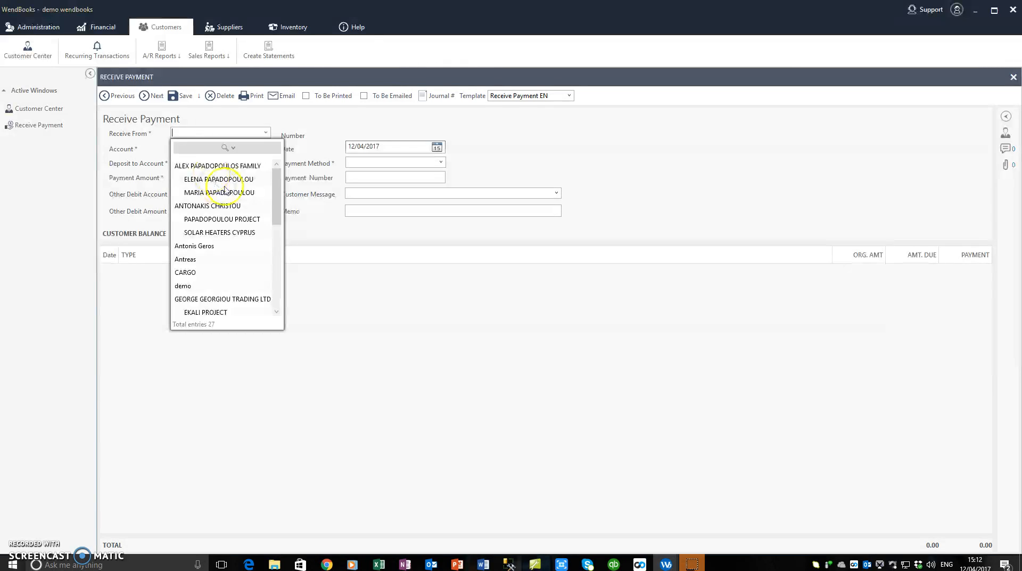
drag(277, 186, 253, 180)
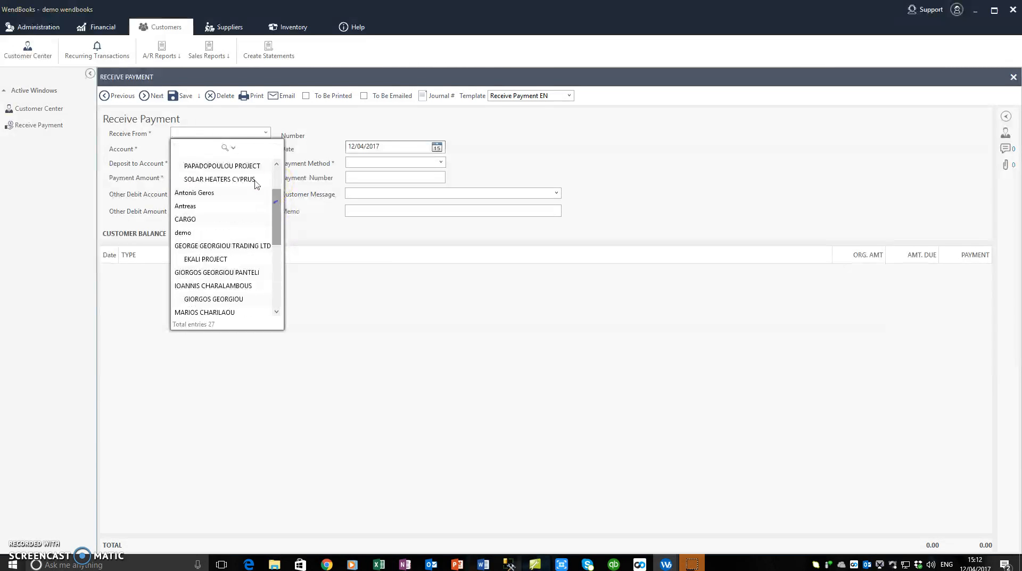
click(231, 151)
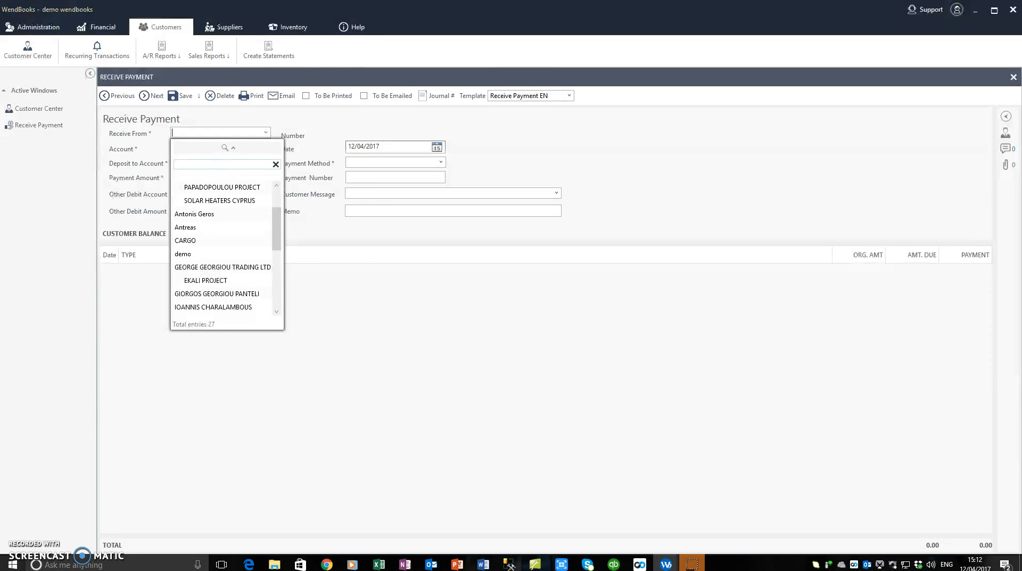
text(car)
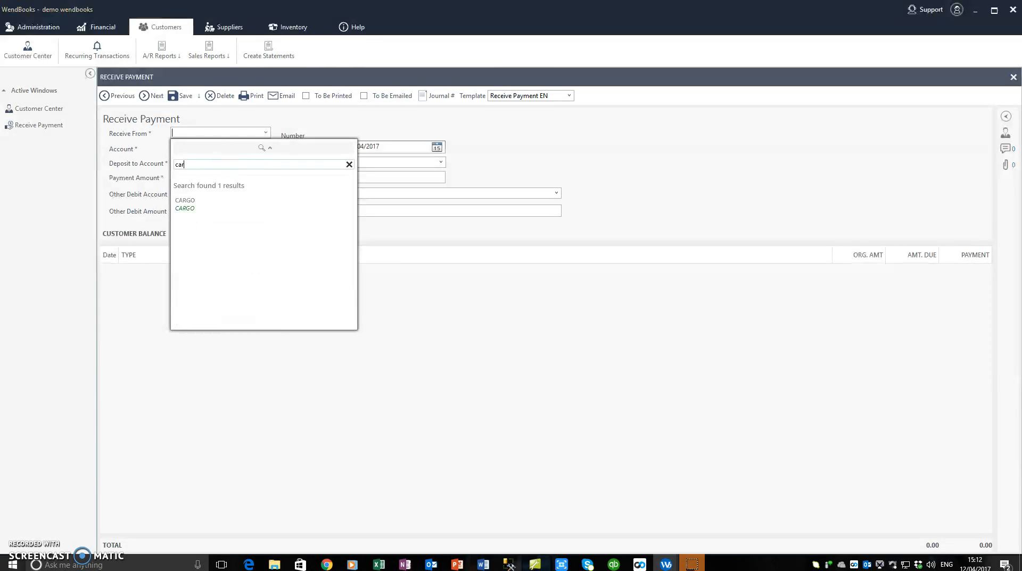
click(187, 207)
click(207, 147)
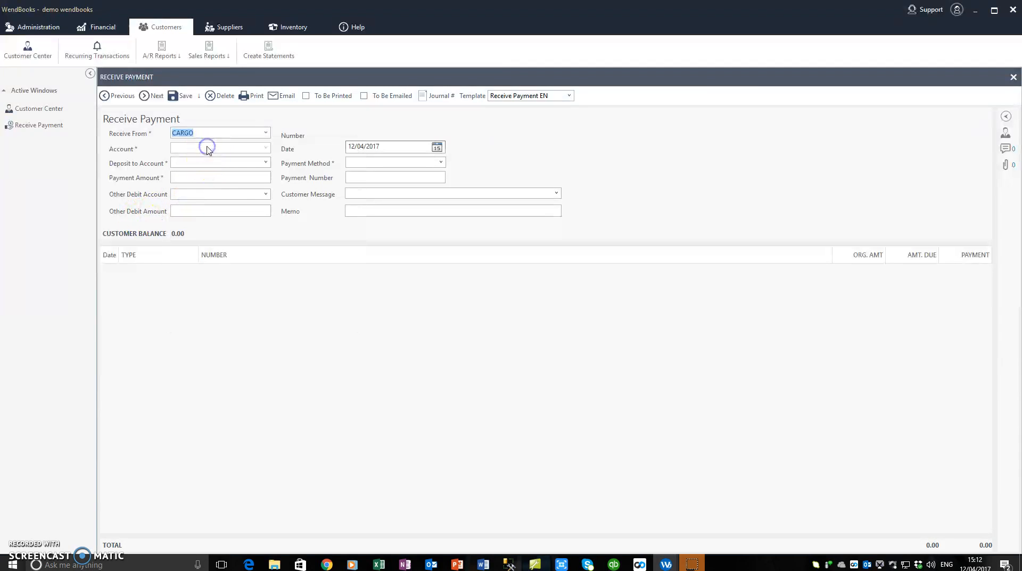
Set UNDEPOSITED FUNDS as the deposit account and enter a payment amount of 1,000.00
click(250, 163)
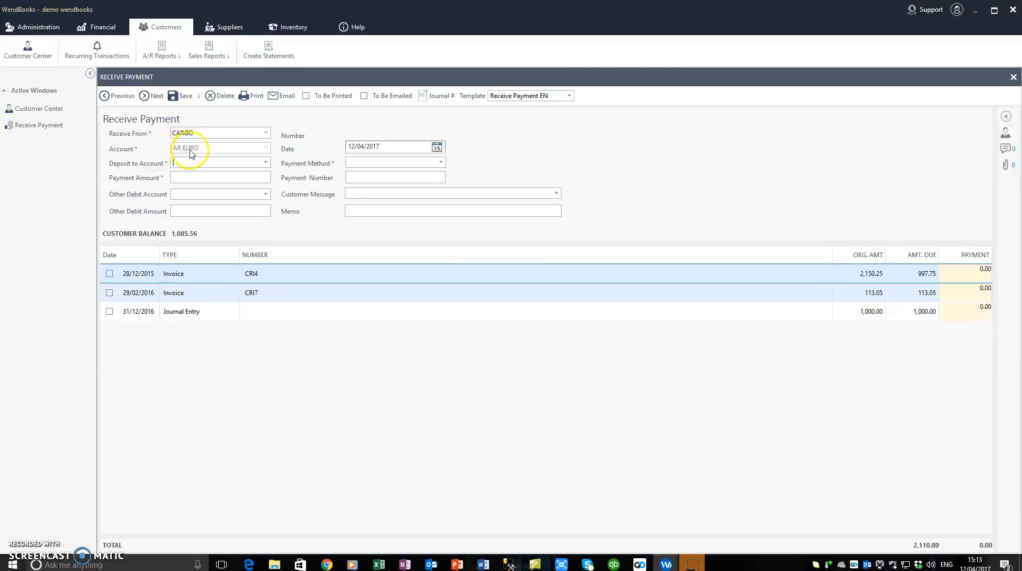
click(266, 163)
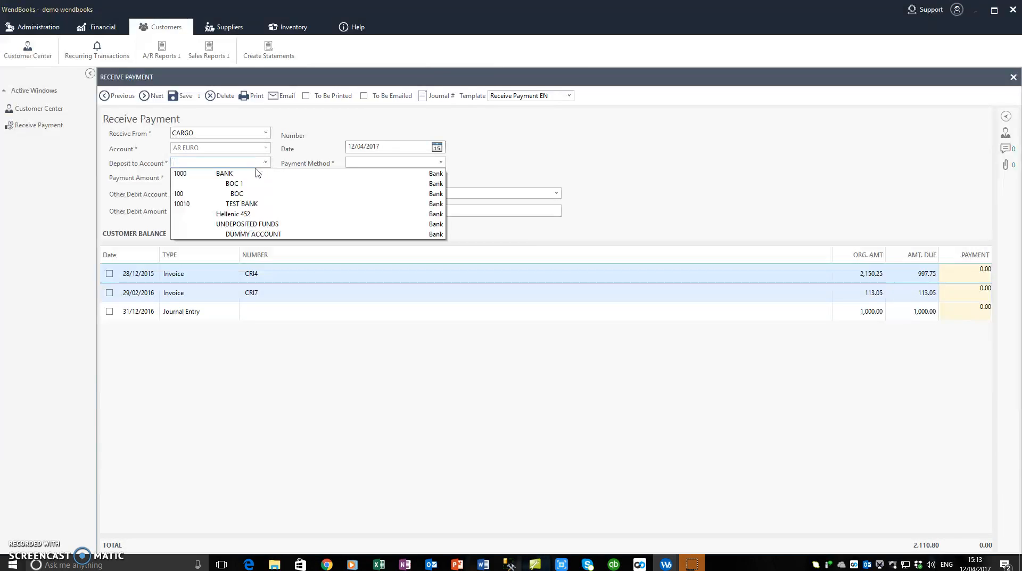
click(218, 224)
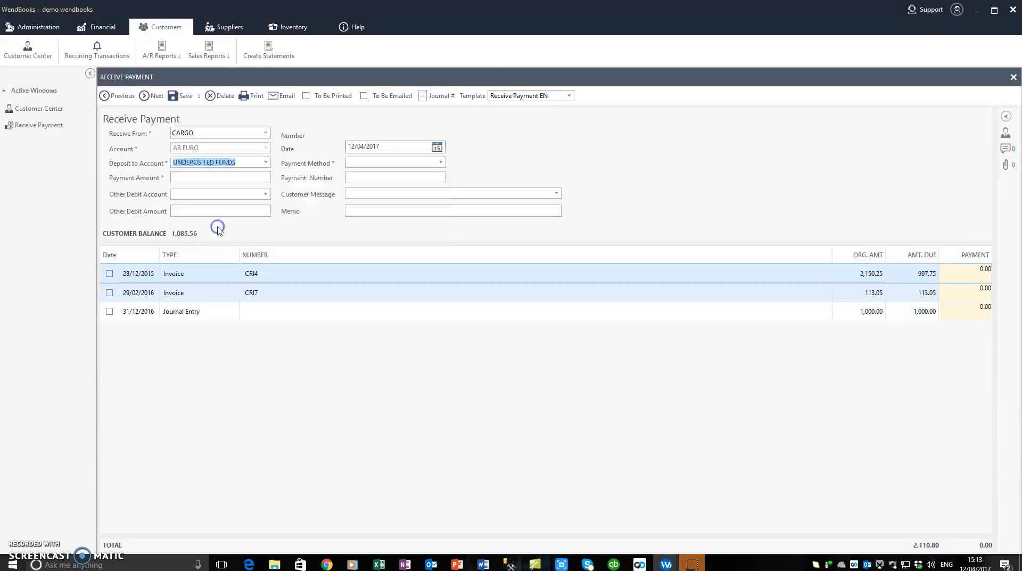
click(198, 177)
key(Tab)
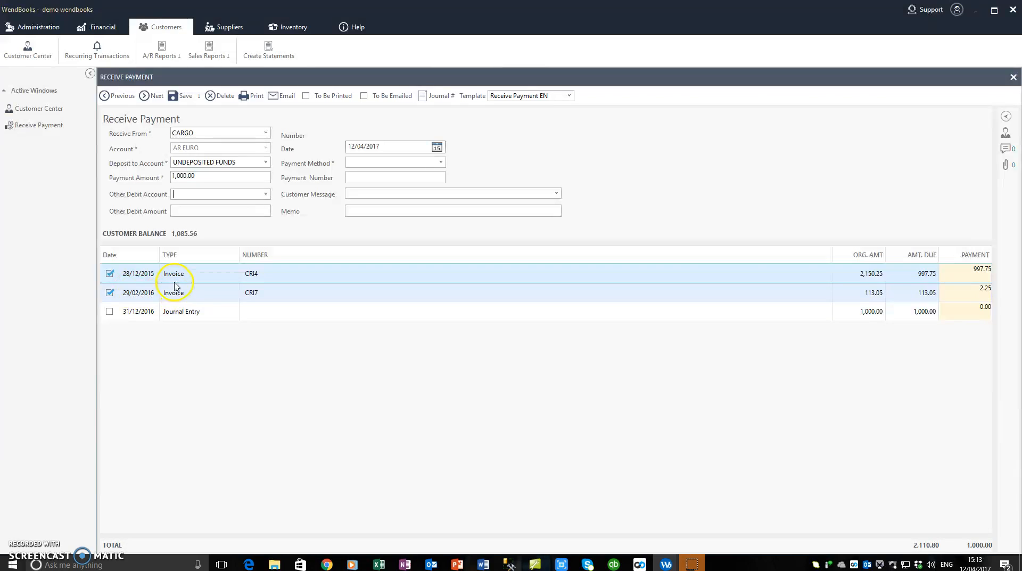
Remove the payment from invoices CRI4 and CRI7 and apply it to the 31/12/2016 journal entry instead
click(109, 274)
click(110, 292)
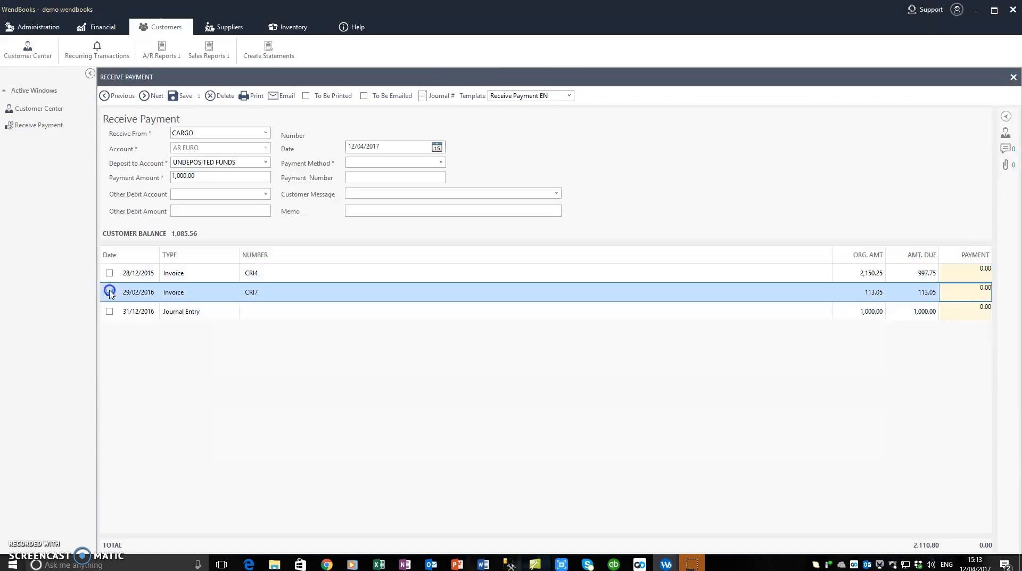
click(110, 312)
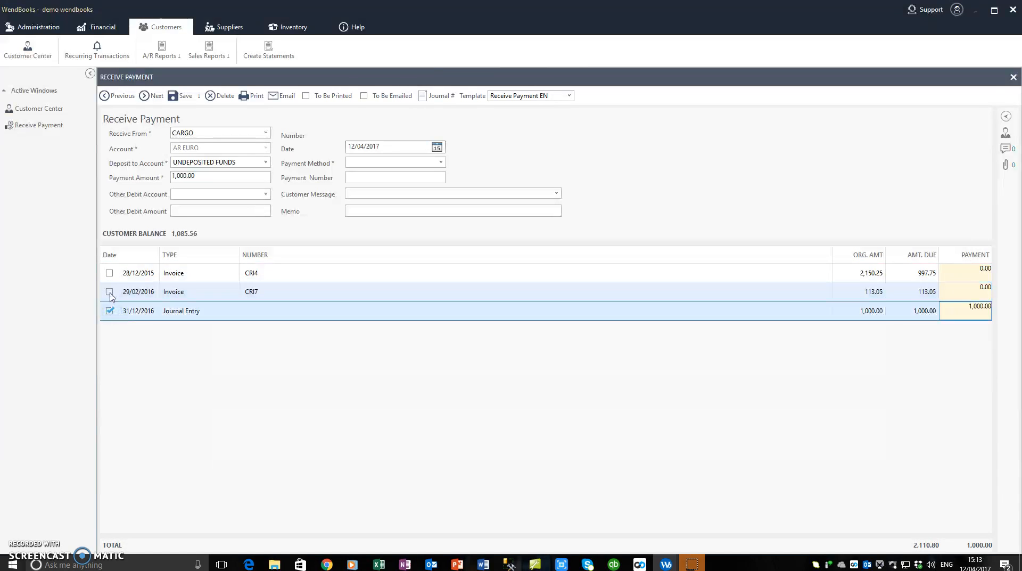
Try applying the payment to invoices CRI7 and CRI4 in turn, then allocate it to the journal entry again
click(110, 292)
click(109, 312)
click(110, 292)
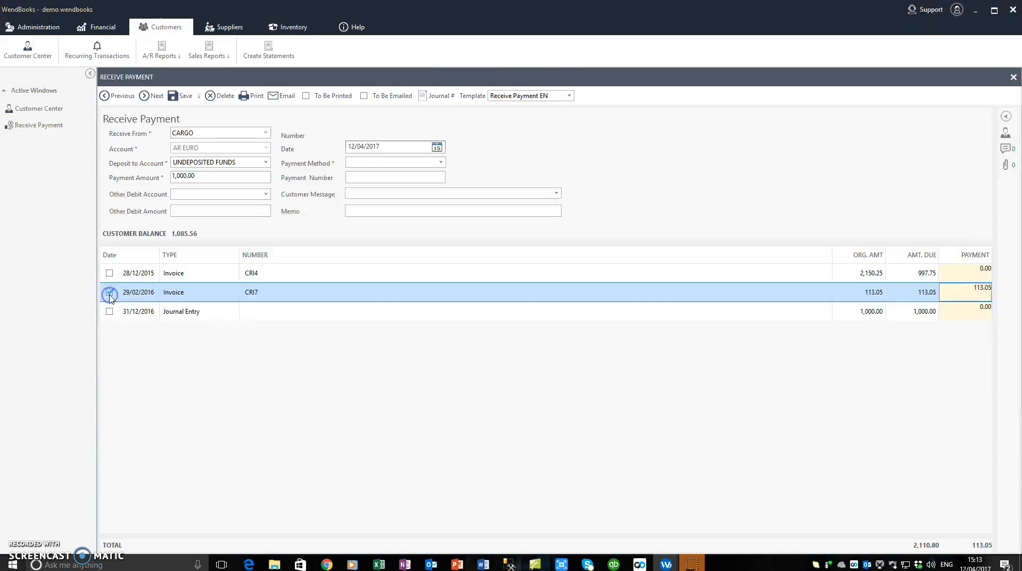
click(109, 273)
click(109, 293)
click(109, 274)
click(110, 311)
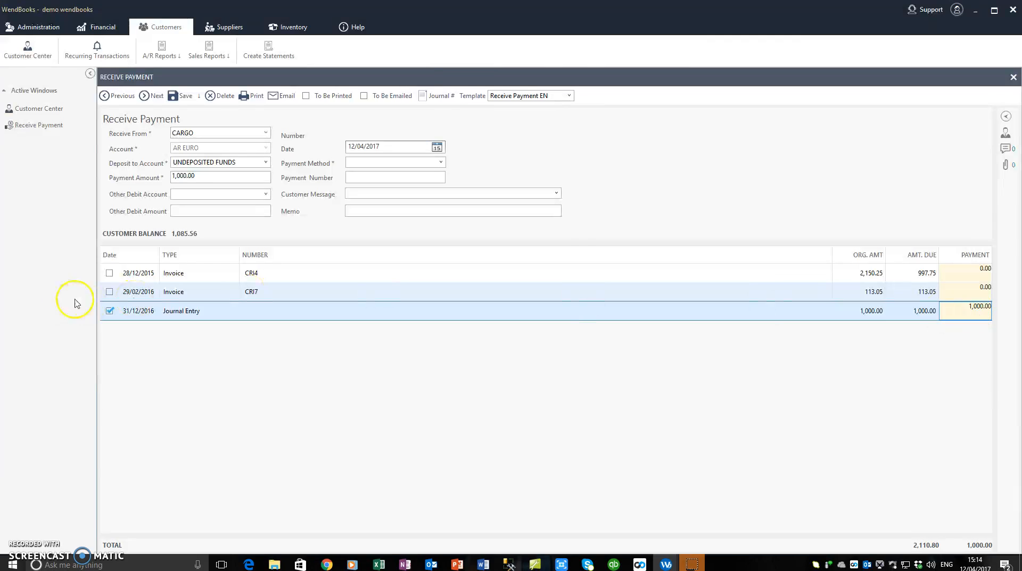
click(110, 293)
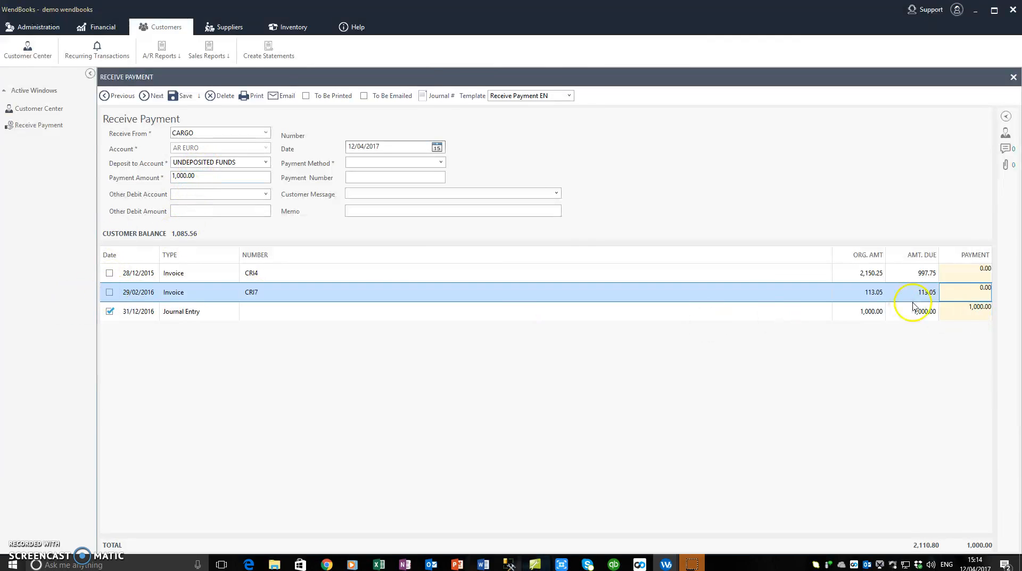
Open the 31/12/2016 journal entry from the payment list to examine its lines, then close it
click(957, 311)
click(975, 309)
double_click(960, 307)
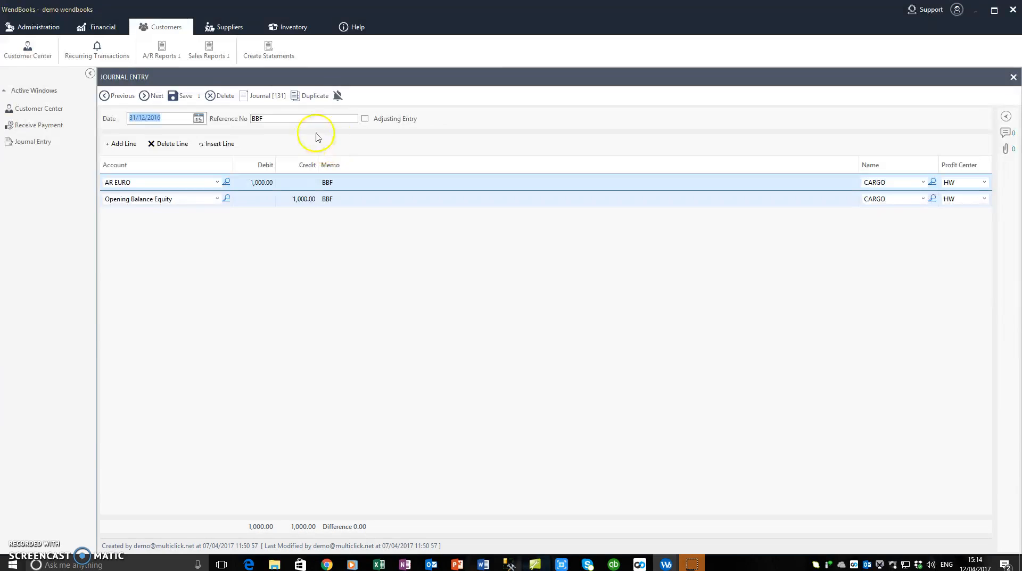
click(477, 122)
click(460, 150)
click(1013, 76)
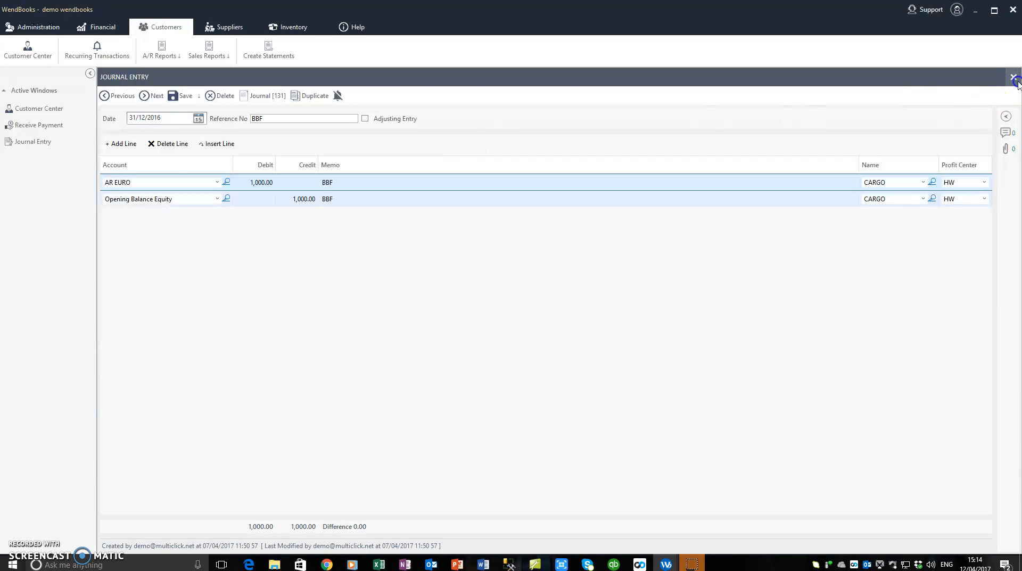
Set the journal entry's payment to 500.00 and include invoice CRI7 in the payment
click(968, 311)
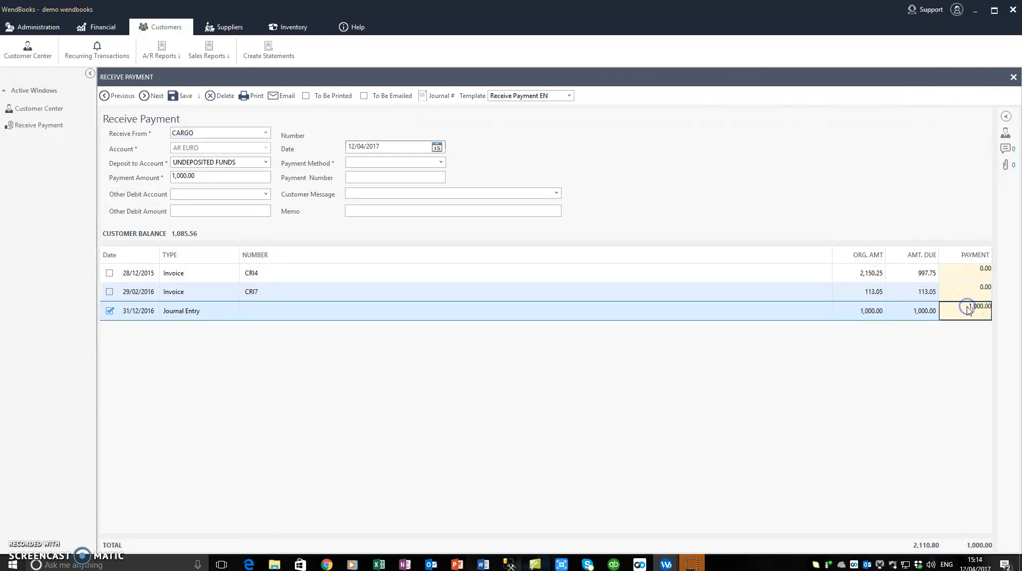
text(5)
click(868, 291)
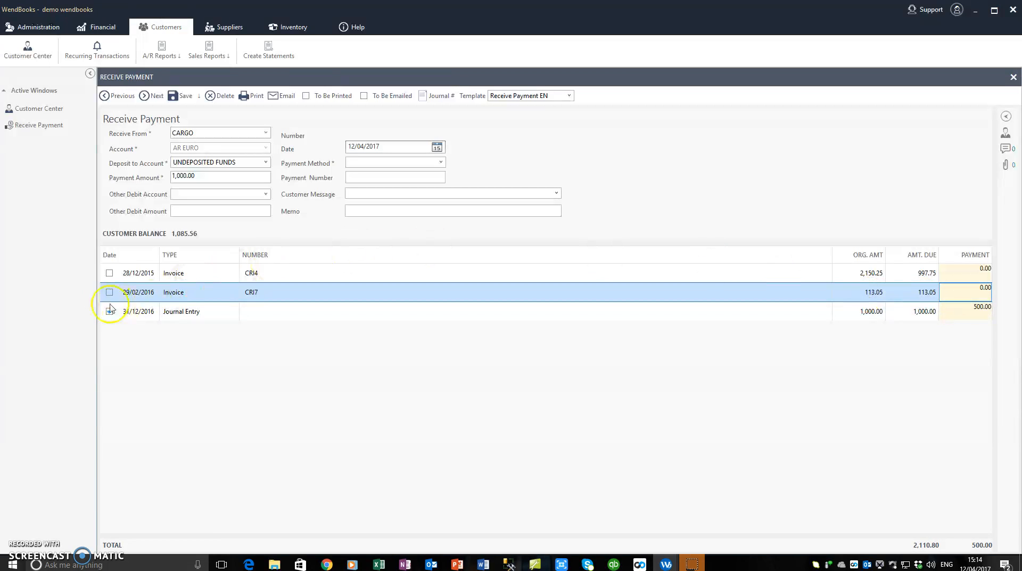
click(109, 292)
Examine the source documents of the journal entry and invoice CRI7, closing each one
click(200, 311)
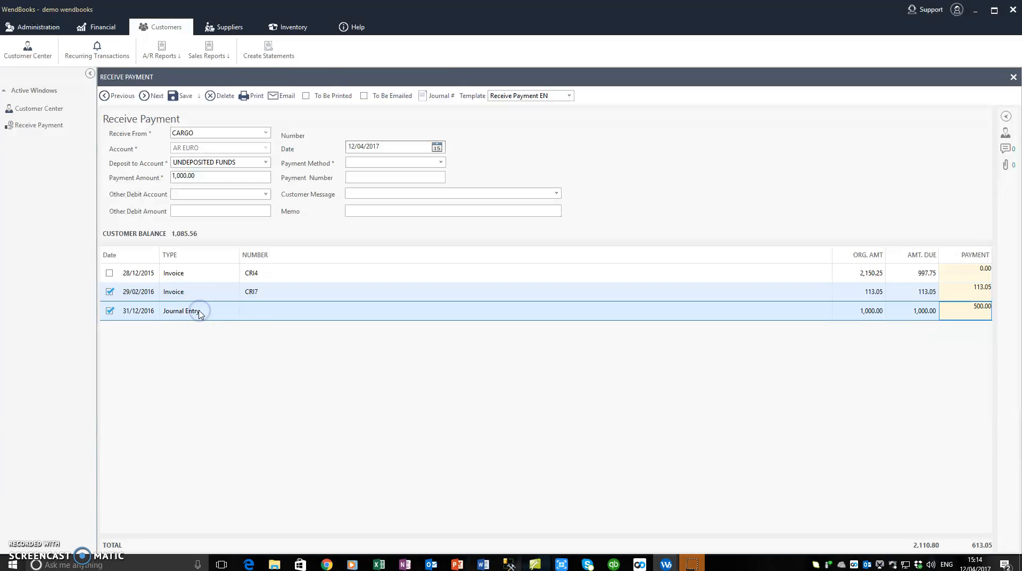
double_click(198, 298)
click(1013, 77)
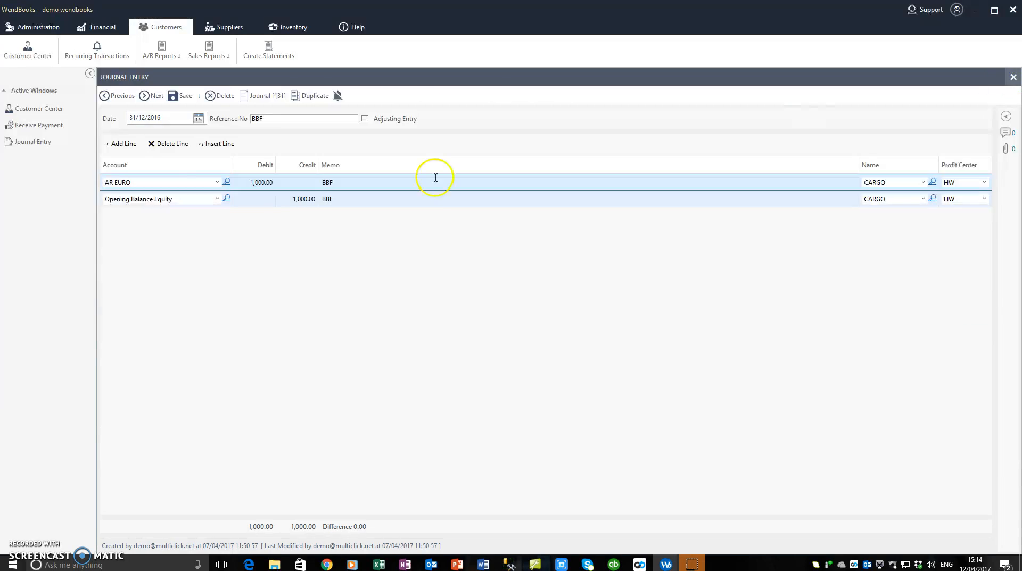
click(175, 291)
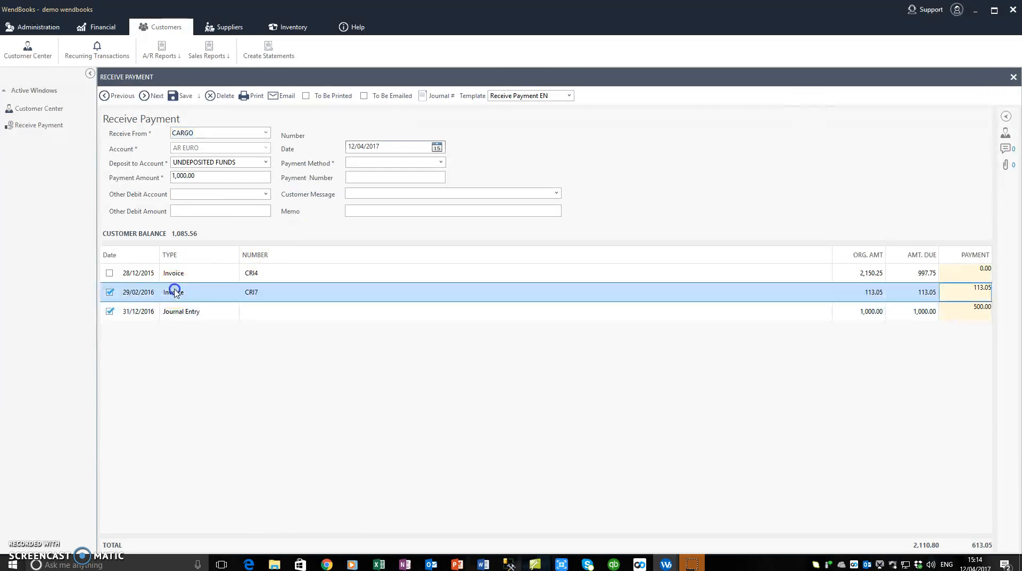
double_click(488, 246)
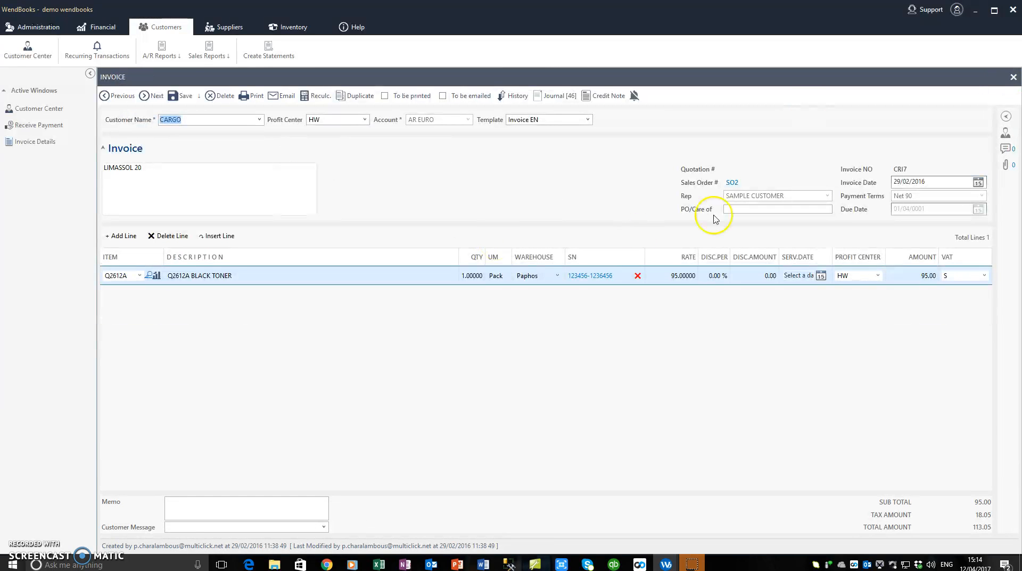
click(1012, 80)
Clear the journal entry's allocation and apply the payment to invoices CRI4 and CRI7
click(110, 294)
click(110, 292)
click(109, 311)
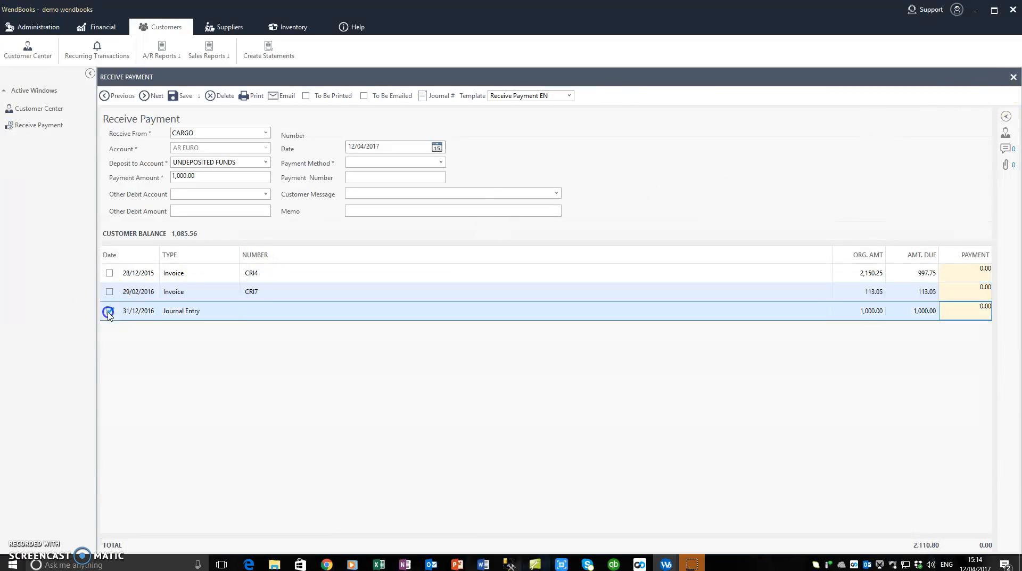
click(109, 275)
click(110, 274)
click(110, 292)
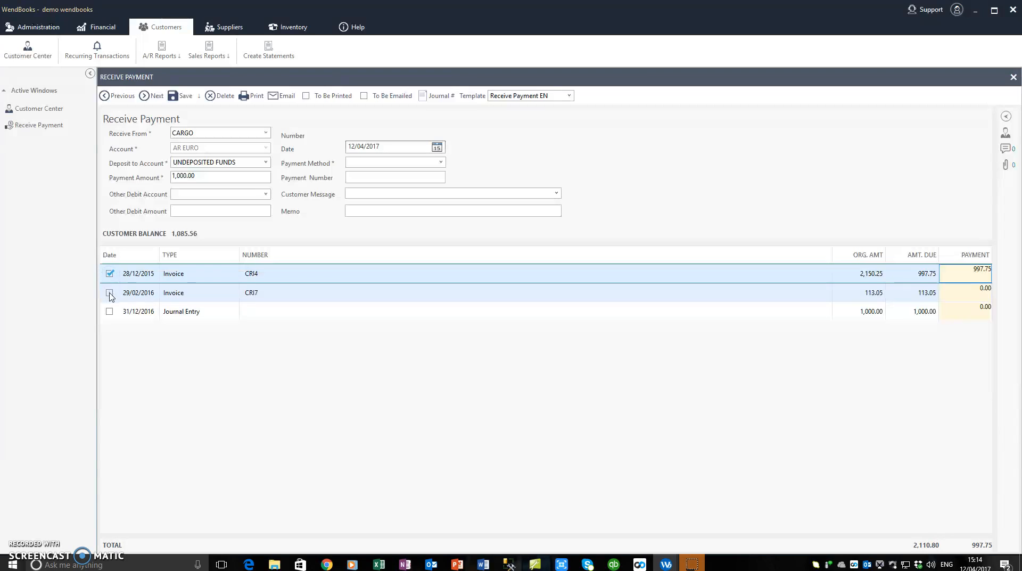
Choose Trade Dsicounts as the other debit account
click(207, 193)
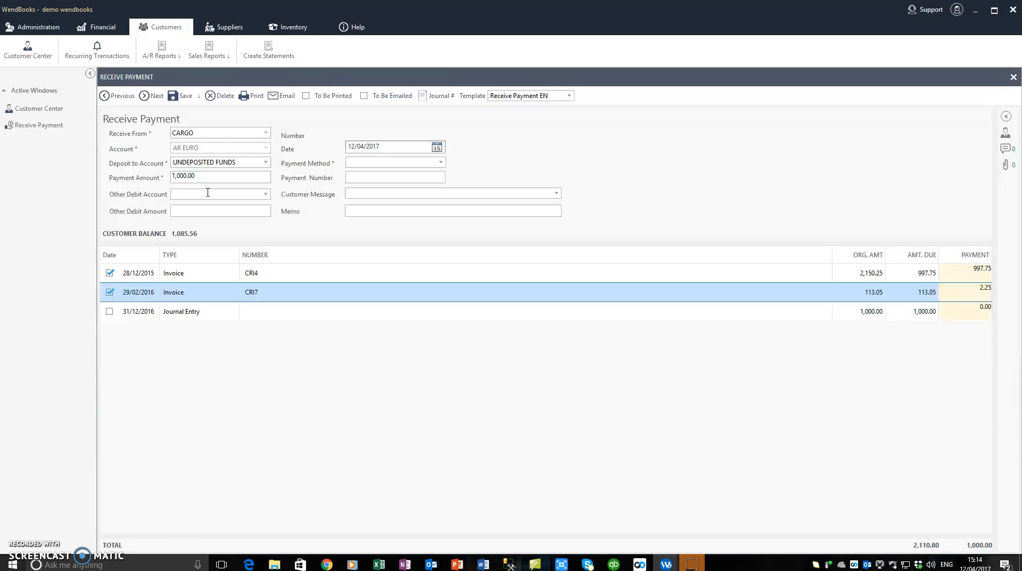
click(214, 194)
click(239, 194)
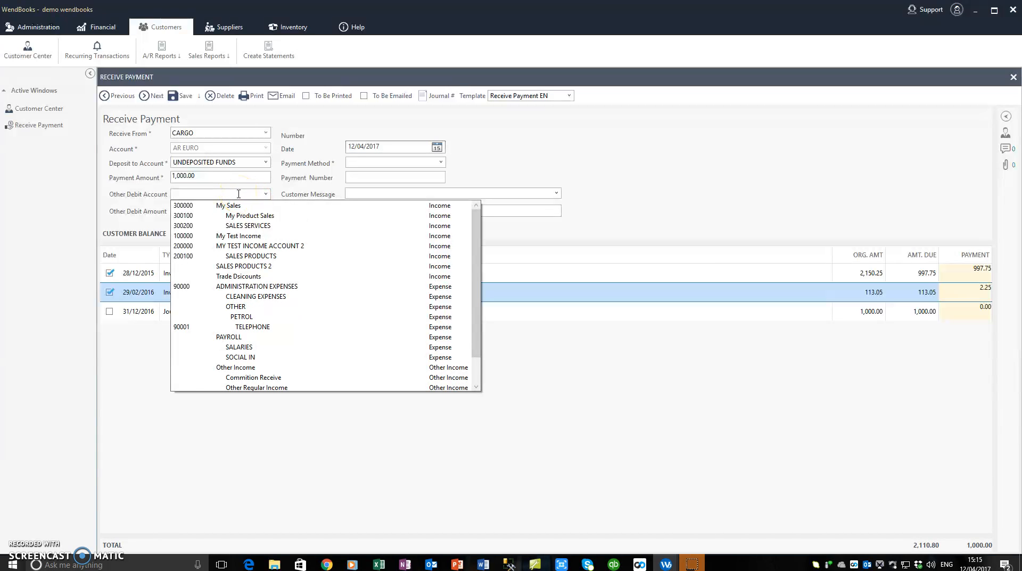
text(Trad)
key(Tab)
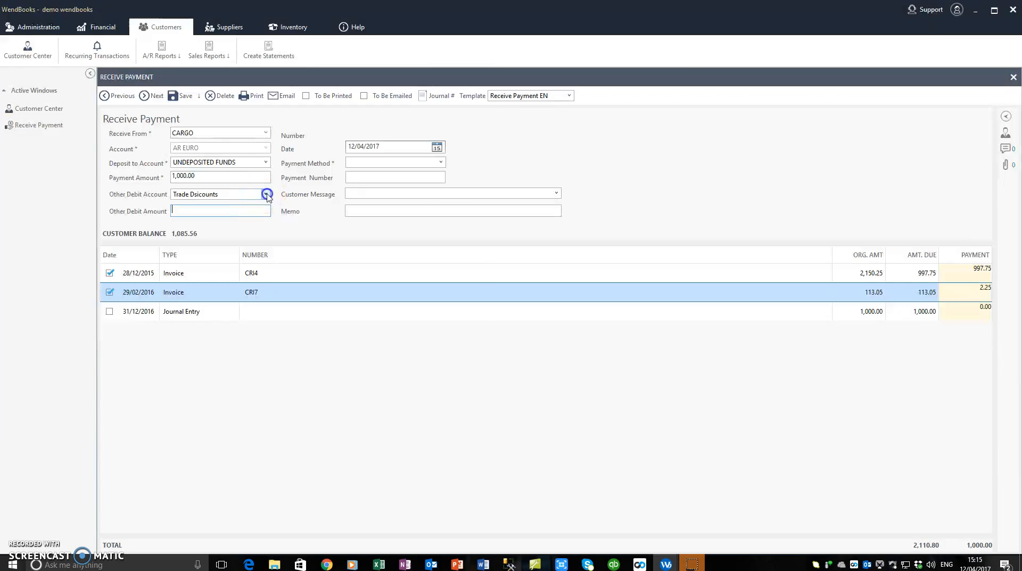
click(266, 195)
click(266, 195)
Enter 85.56 as the other debit amount
click(239, 209)
key(Tab)
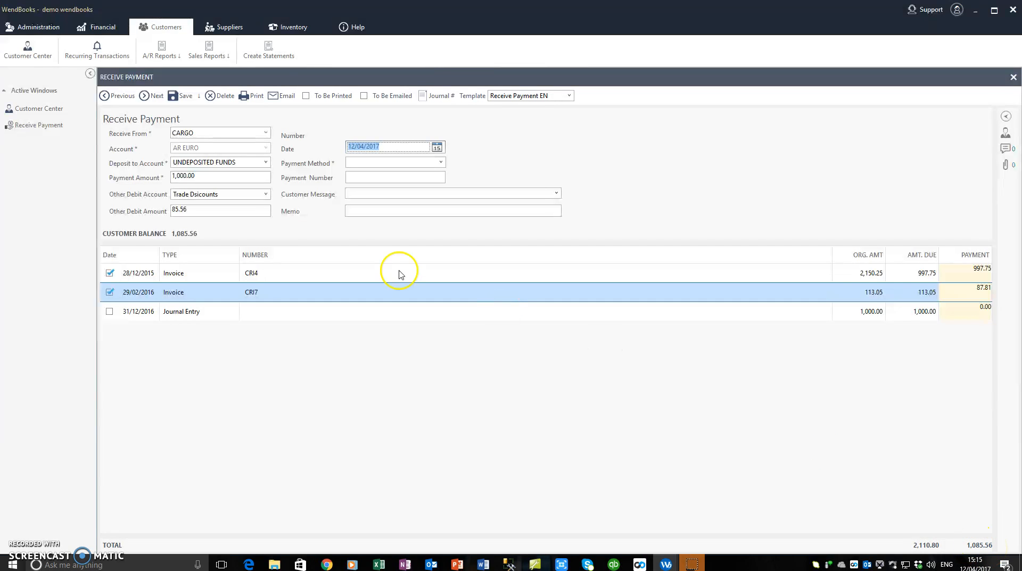
click(207, 176)
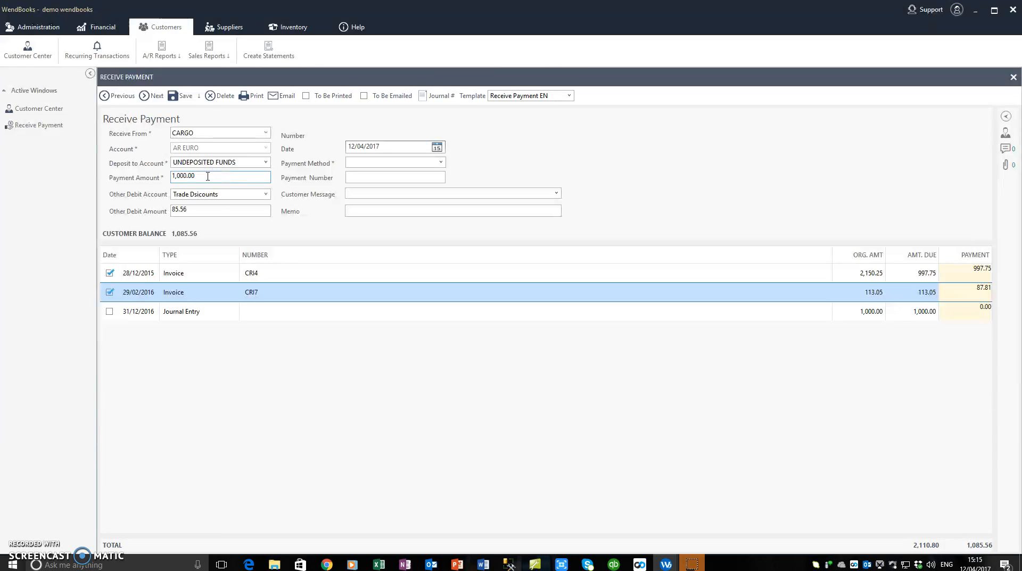
click(201, 211)
Set the payment method to Cheque and enter BOC123456 as the payment number
click(378, 162)
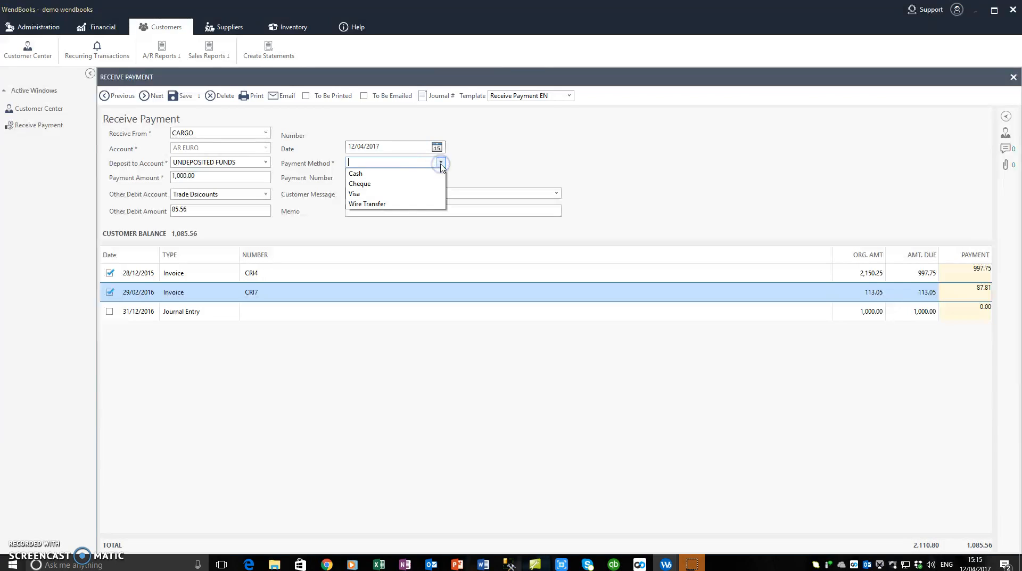
click(383, 183)
click(373, 180)
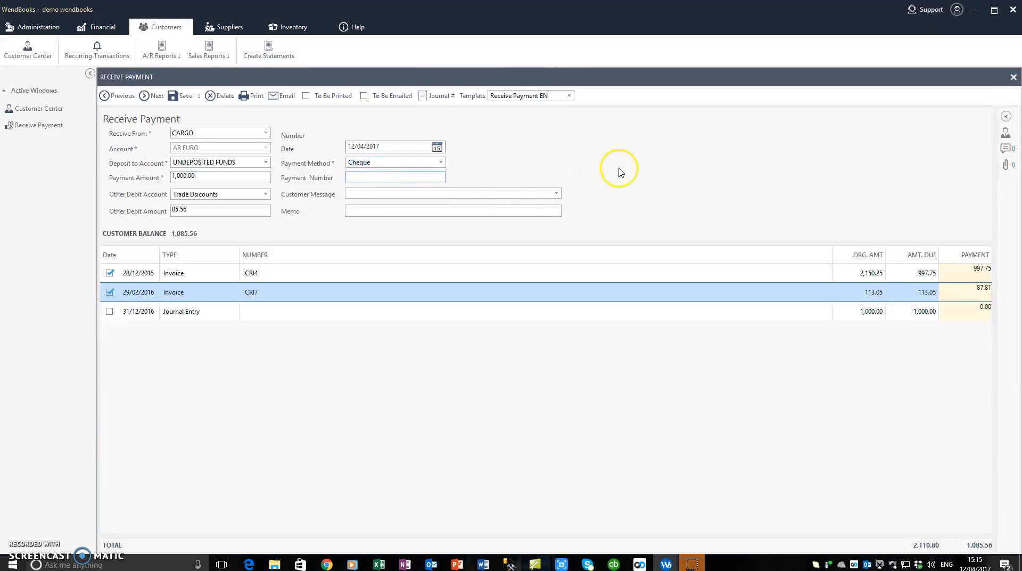
key(BackSpace)
key(Caps_Lock)
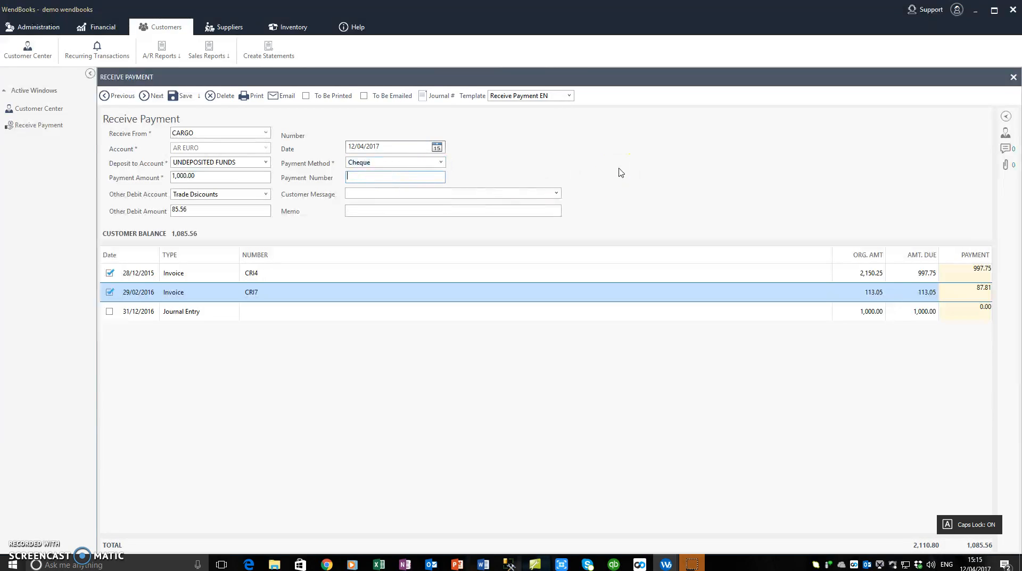
text(BOC123456)
click(618, 169)
Choose the customer message "Thank you for prefering us !!!" for the payment
click(557, 195)
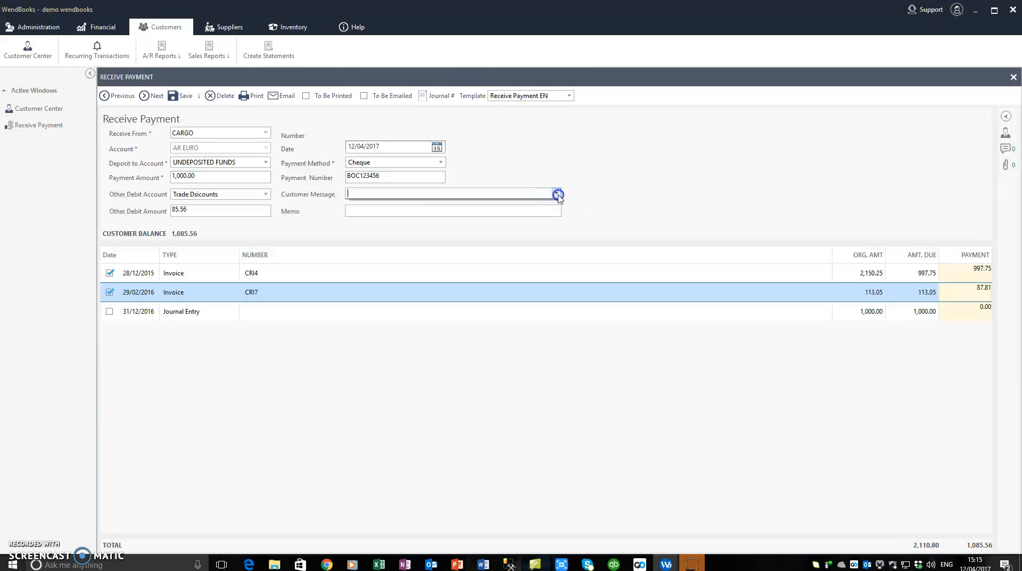
click(526, 205)
click(431, 207)
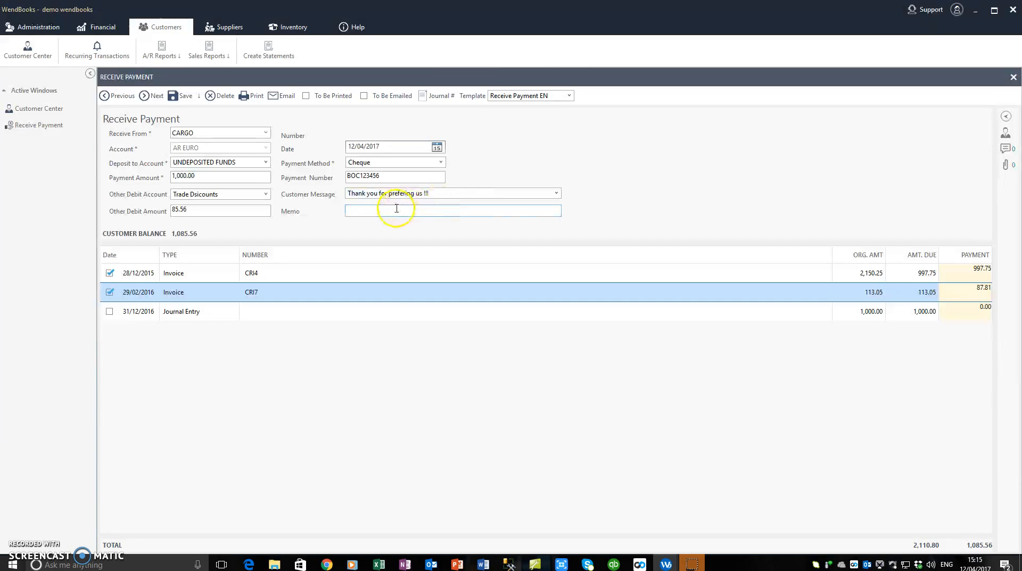
Save the payment received from CARGO
click(184, 98)
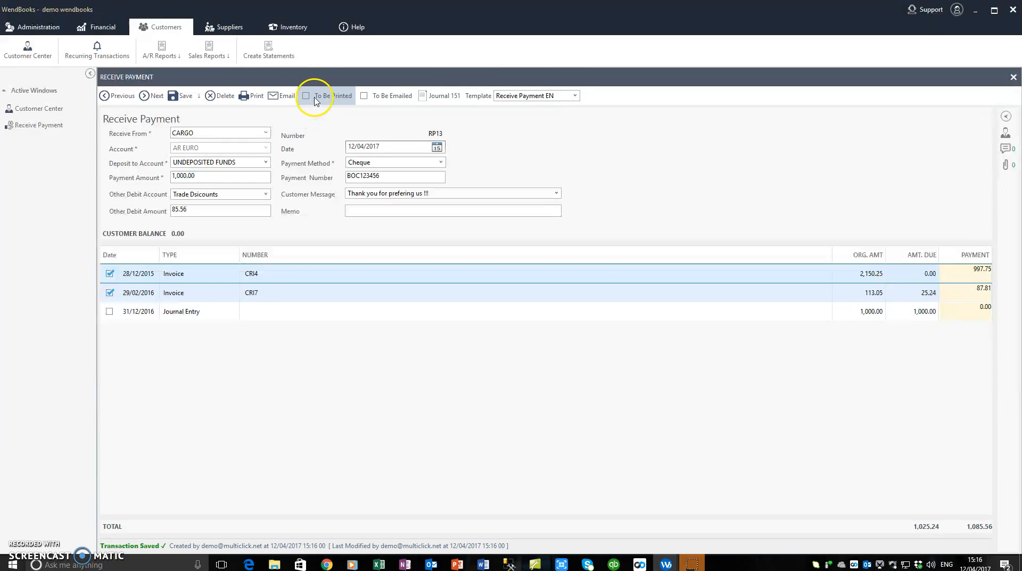
click(367, 99)
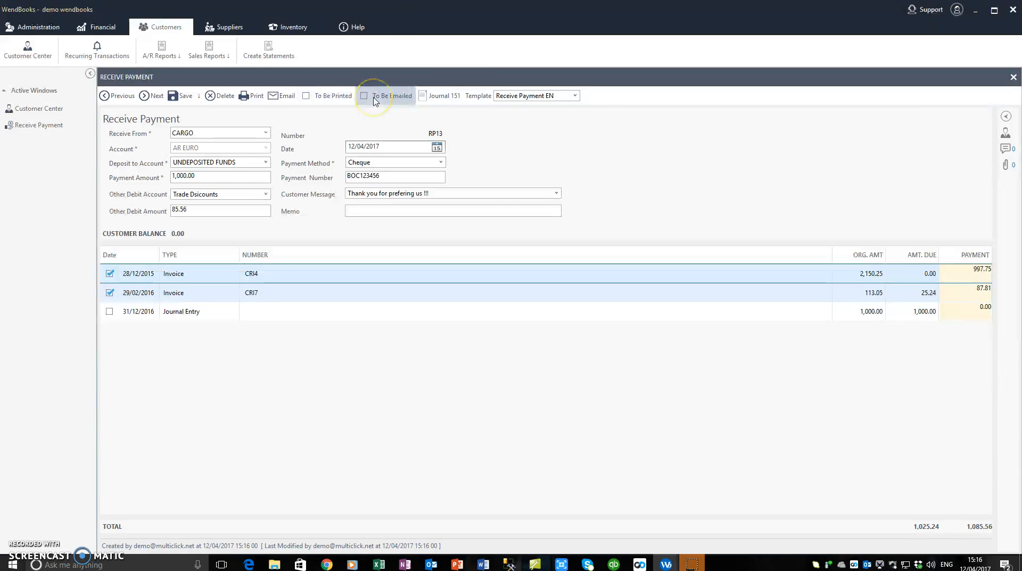
click(107, 33)
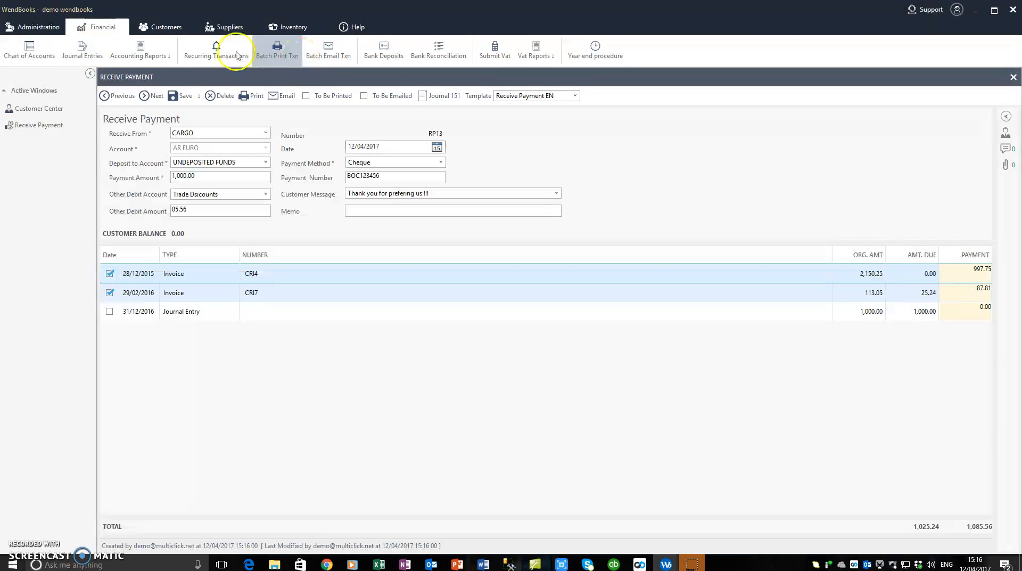
click(162, 31)
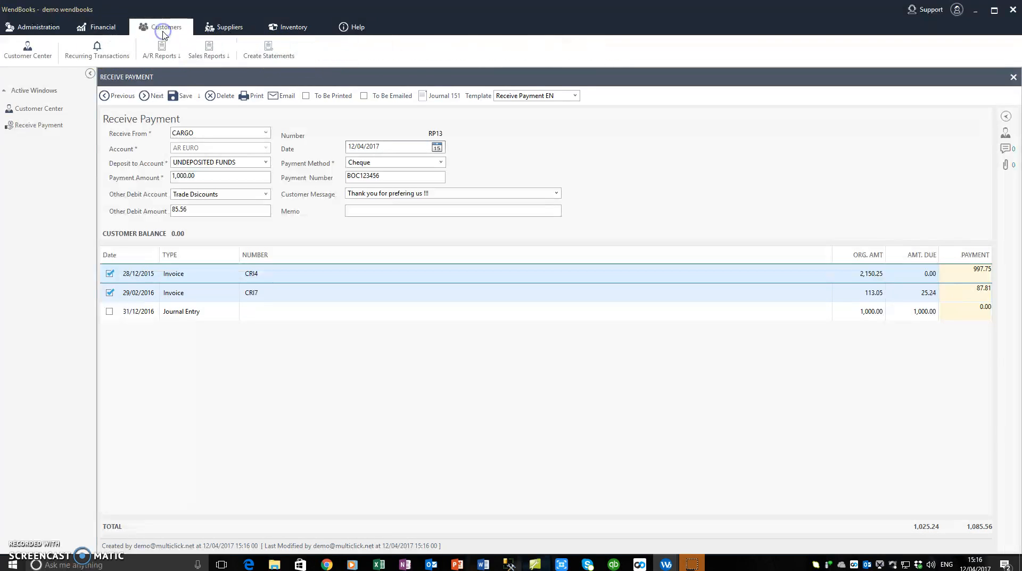
Open the saved payment's transaction journal to check its debit and credit postings, and close it
click(441, 98)
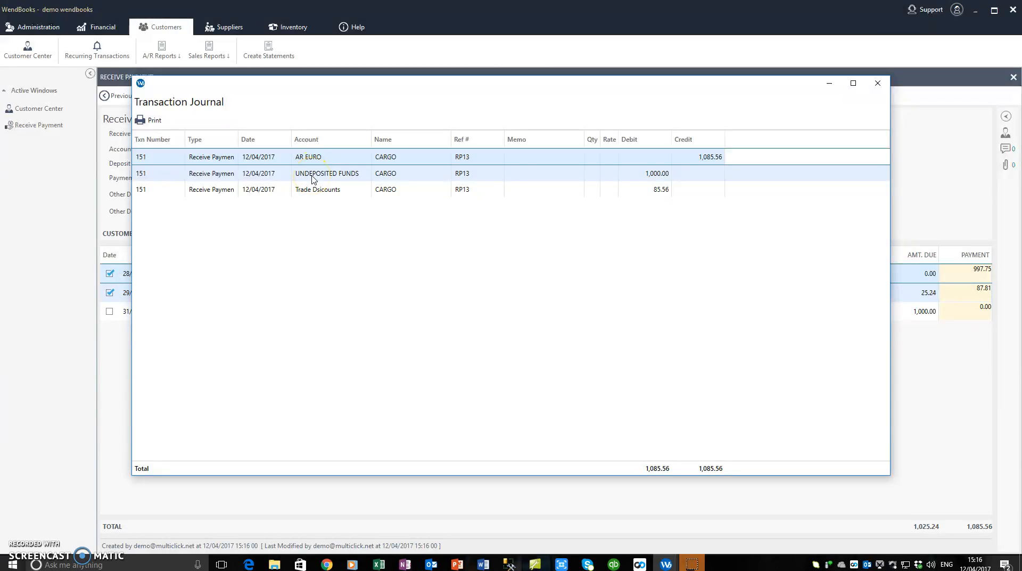
click(878, 83)
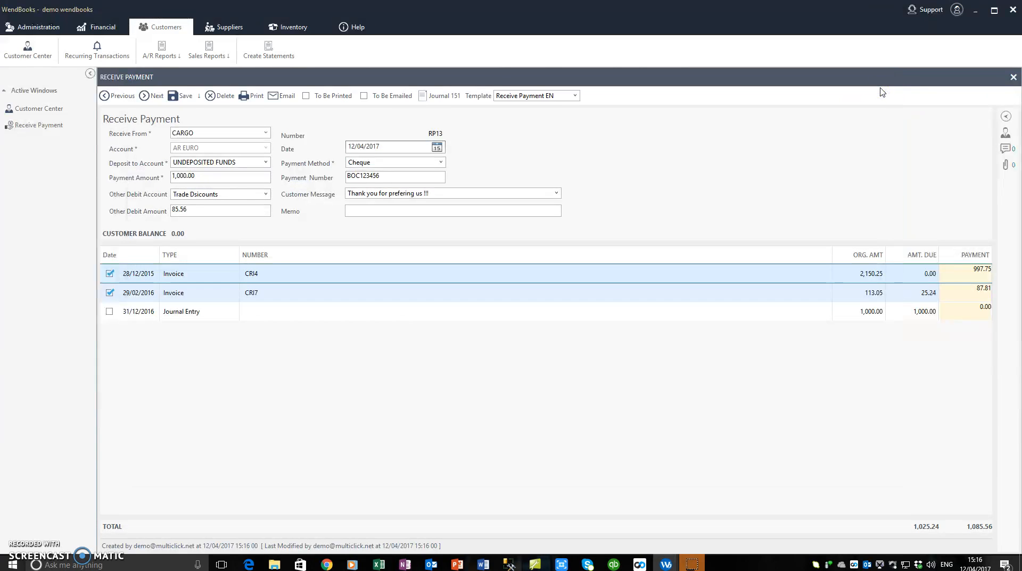
Review the profile details, notes and documents sections attached to the payment, and collapse them again
click(1007, 116)
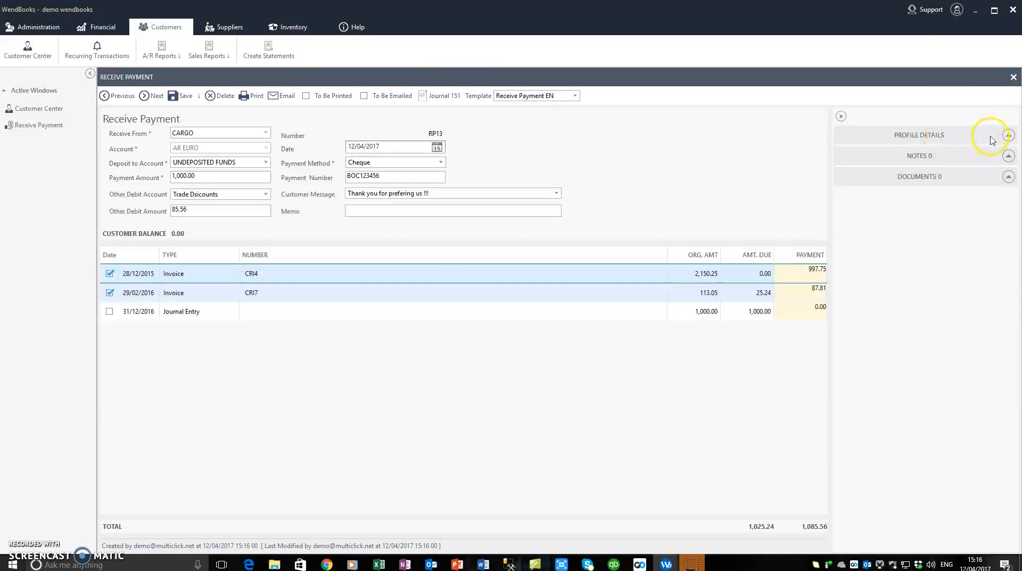
click(968, 136)
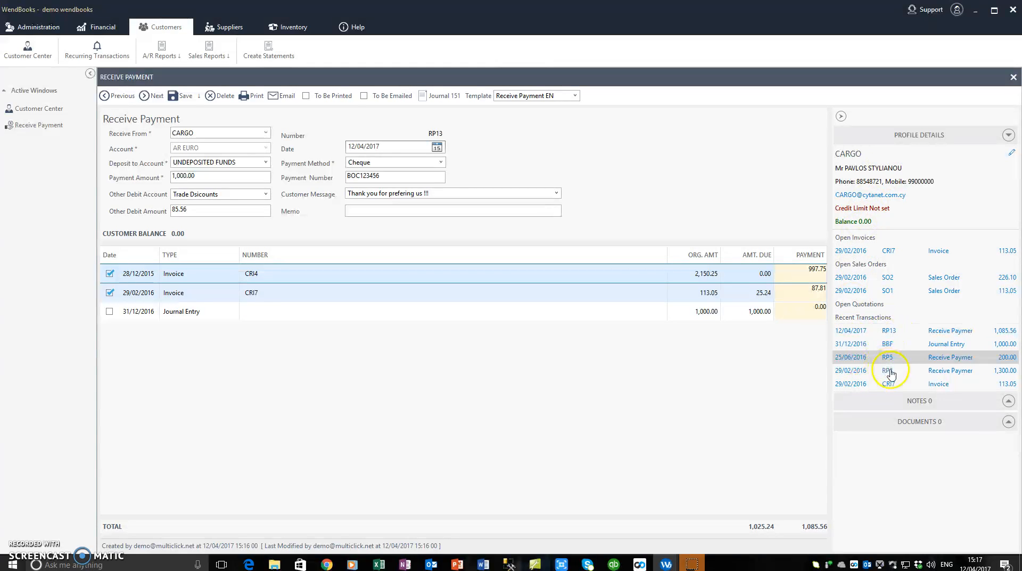
click(910, 405)
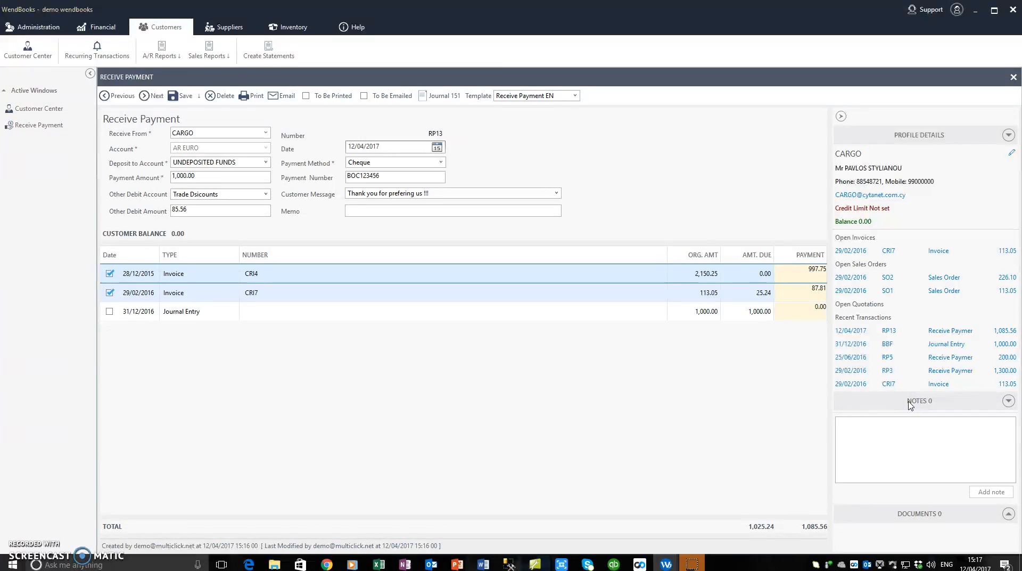
click(931, 514)
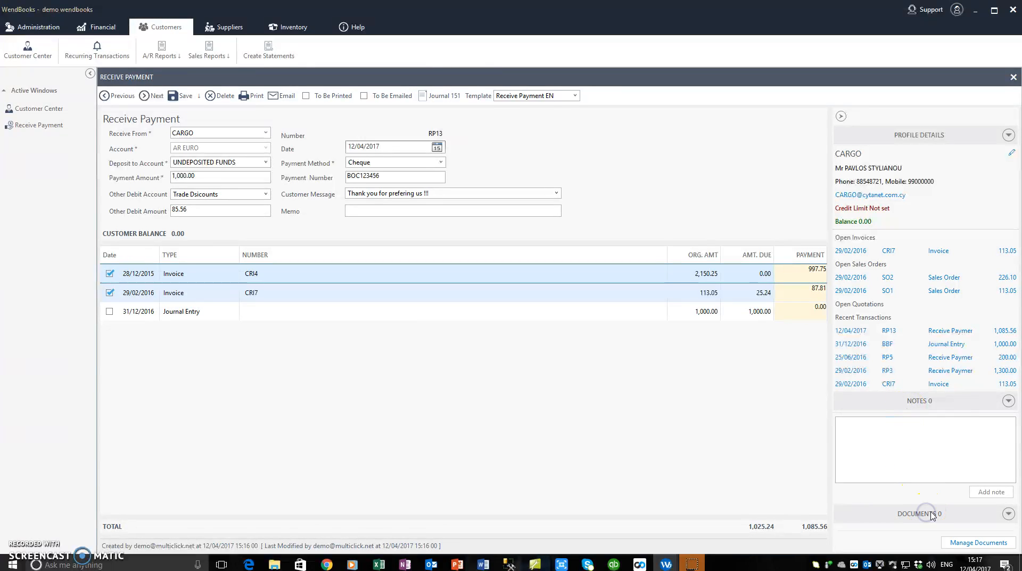
click(966, 134)
click(841, 116)
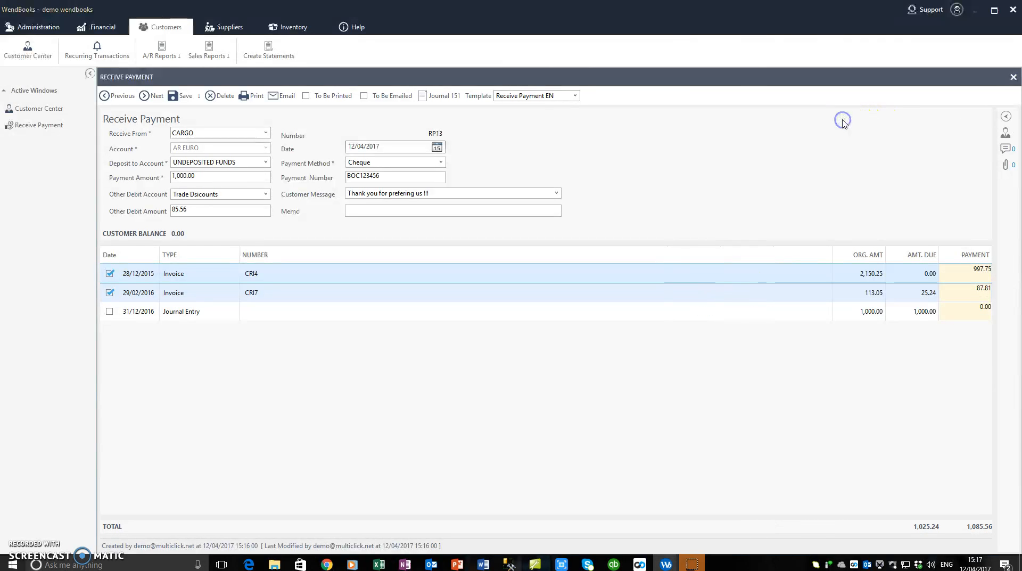
Close the saved customer payment and open a new bank deposit
click(425, 211)
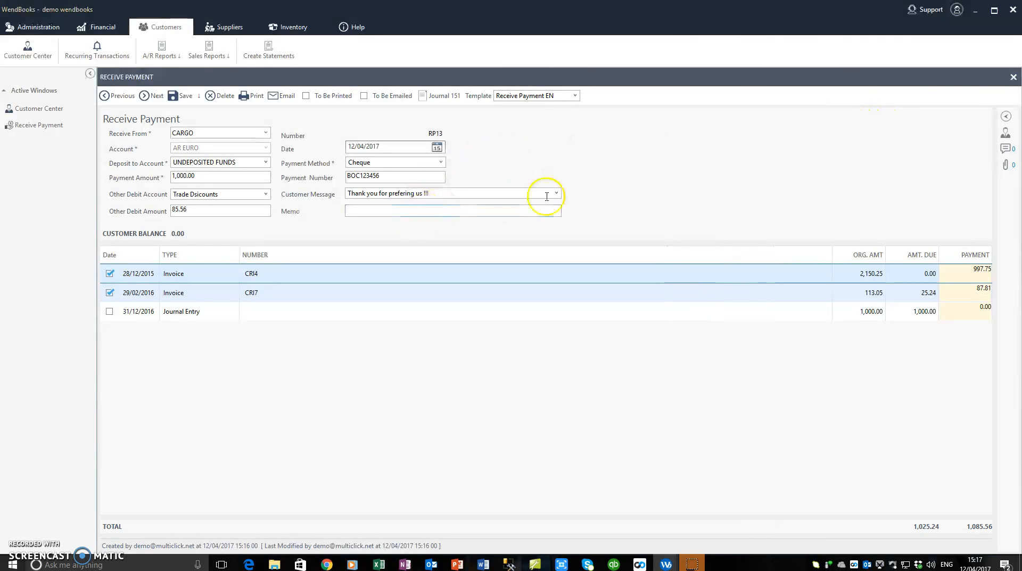
click(1013, 77)
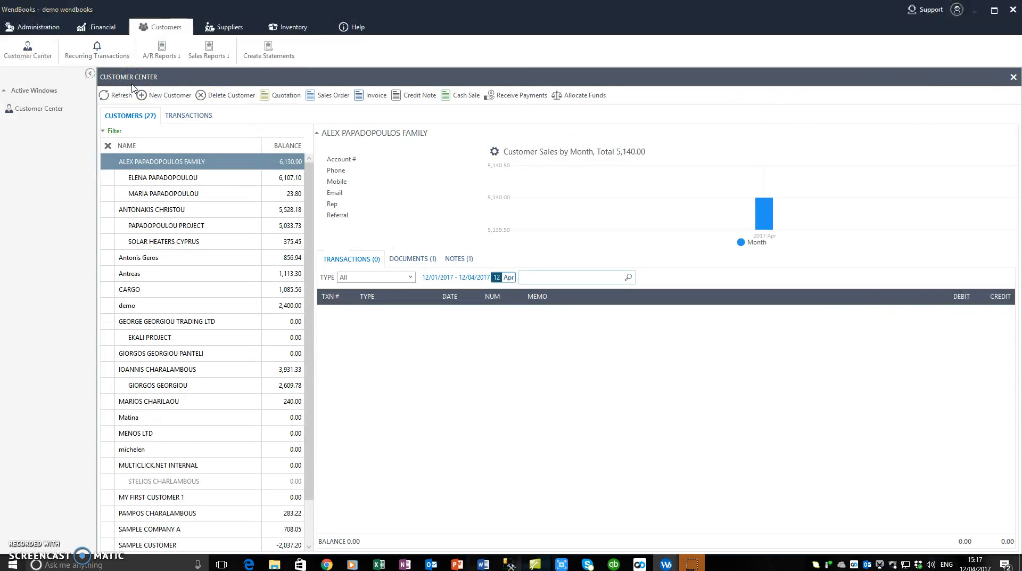
click(105, 51)
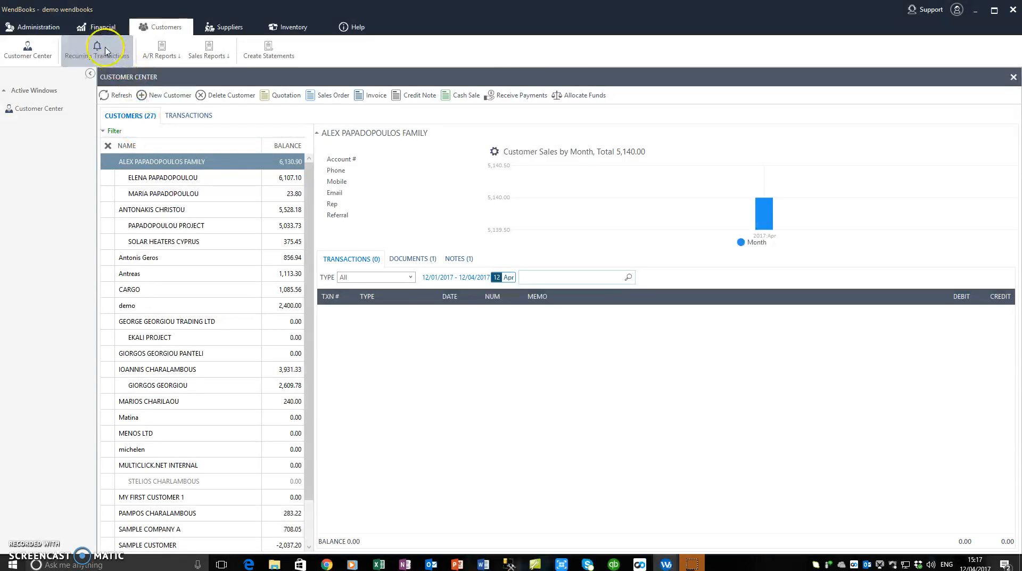
click(97, 29)
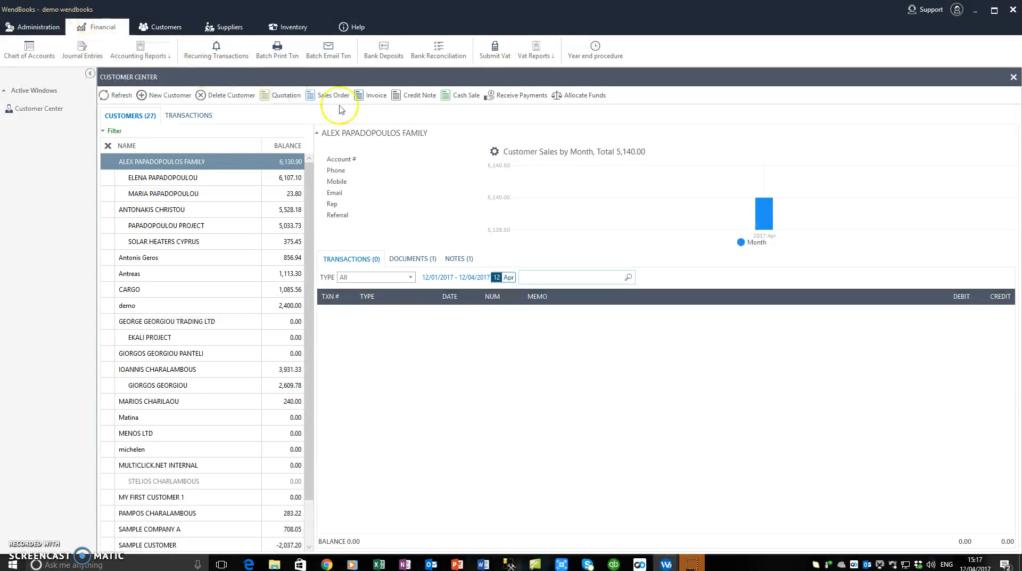
click(387, 60)
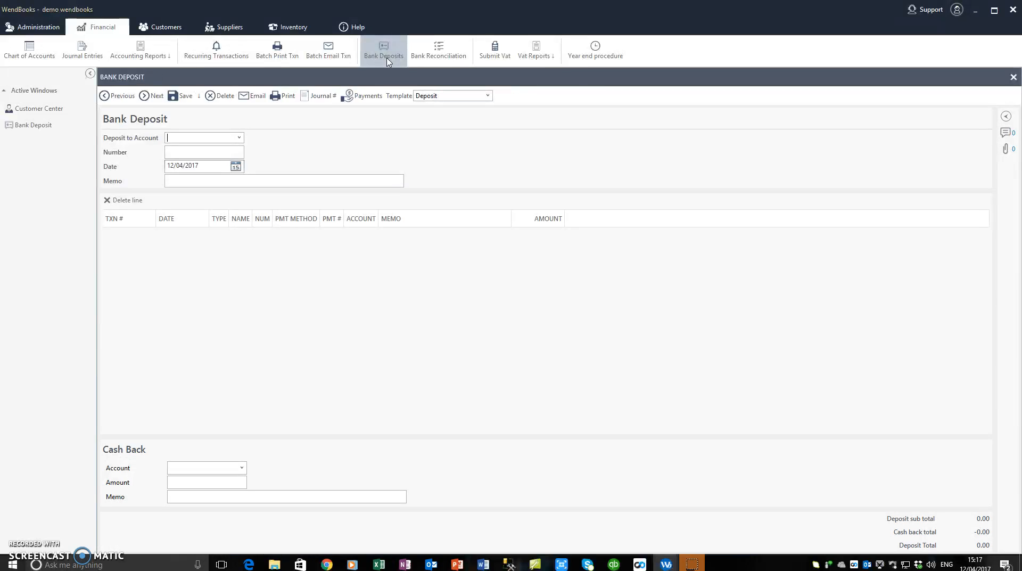
Set the deposit account to Hellenic 452 and enter the deposit memo "Cheques Deposit"
click(240, 138)
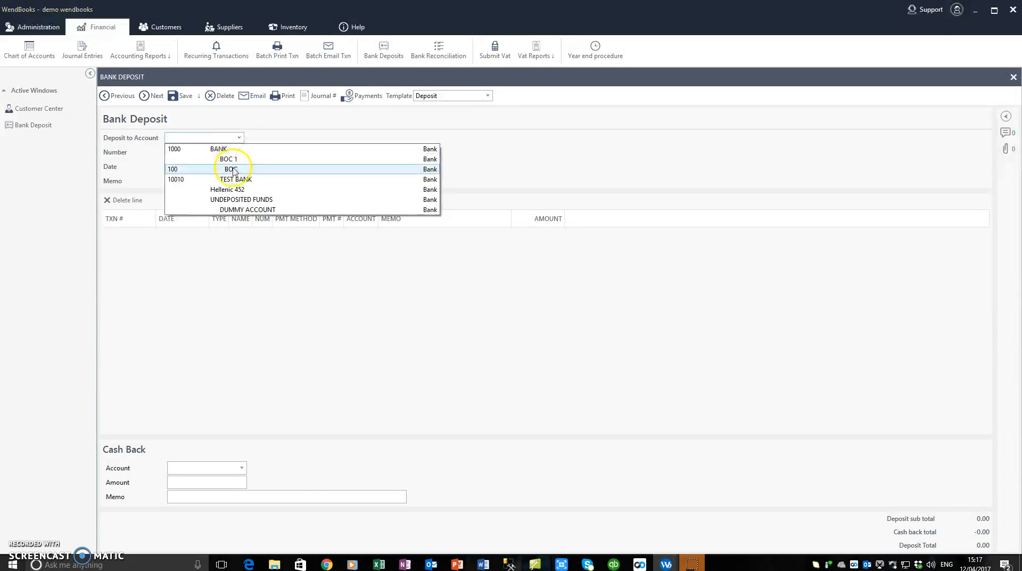
click(228, 188)
click(210, 153)
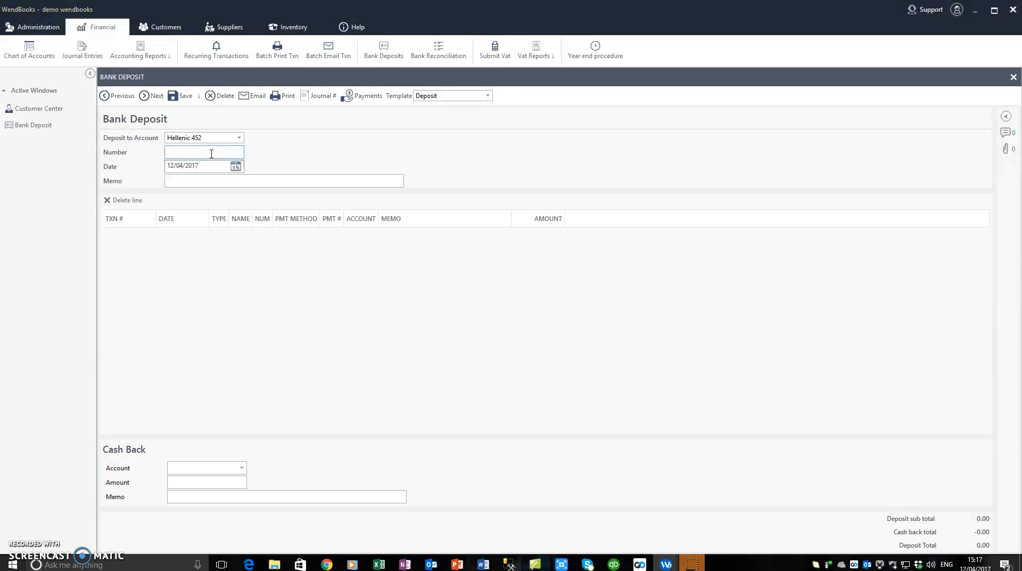
click(206, 165)
click(207, 181)
click(424, 133)
key(BackSpace)
key(Caps_Lock)
text(Cheques Deposit)
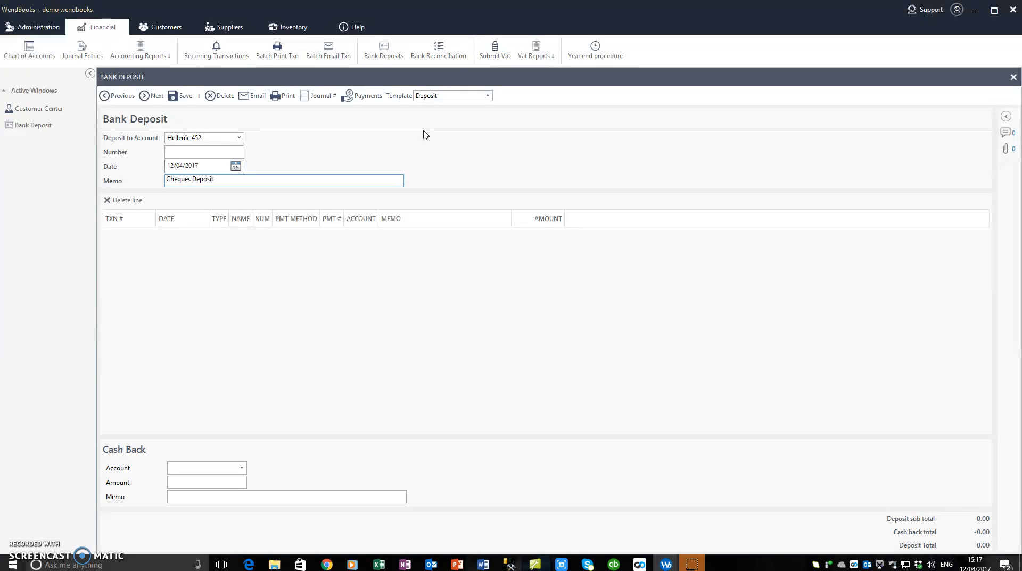
click(276, 184)
List the payments to deposit from the UNDEPOSITED FUNDS account and filter them by "chequ"
click(357, 100)
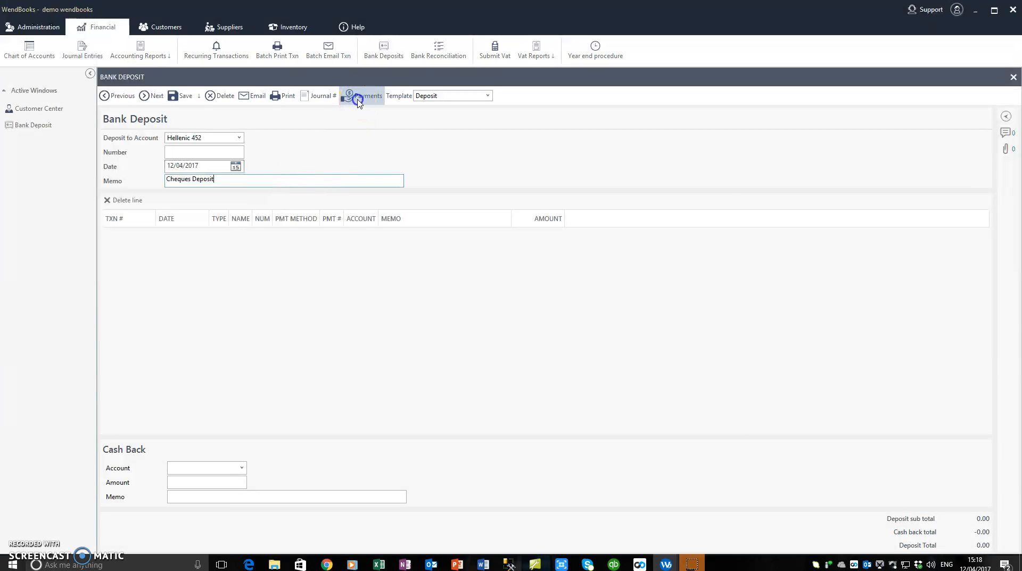
click(452, 172)
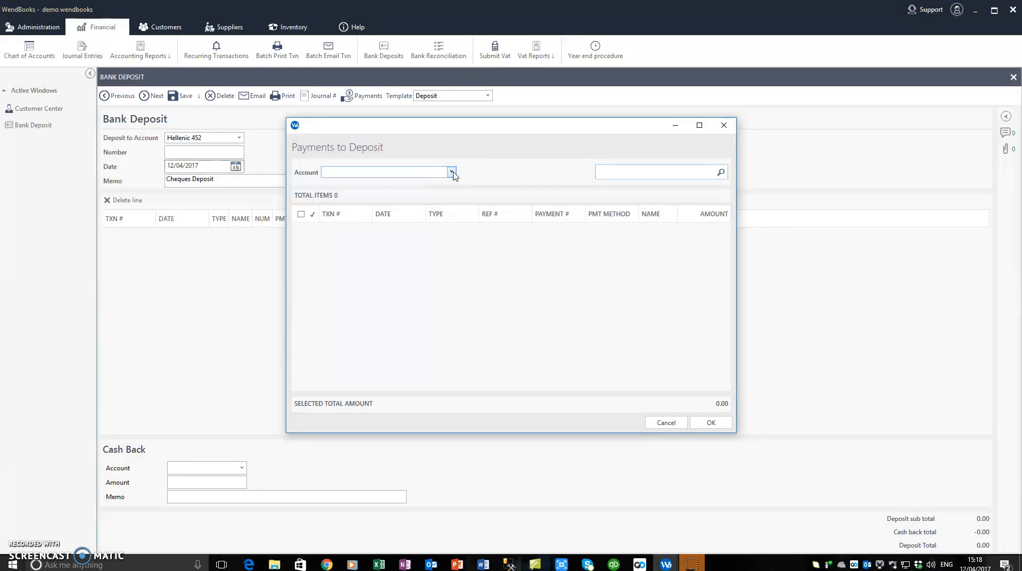
click(452, 172)
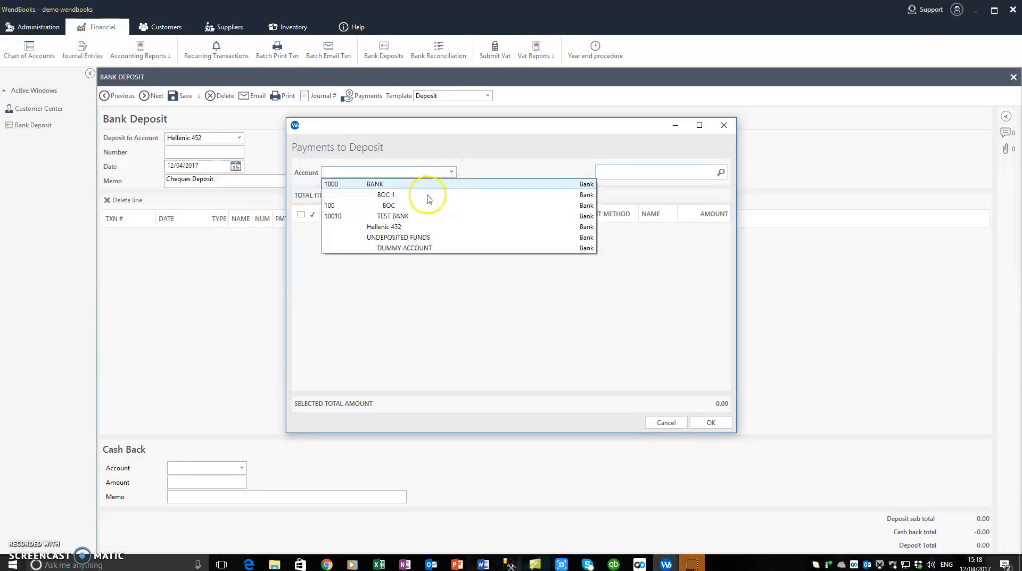
click(400, 237)
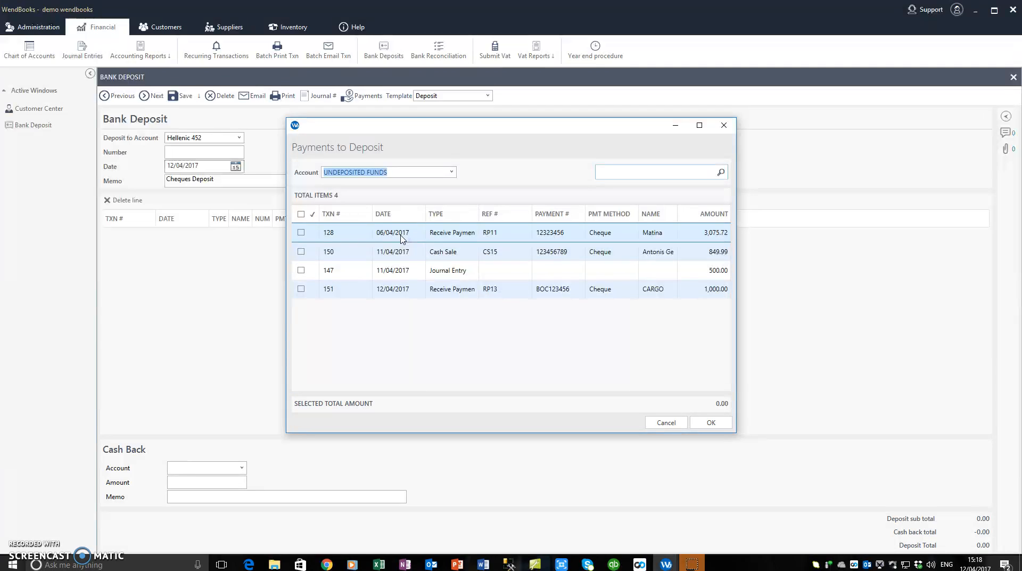
click(305, 239)
click(625, 172)
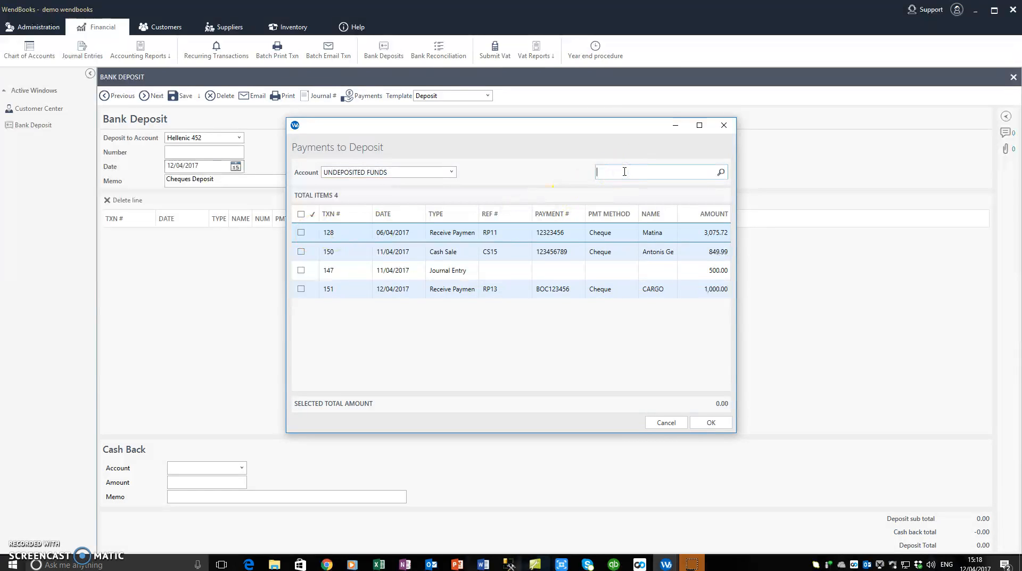
text(chequ)
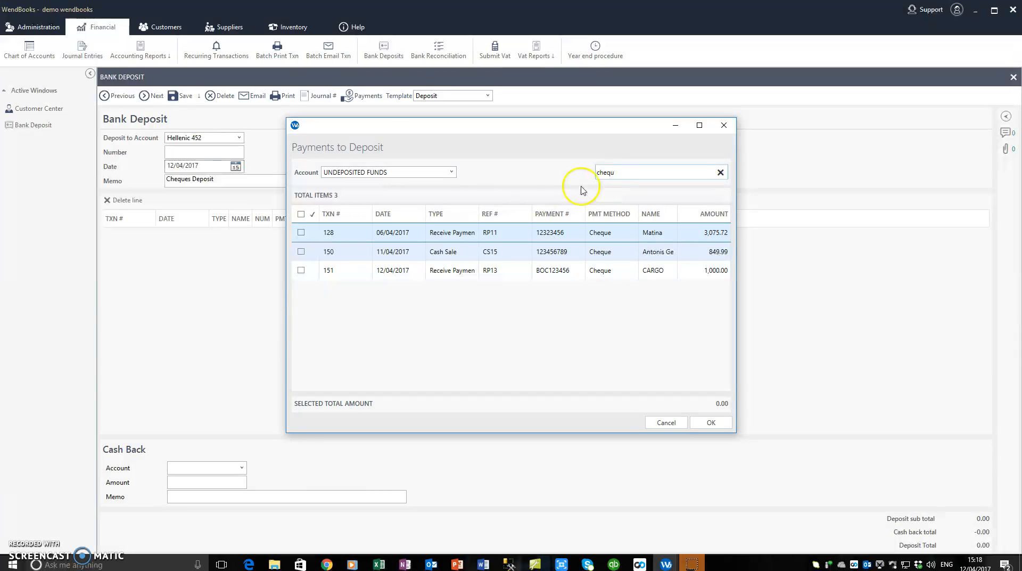
Select the cheque transactions 128, 150 and 151 and add them to the bank deposit
click(302, 234)
click(303, 252)
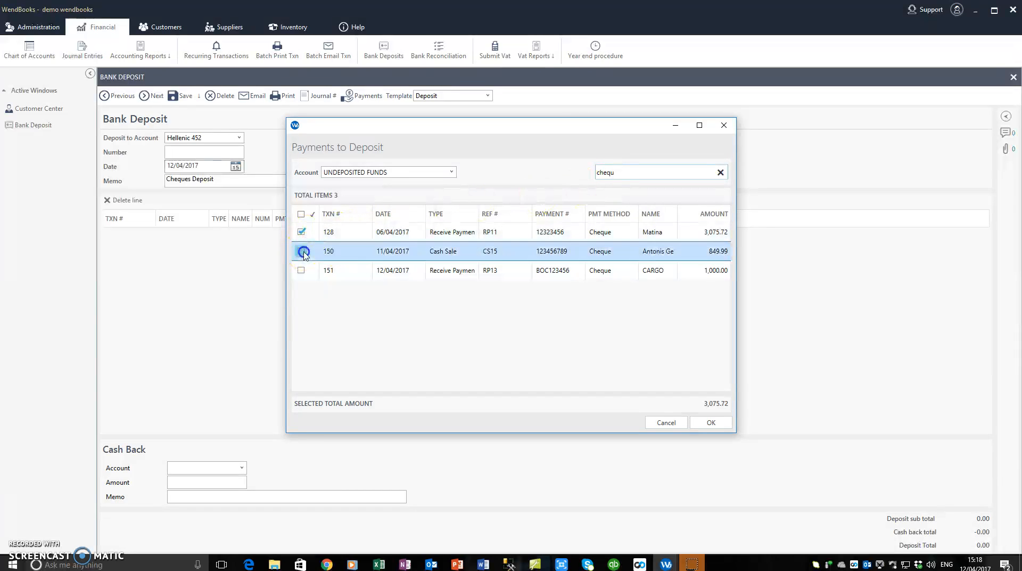
click(302, 270)
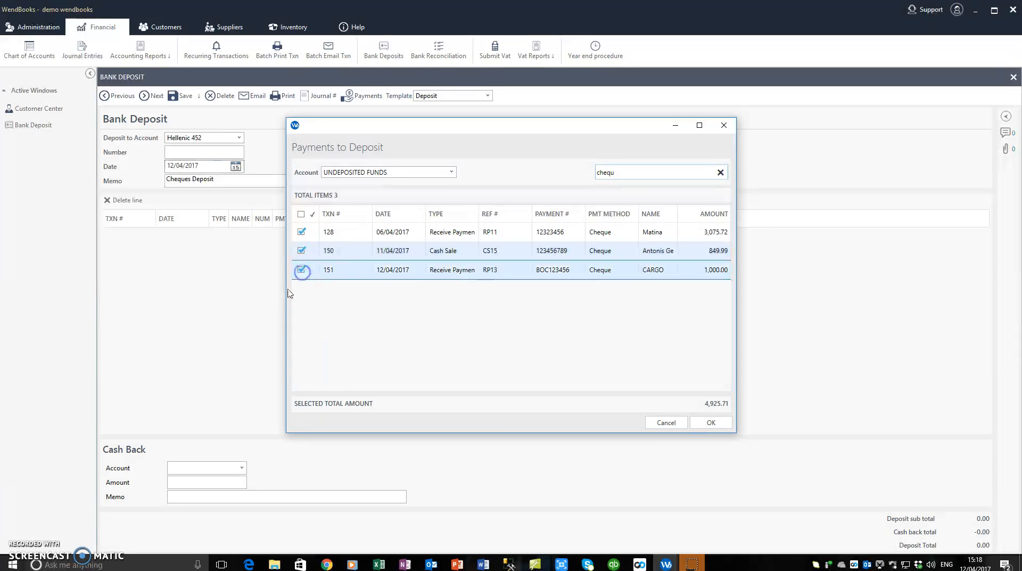
click(713, 423)
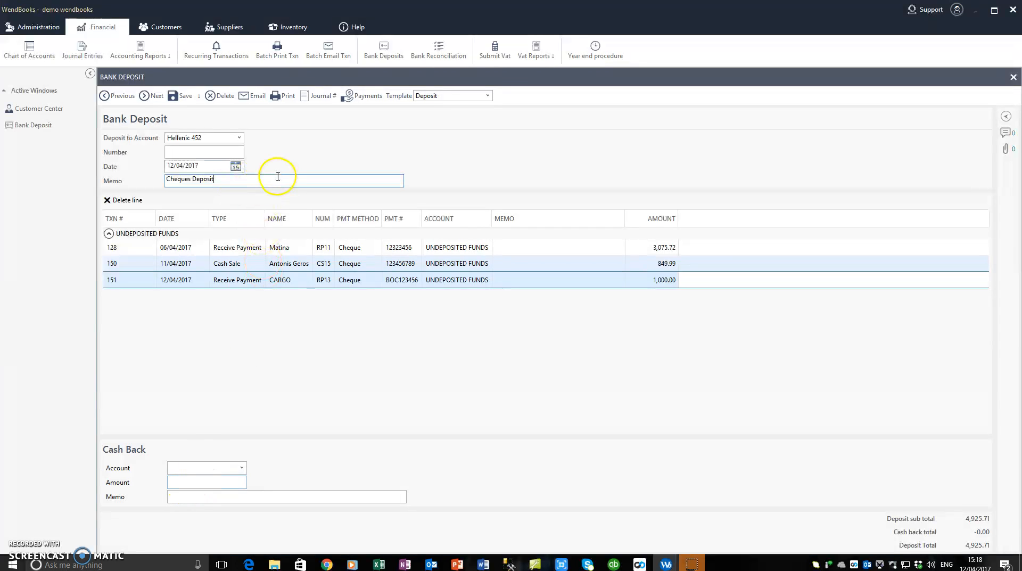
Set the cash back account to BOC and the cash back amount to 100.00
click(188, 466)
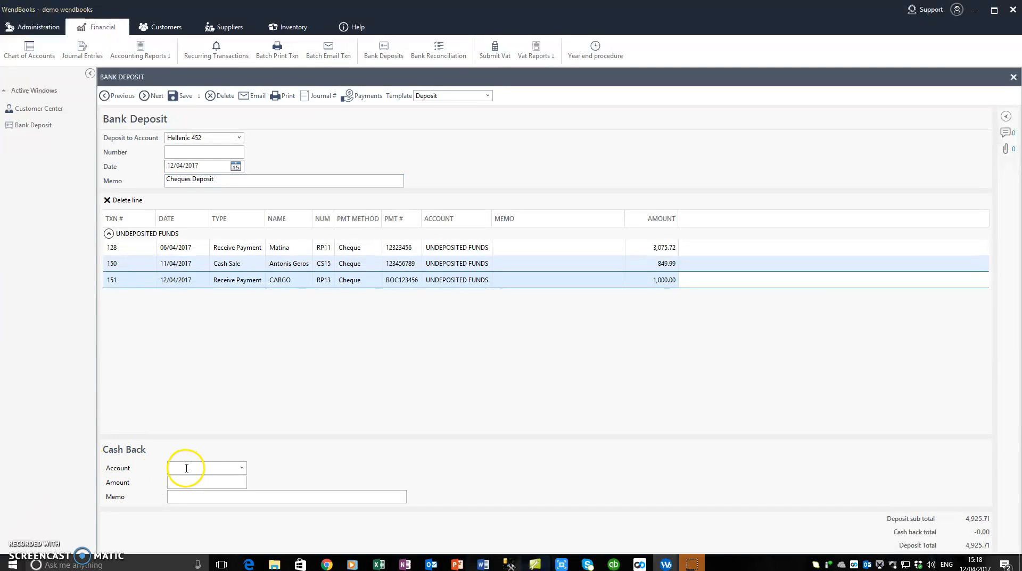
click(210, 485)
click(212, 472)
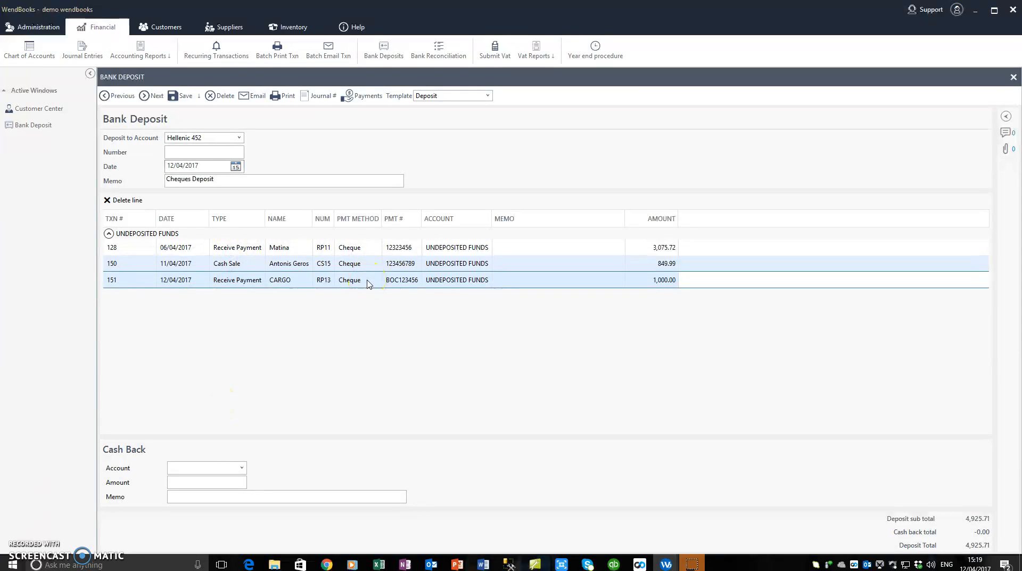
click(219, 467)
click(241, 468)
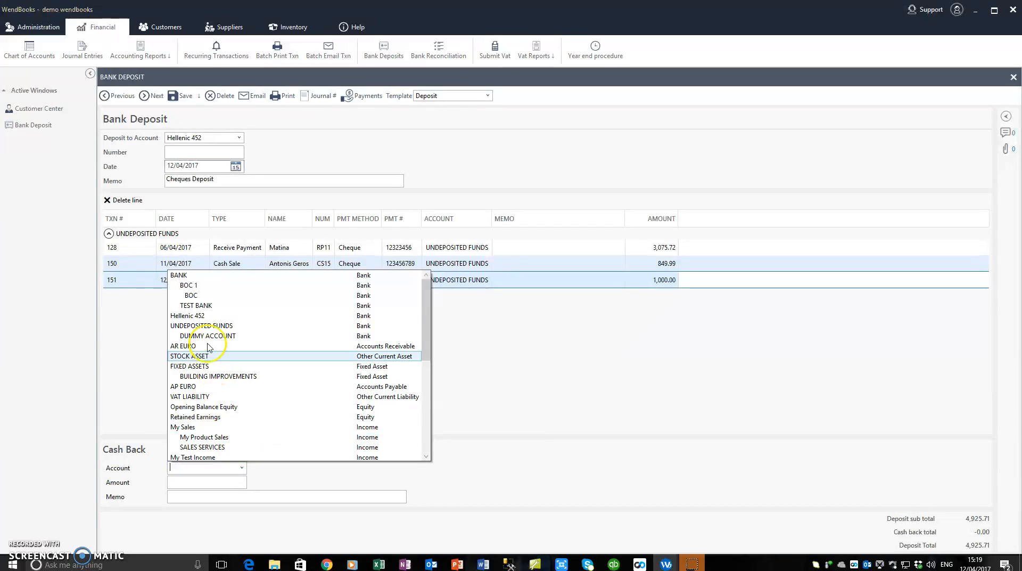
click(192, 295)
click(195, 493)
click(195, 483)
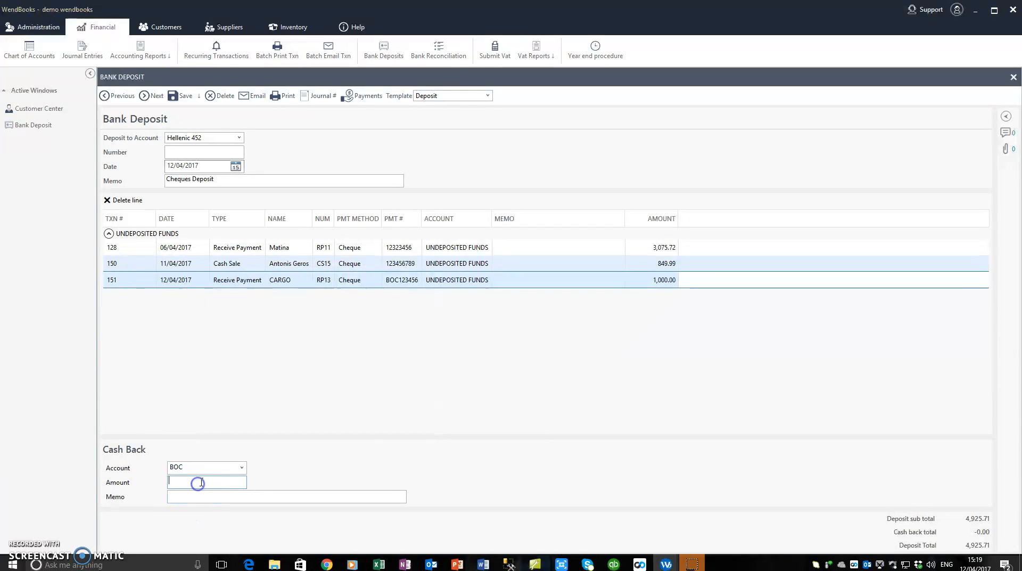
key(Tab)
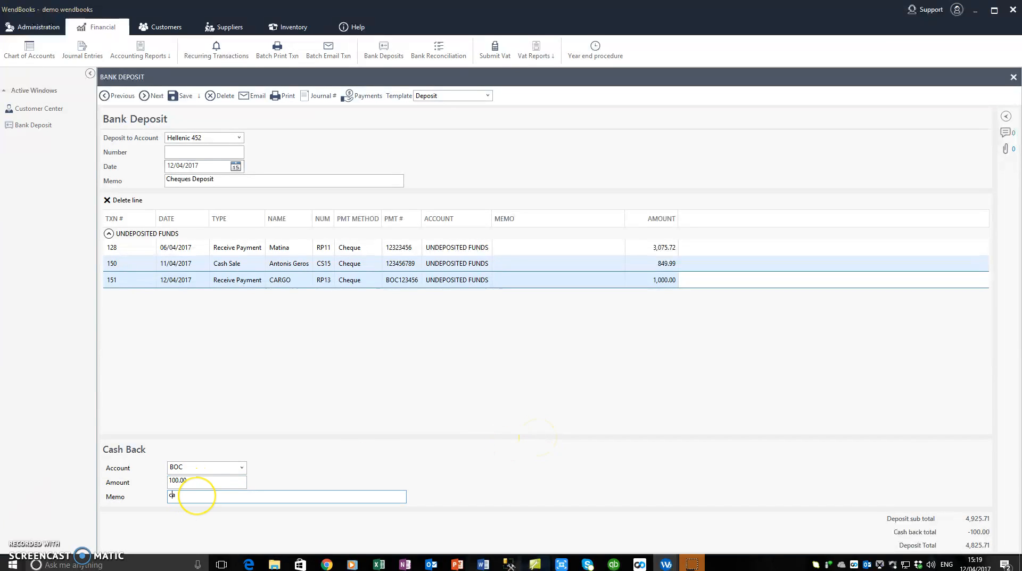
Enter the cash back memo "cash return to petty cash" and save the bank deposit
text(cash return to petty cash)
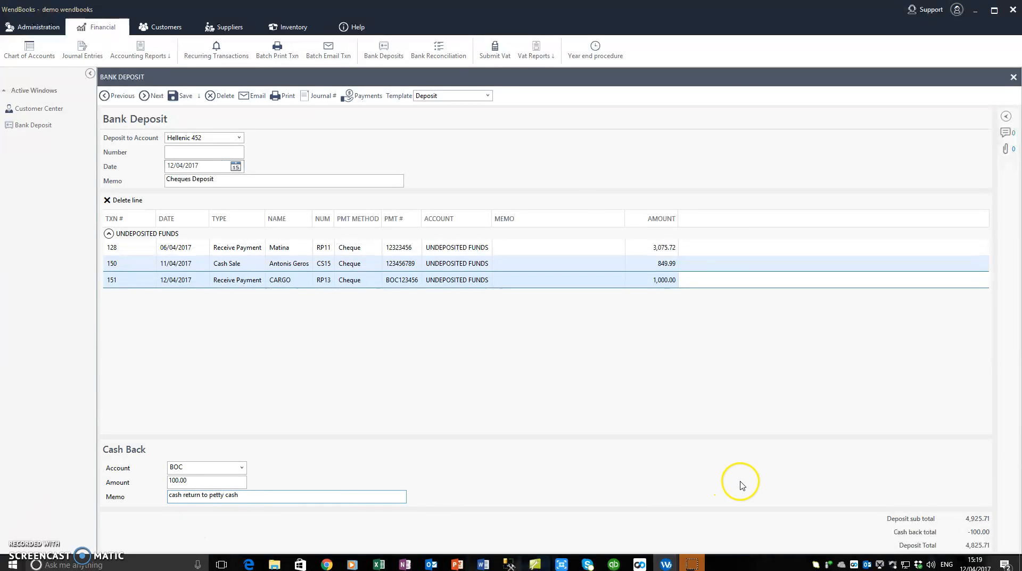
click(977, 547)
click(178, 96)
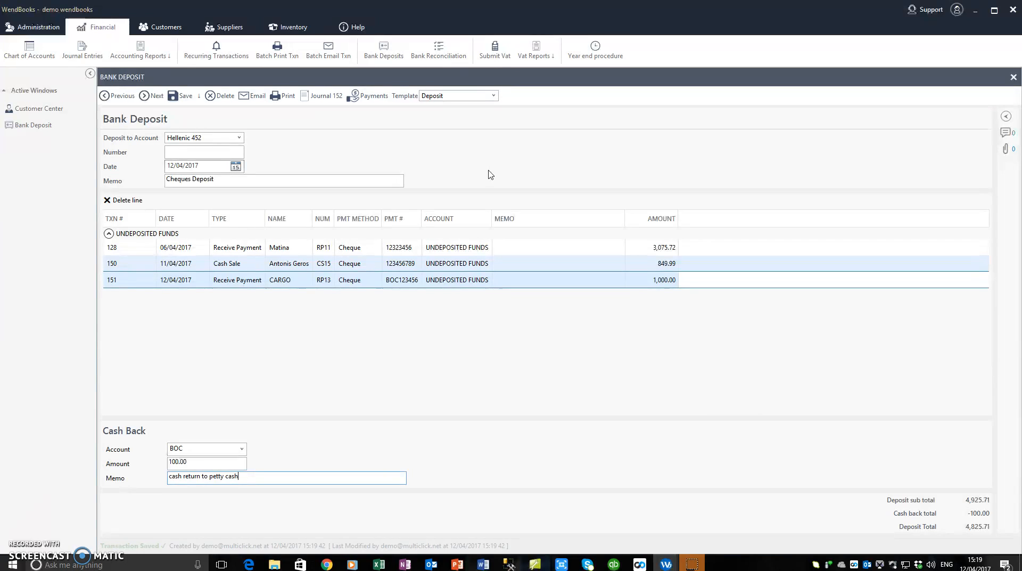
Review the transaction journal of the saved bank deposit line by line, and close the journal and the deposit
click(317, 96)
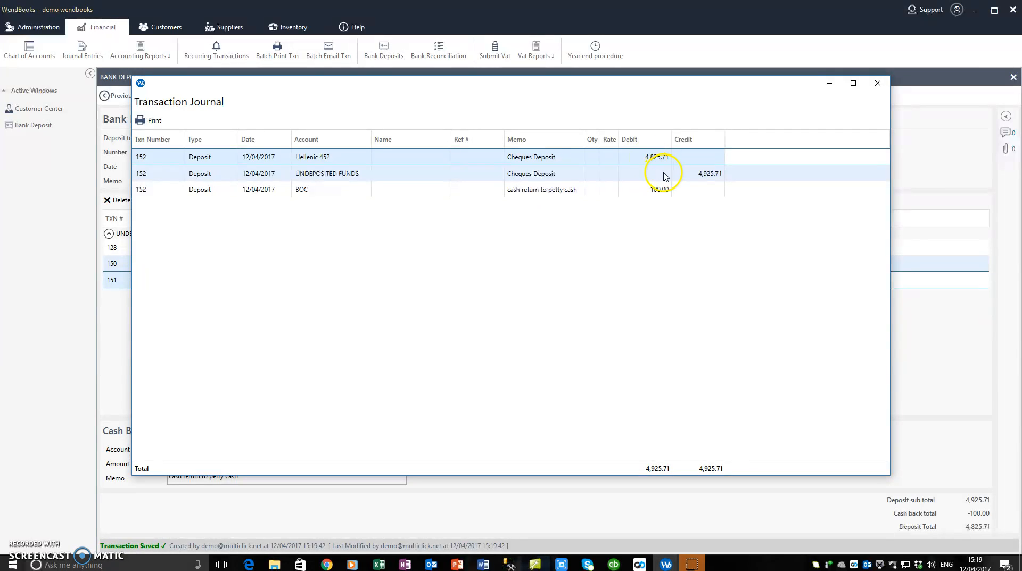
click(708, 178)
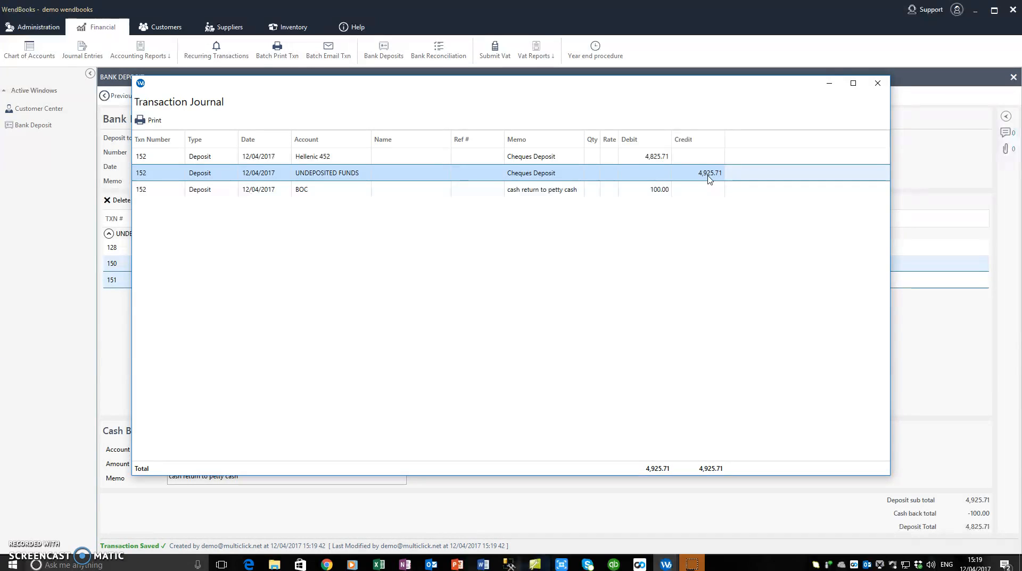
click(658, 159)
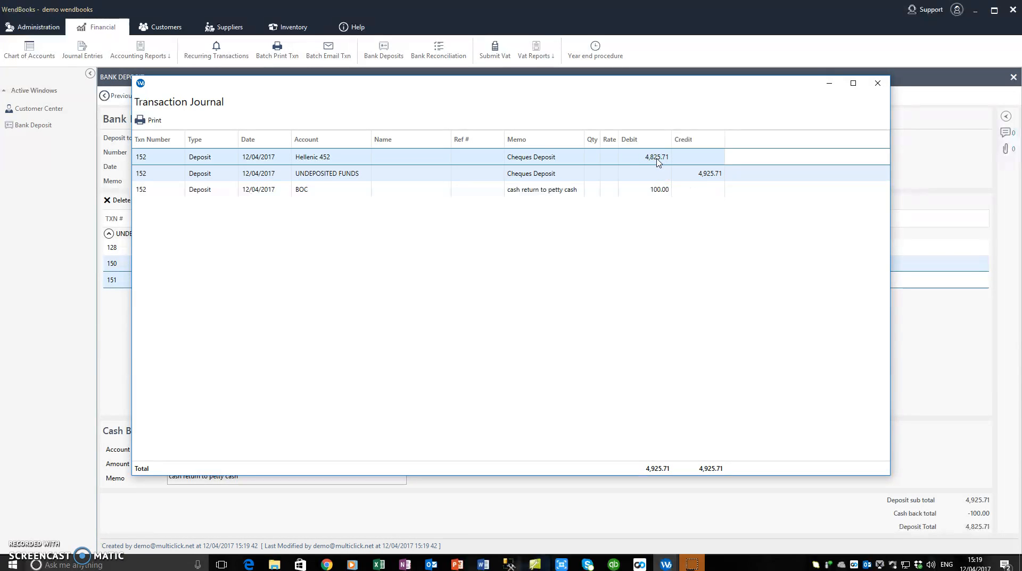
click(658, 190)
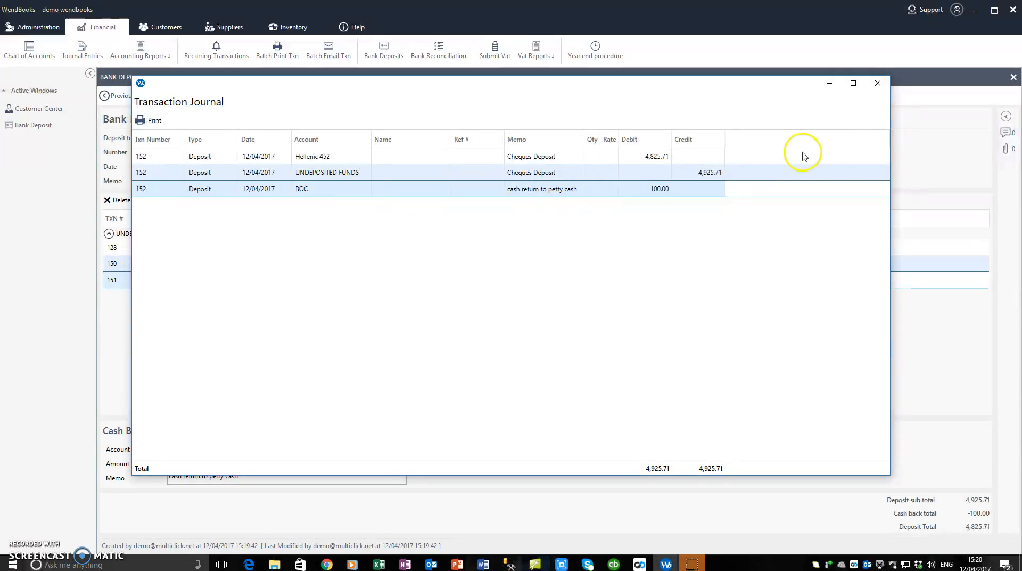
click(877, 83)
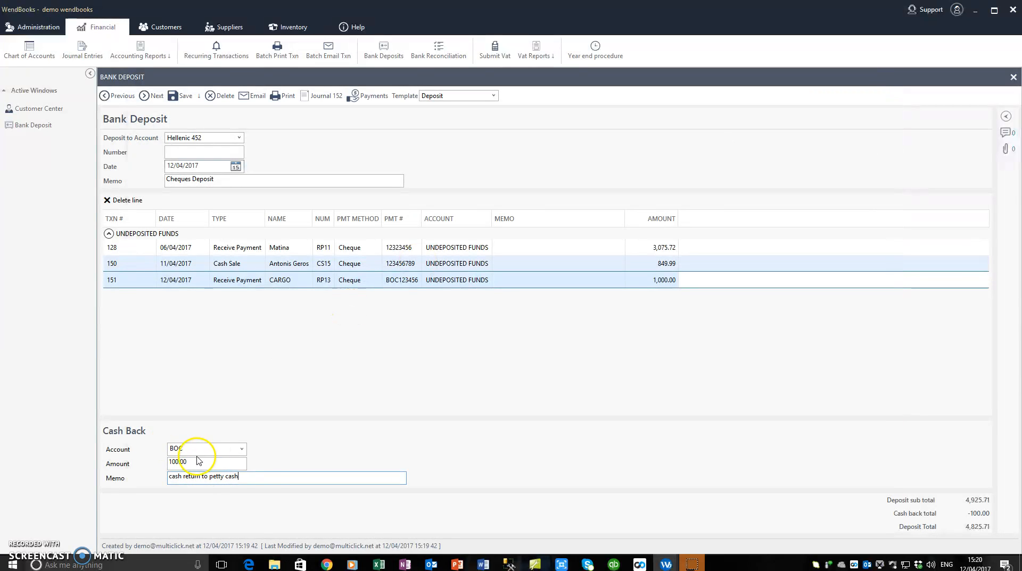
click(1013, 78)
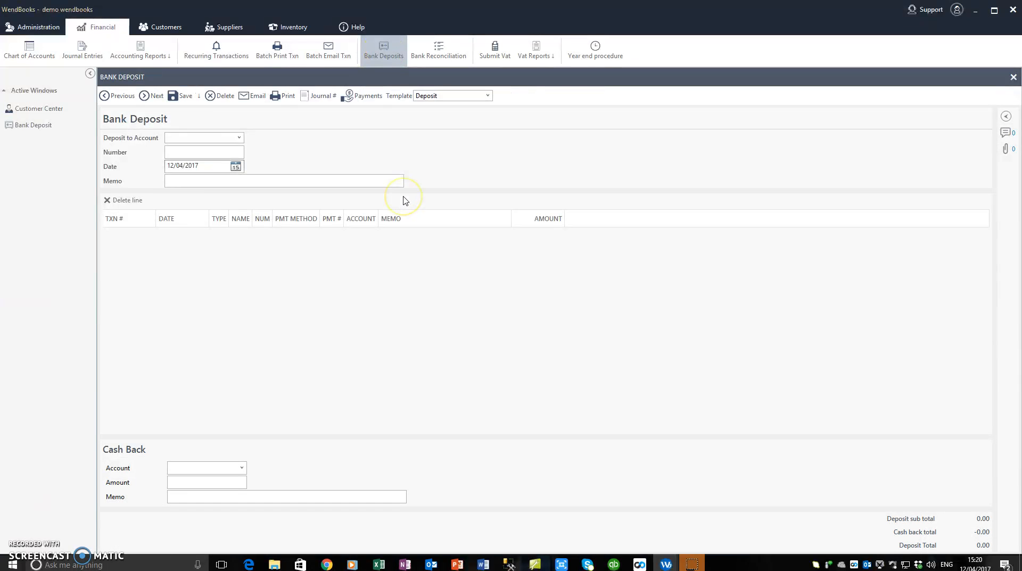
Check which payments remain in UNDEPOSITED FUNDS from a new bank deposit, and discard the blank deposit without saving
click(366, 101)
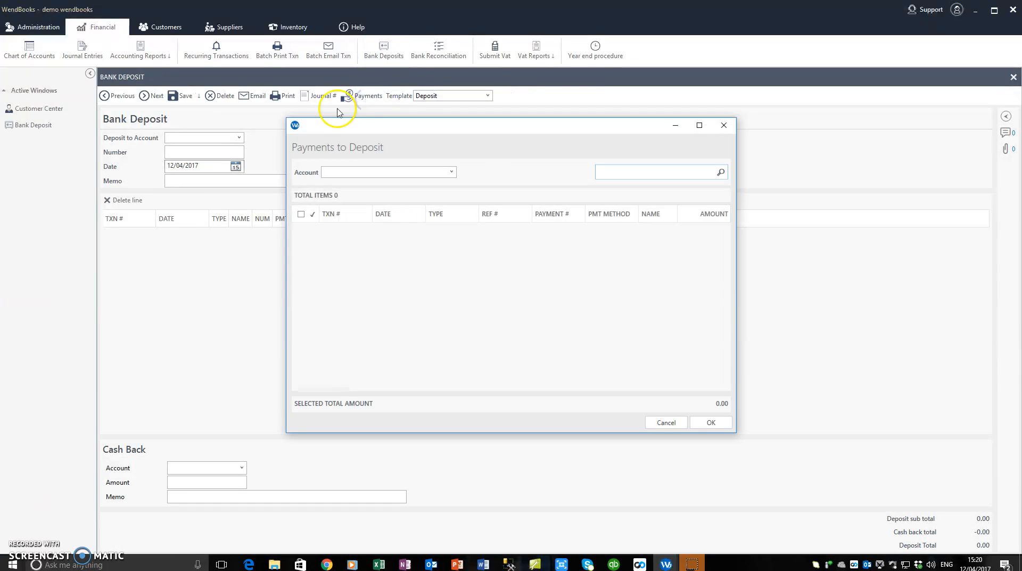
click(452, 172)
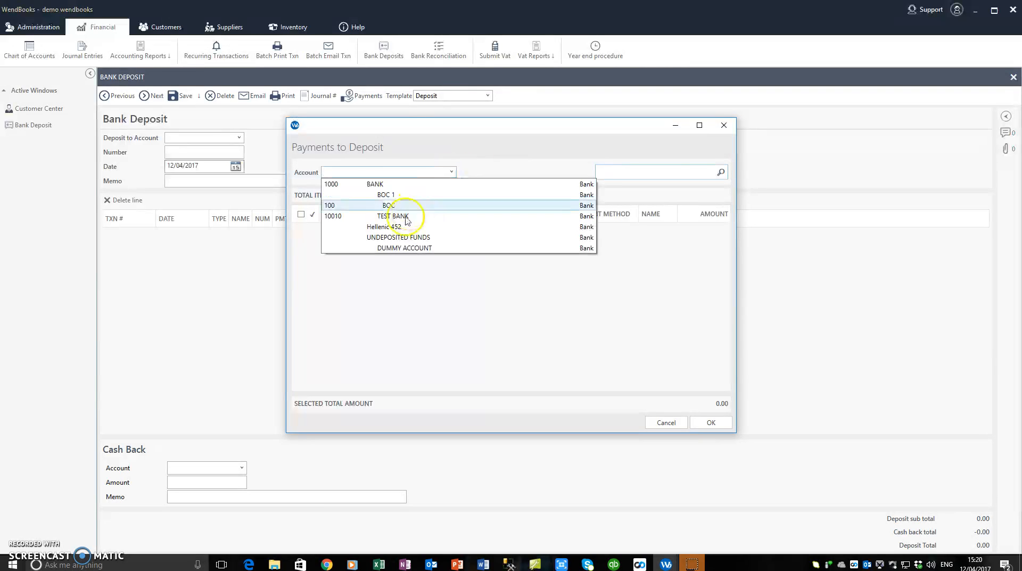
click(395, 239)
click(401, 238)
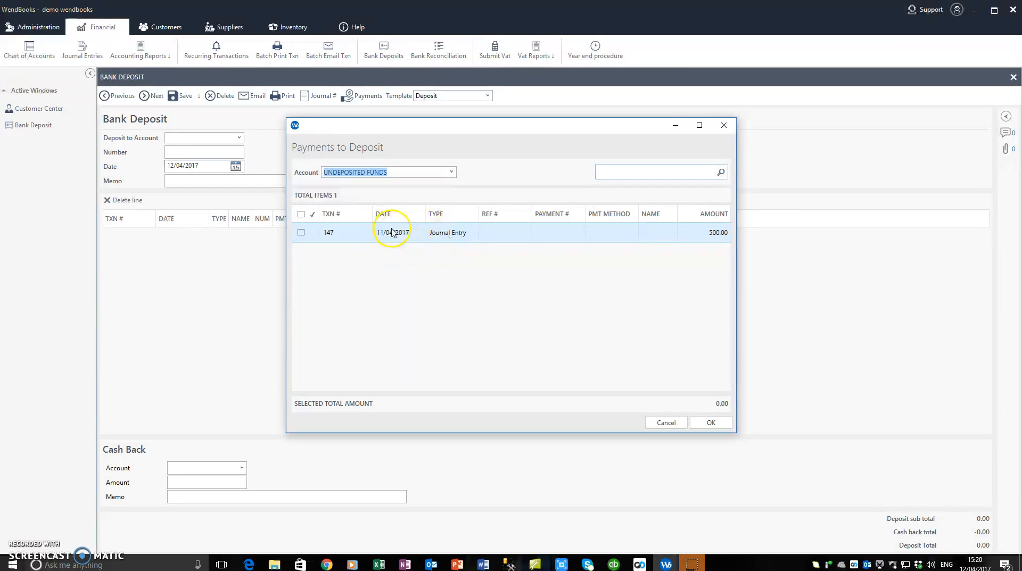
click(724, 125)
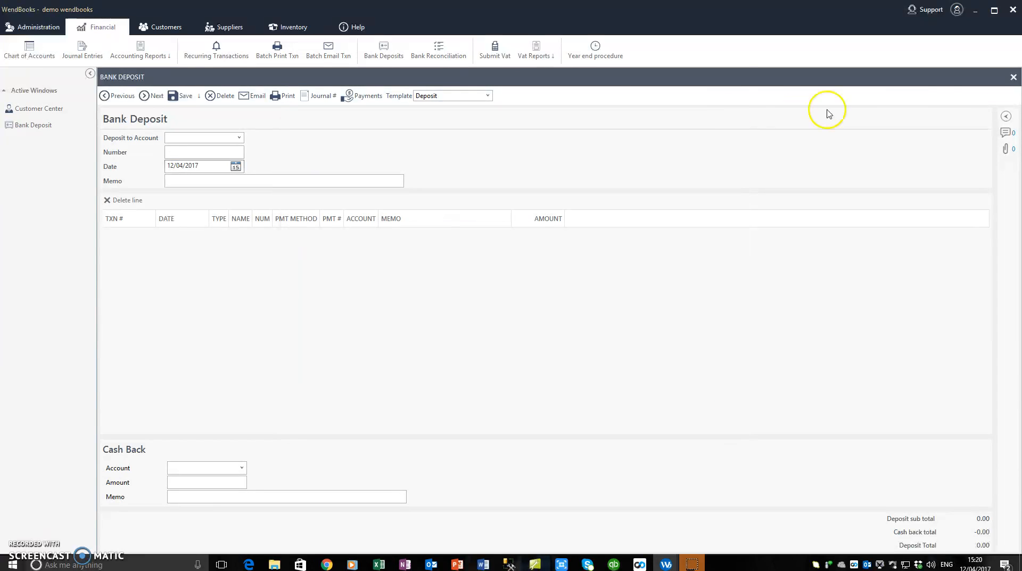
click(1013, 76)
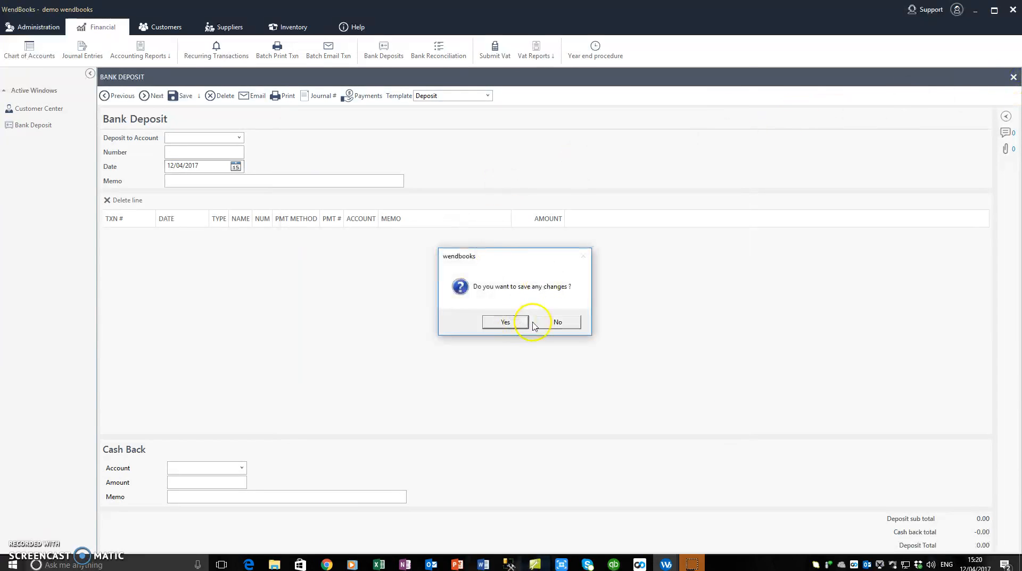
click(559, 320)
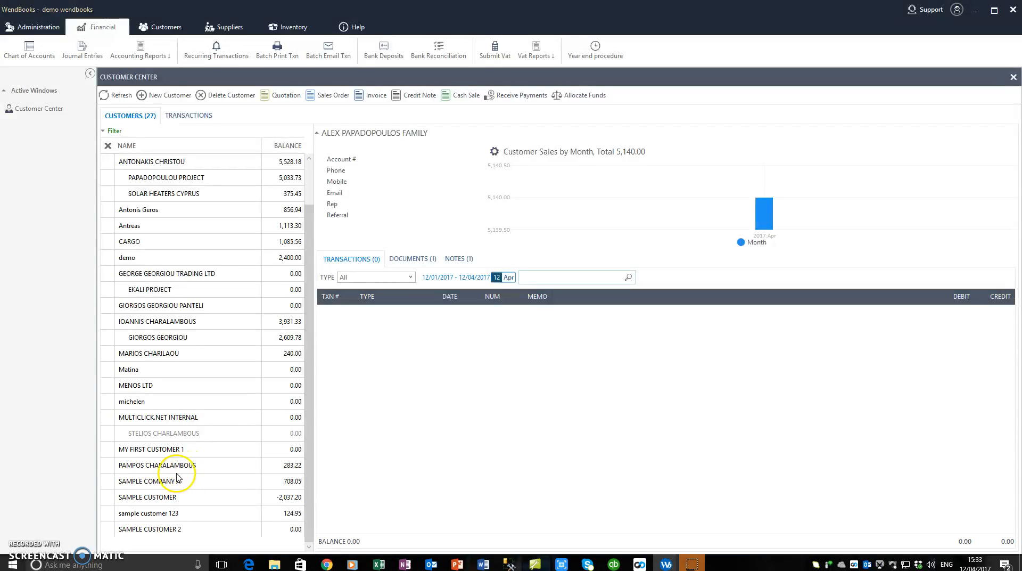
Select MY FIRST CUSTOMER 1 in the customer list, and open and close a blank invoice
scroll(194, 435, up, 1)
scroll(181, 448, down, 1)
click(158, 382)
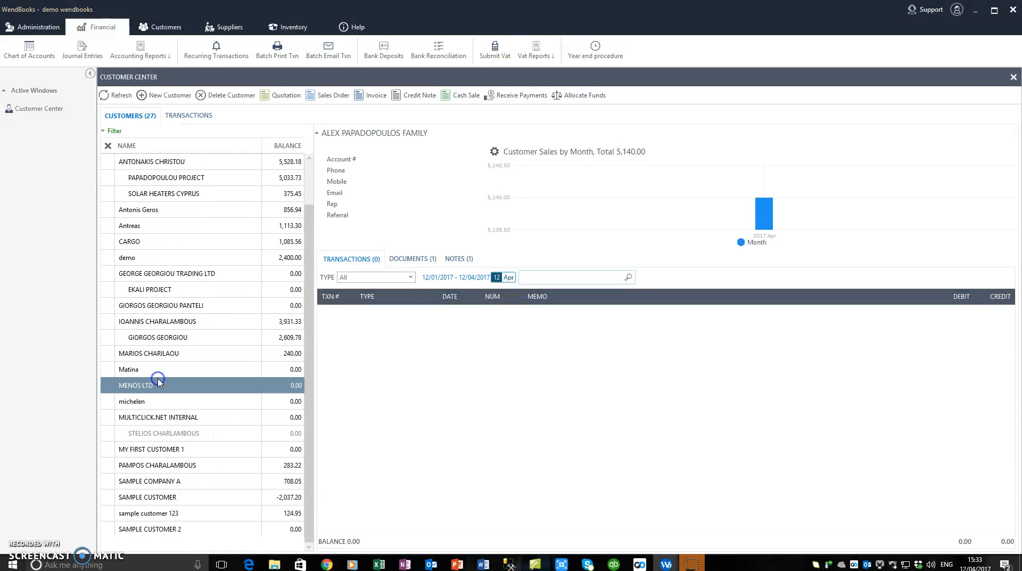
key(Down)
key(Down)
key(Down)
key(Down)
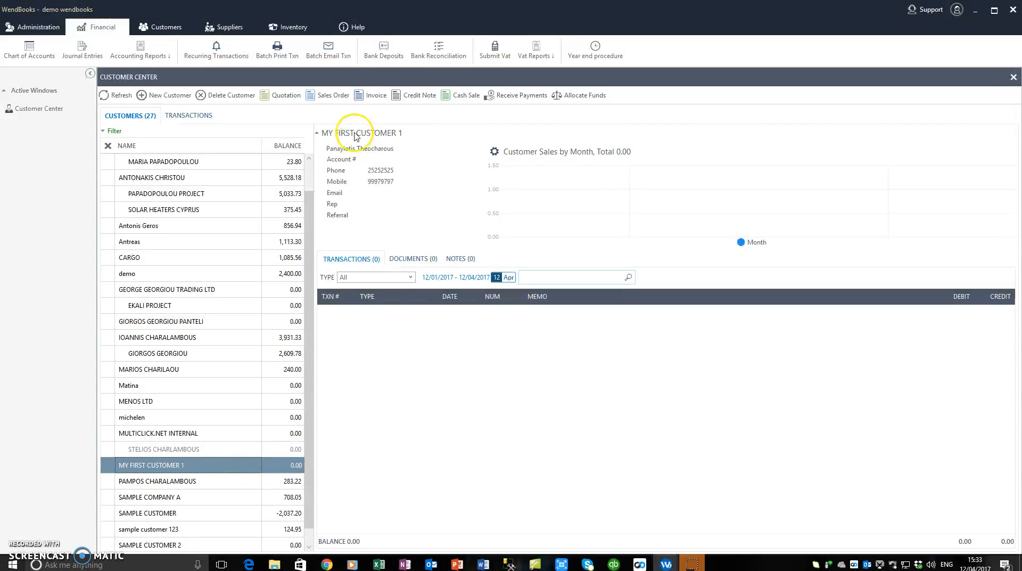
click(373, 96)
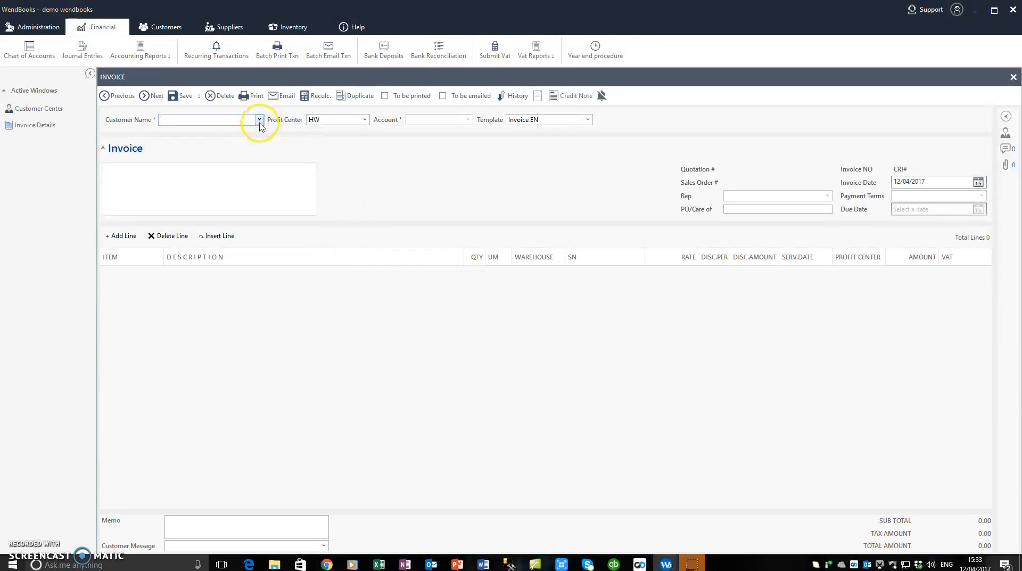
click(1012, 78)
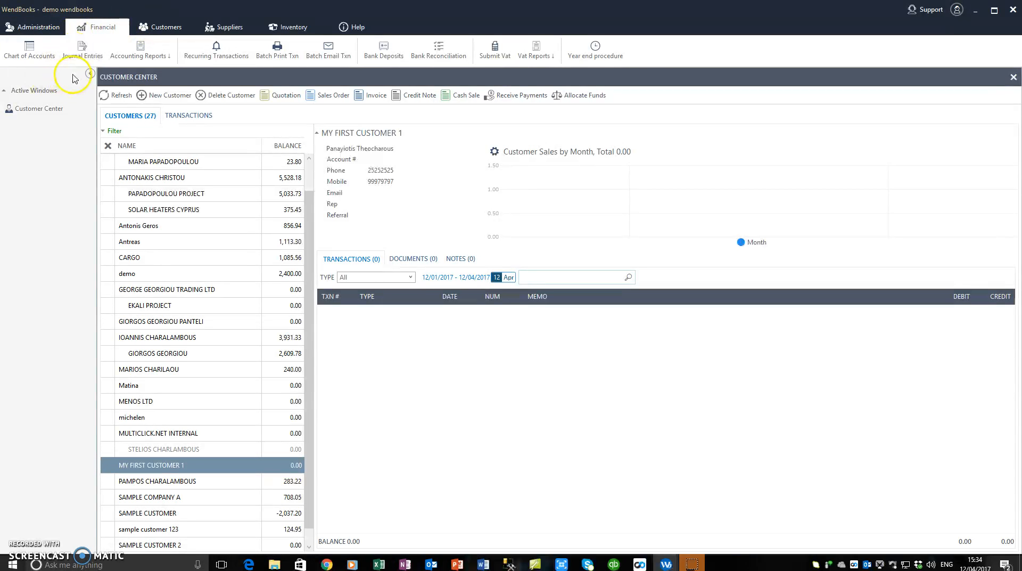
Start a received payment from MY FIRST CUSTOMER 1 into UNDEPOSITED FUNDS for 1,000.00, paid by Cheque
click(527, 100)
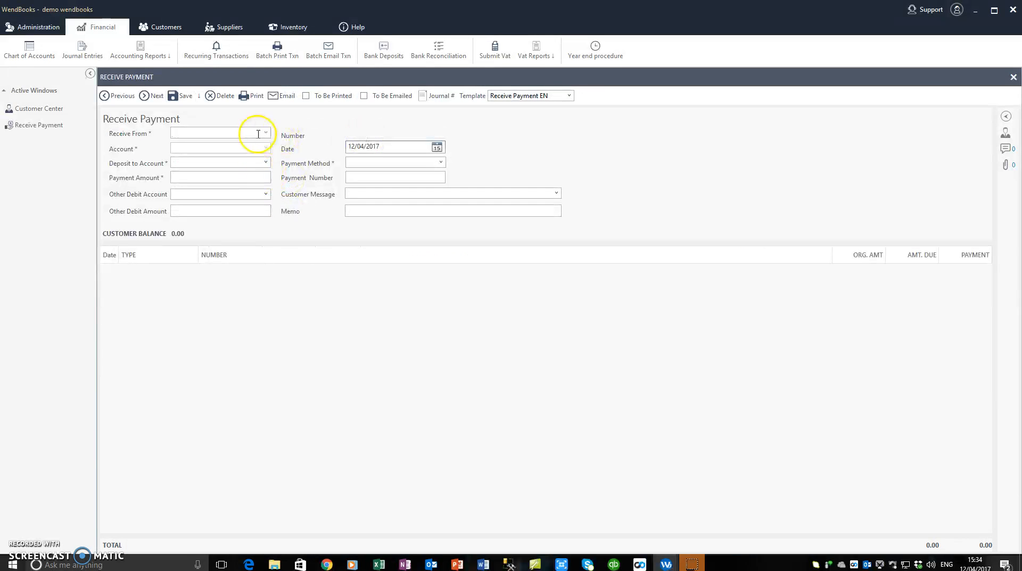
text(MY FIRST CUSTOMER 1)
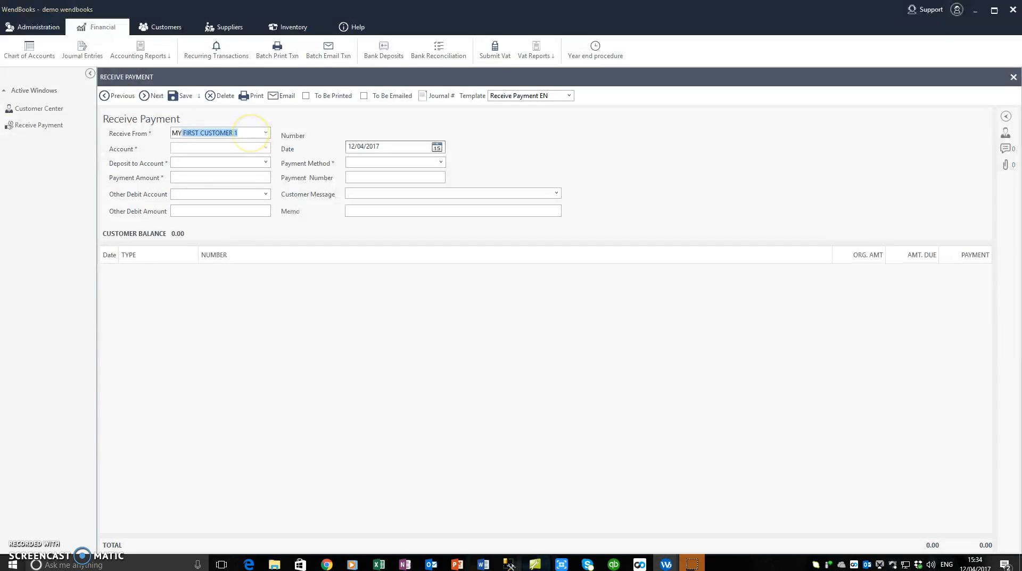
key(Tab)
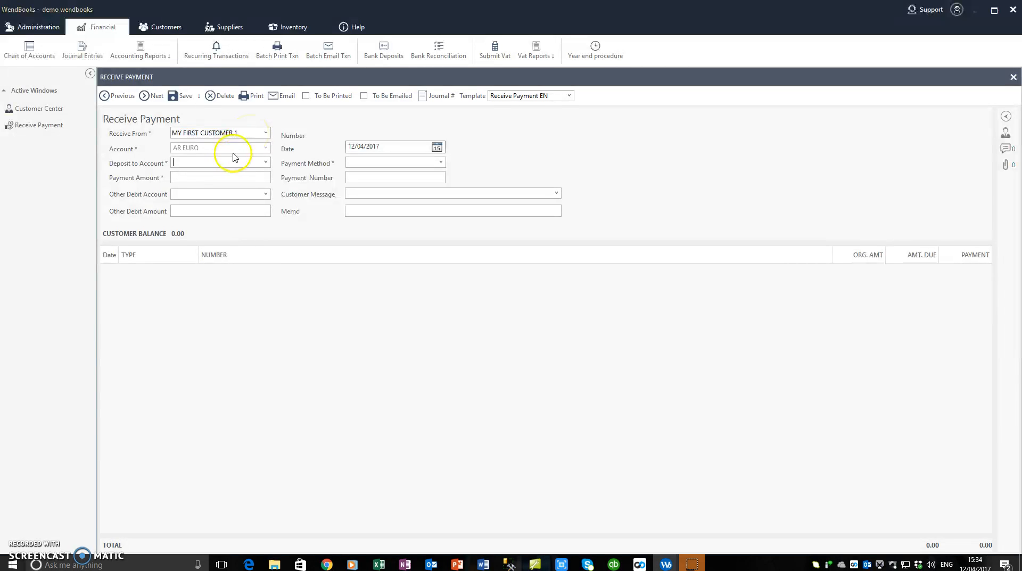
text(UNDEPOSITED FUNDS)
key(Tab)
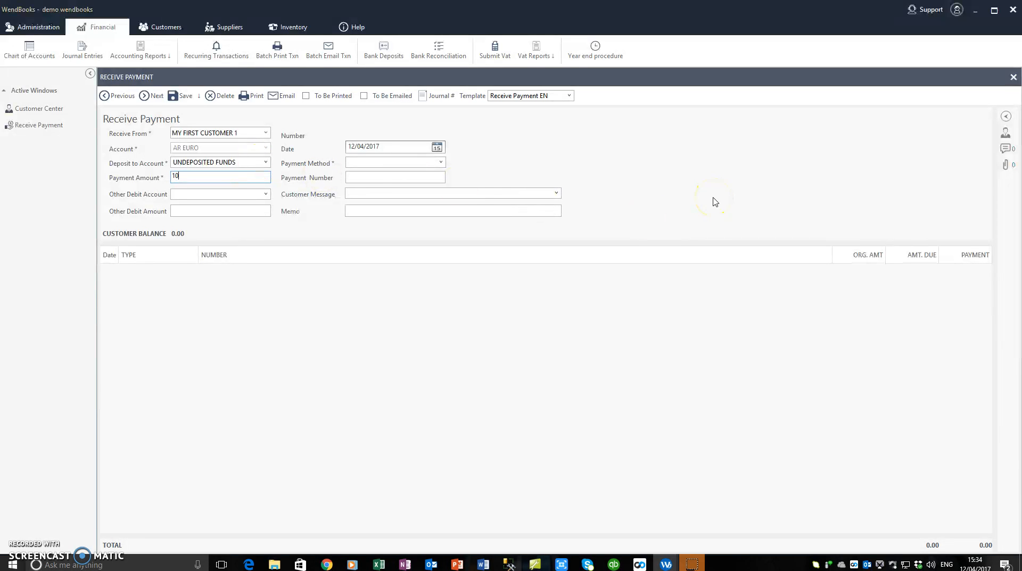
key(Tab)
key(Tab)
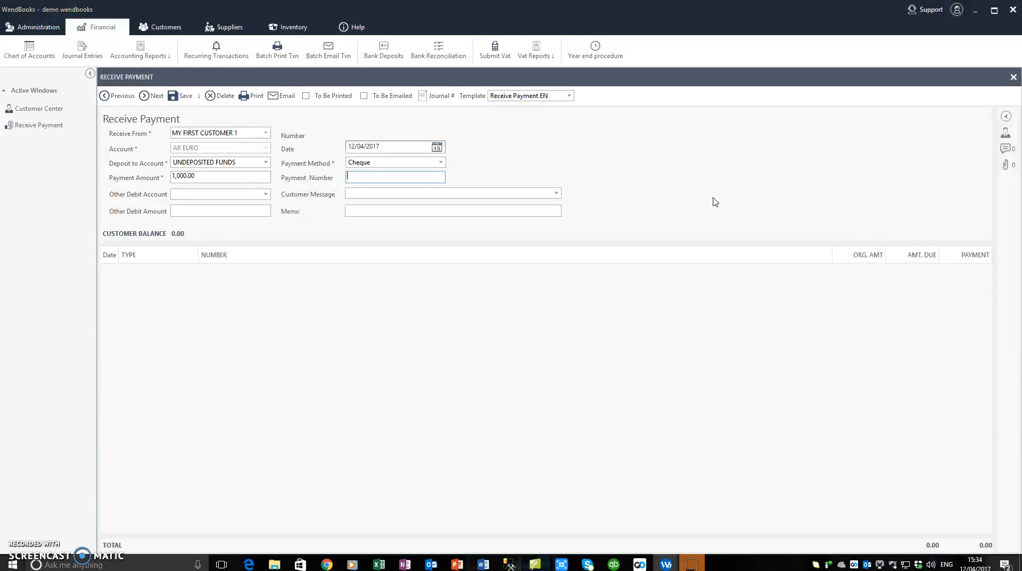
Enter the cheque's payment number and set the customer message to "Thank you for prefering us !!!"
key(Caps_Lock)
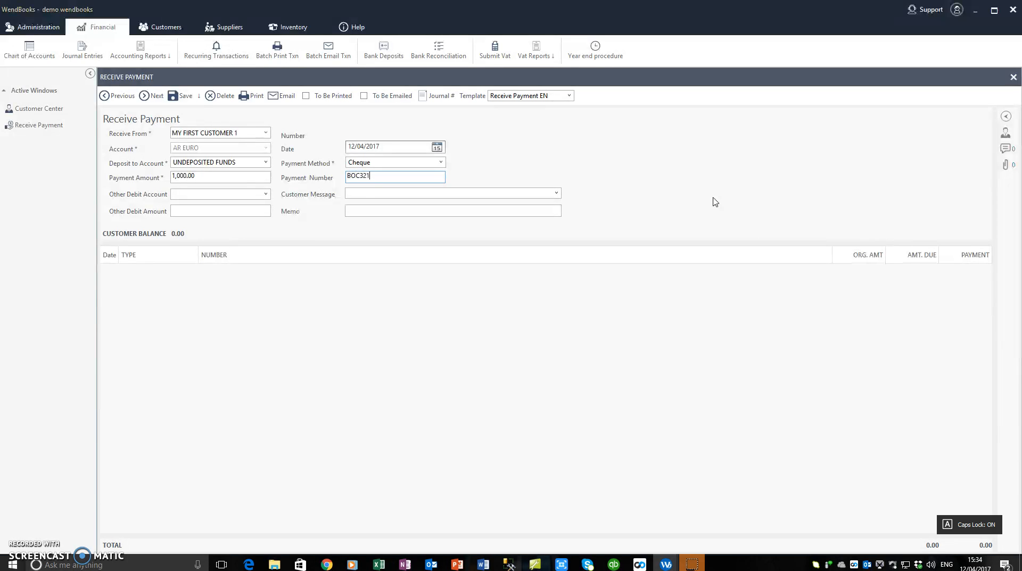
text(987)
key(Tab)
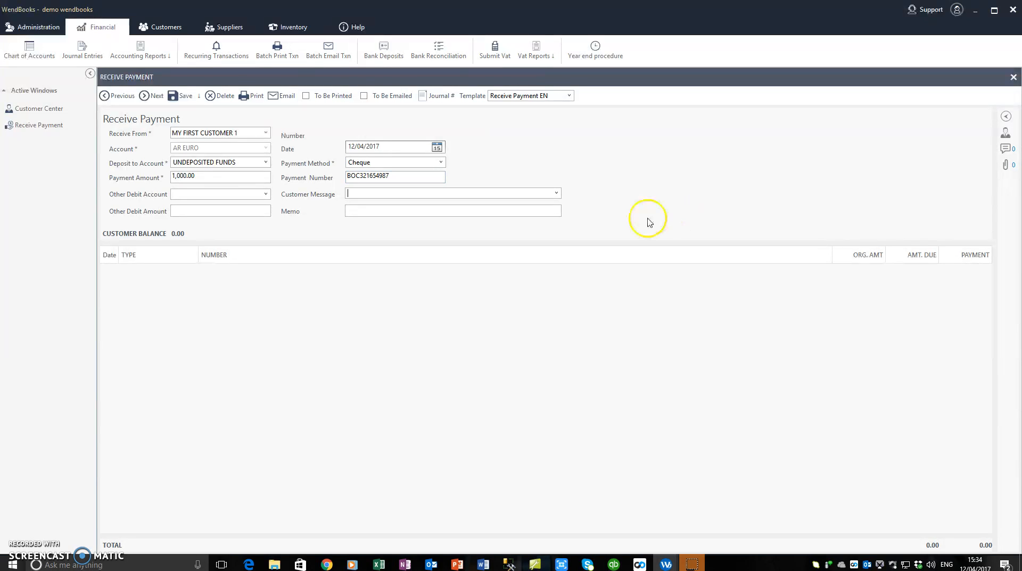
key(Down)
key(Tab)
Save and close the received payment, and refresh the customer list to view the transactions of MY FIRST CUSTOMER 1
click(183, 97)
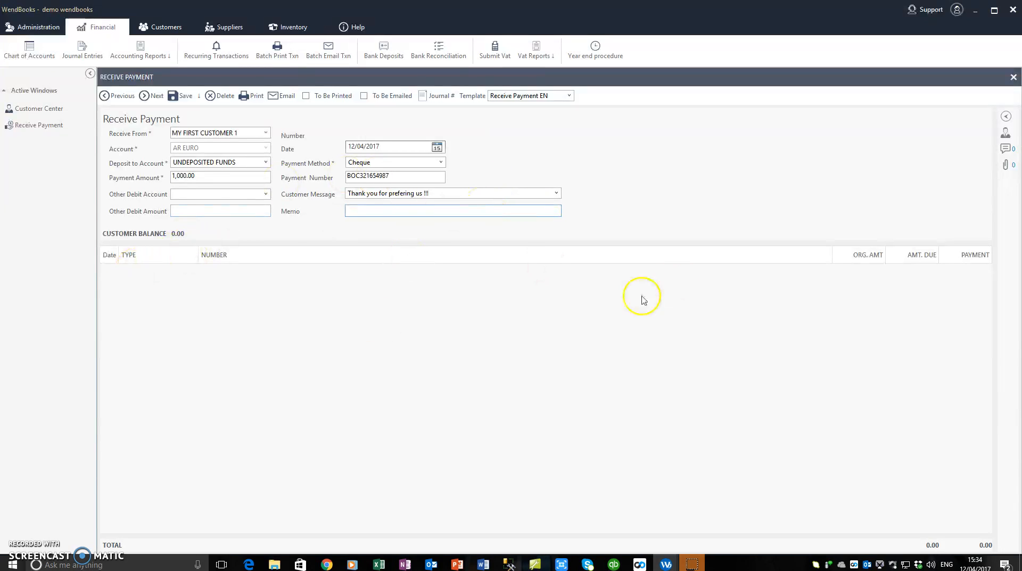
click(173, 95)
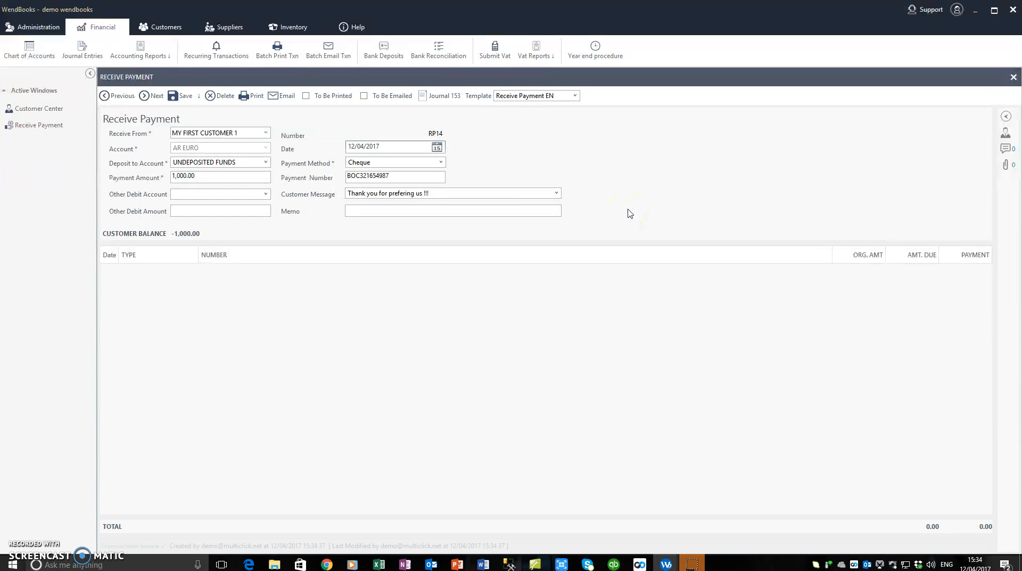
click(1014, 76)
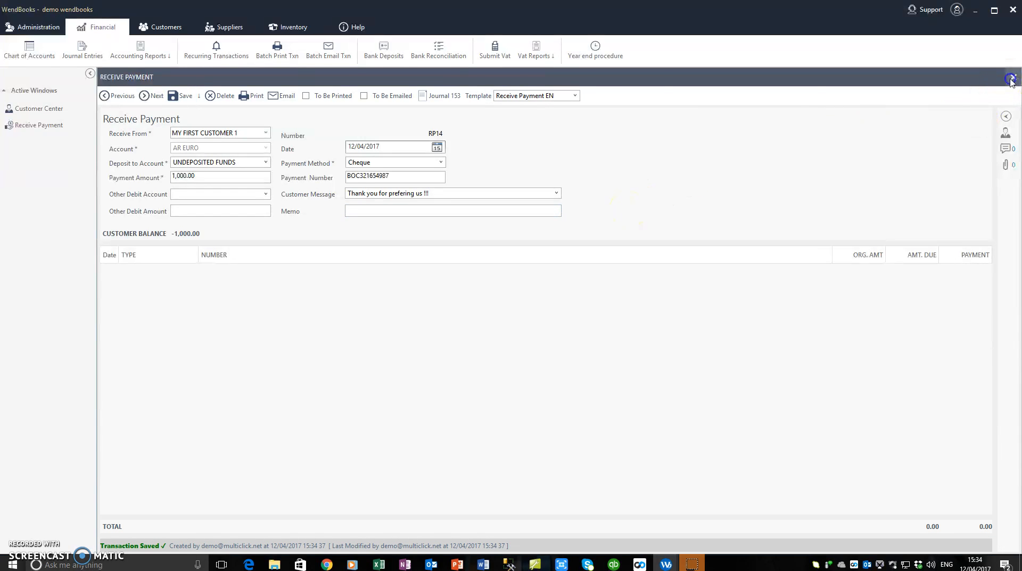
click(108, 96)
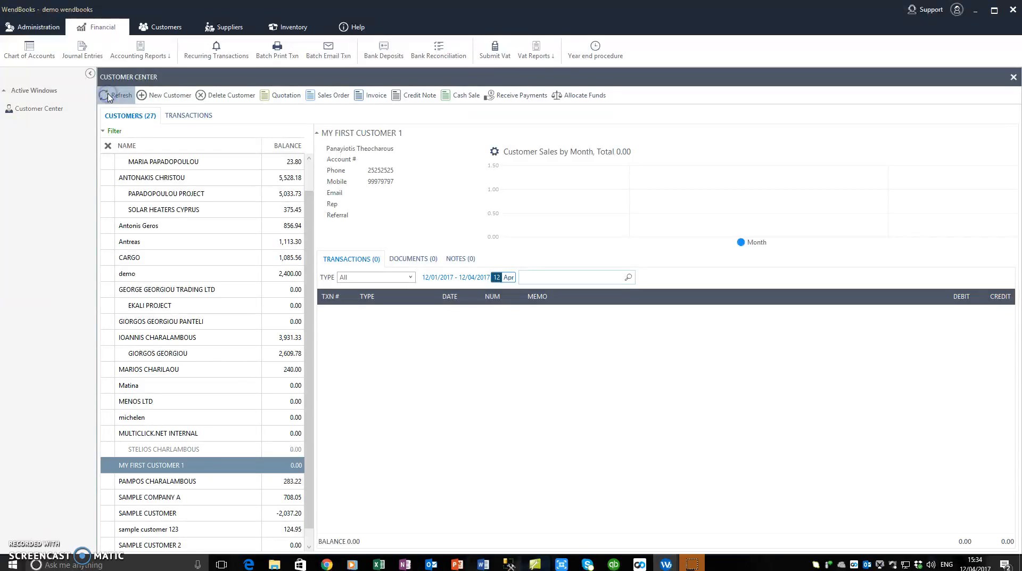
click(235, 464)
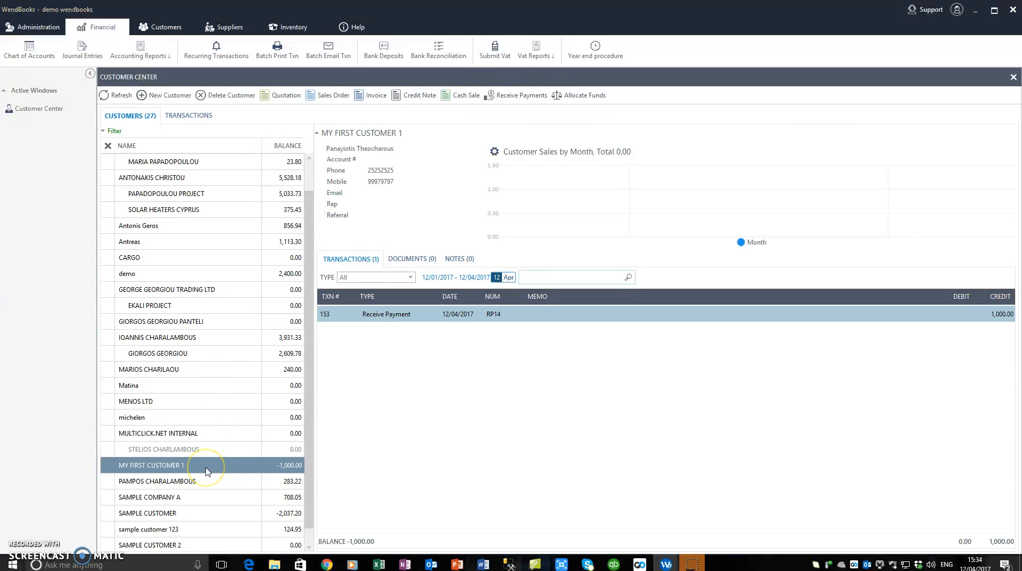
Create a new invoice for MY FIRST CUSTOMER 1
click(372, 95)
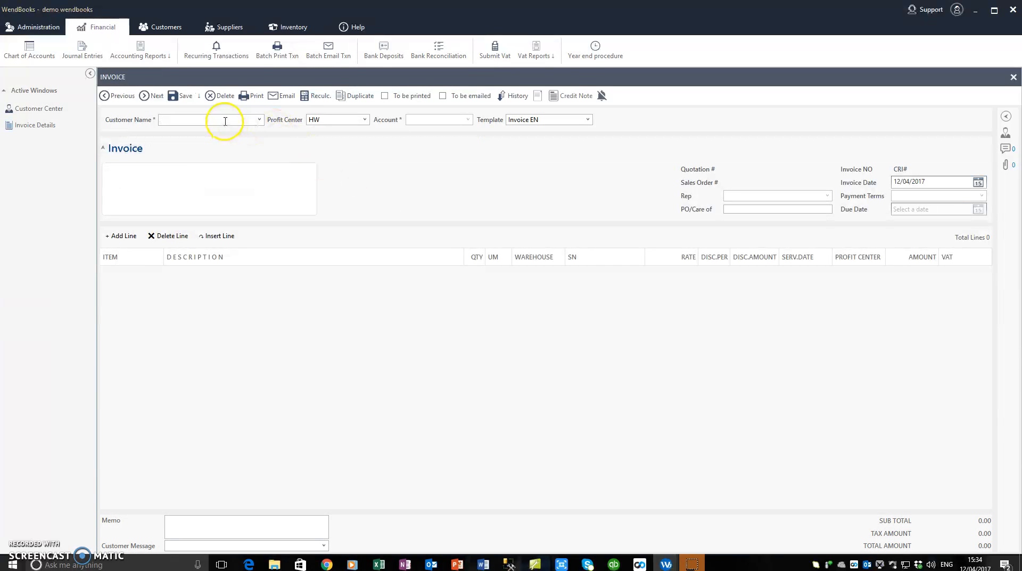
text(MY FIRST CUSTOMER 1)
key(Tab)
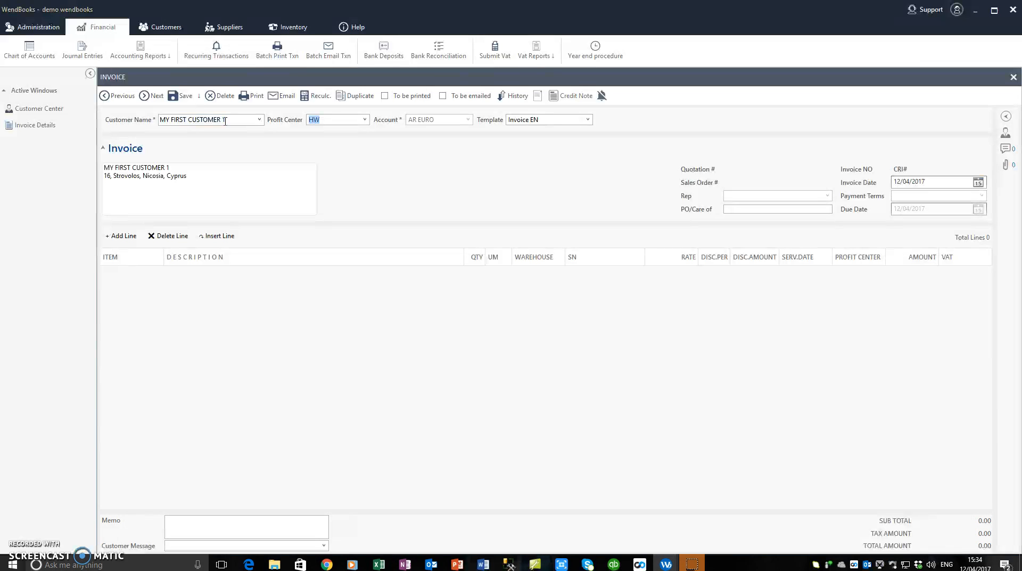
Add an invoice line for the item "service" and set its amount to 2,000.00
click(138, 236)
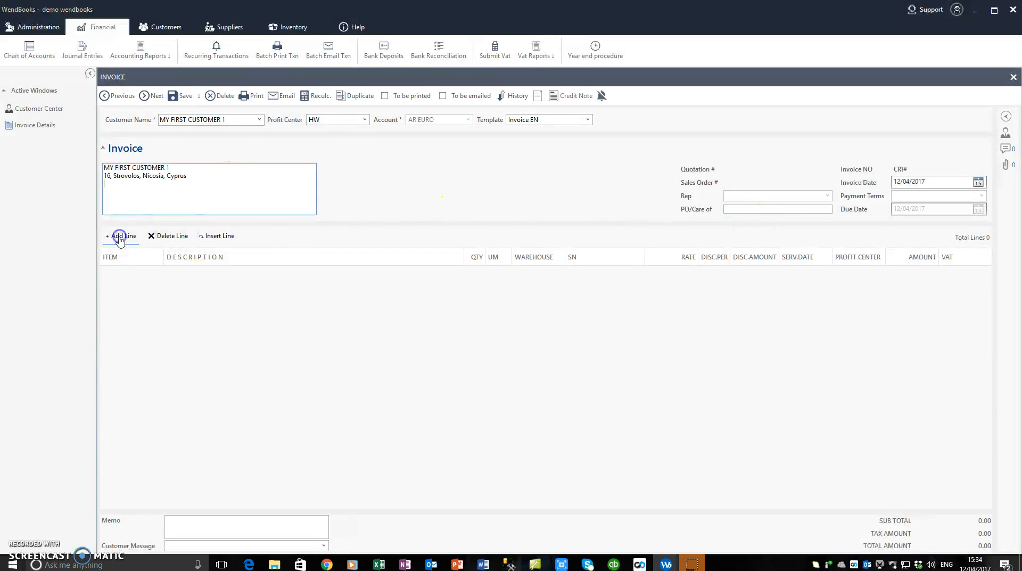
click(140, 275)
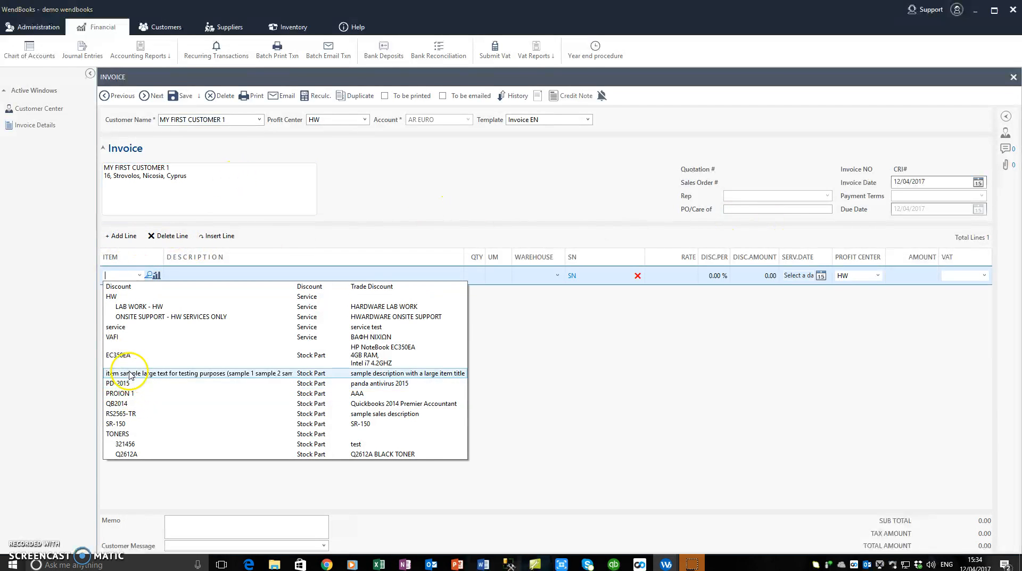
click(117, 327)
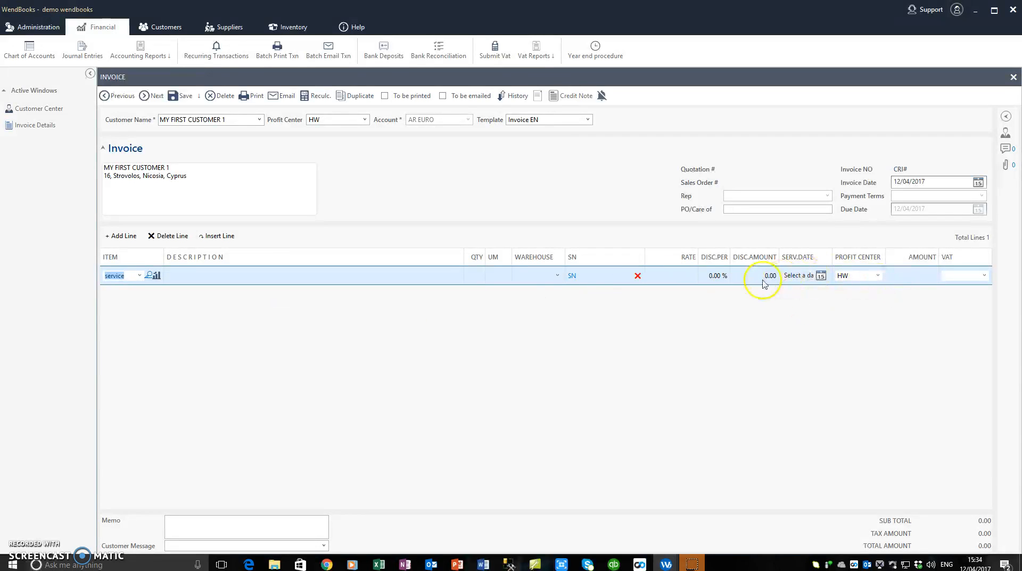
click(915, 274)
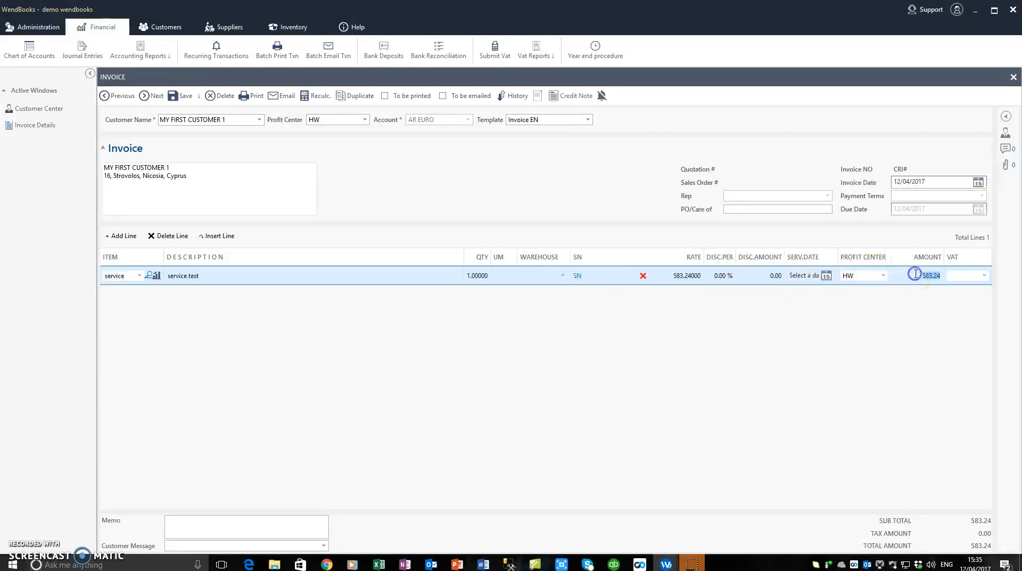
key(Tab)
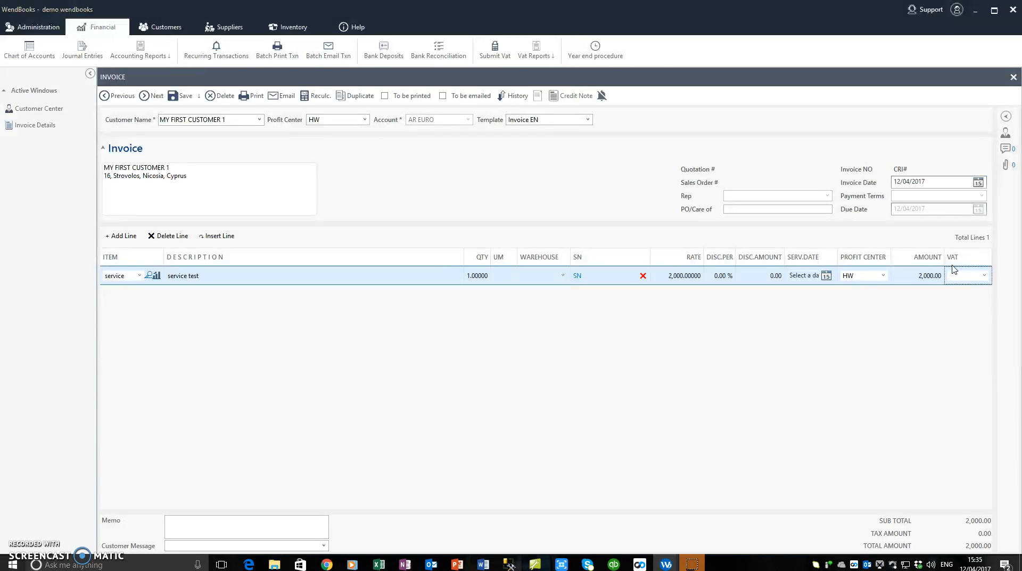
Set the VAT code of the service line to S and save the invoice
click(974, 275)
text(S)
click(228, 186)
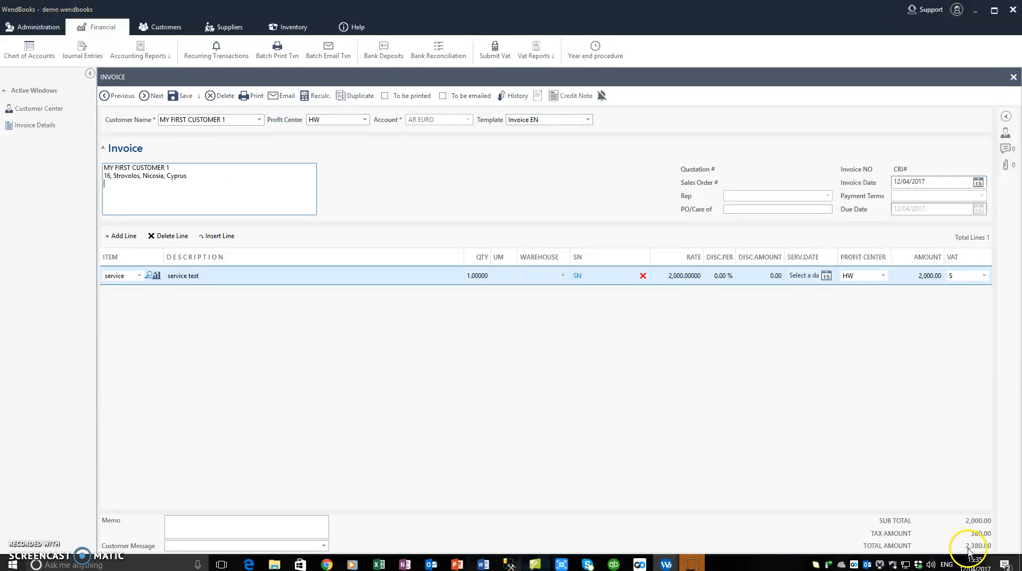
click(180, 96)
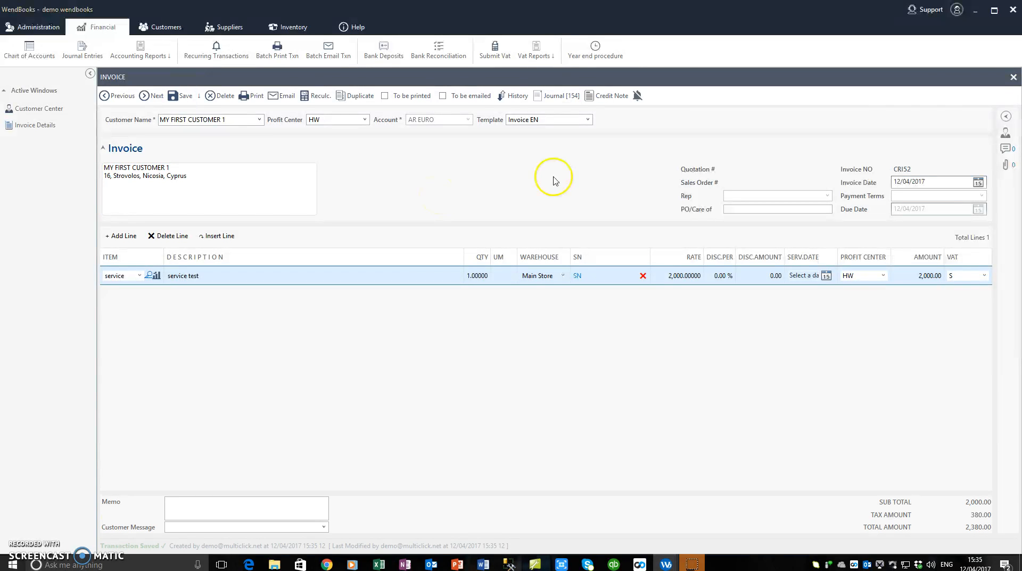
Refresh the customer list and view the transactions and balance of MY FIRST CUSTOMER 1
click(39, 109)
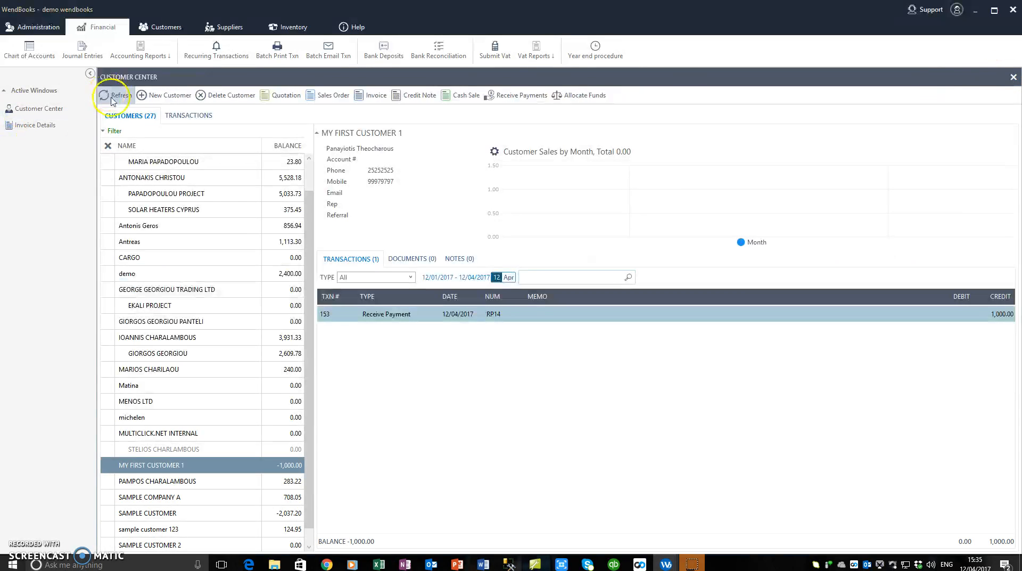
click(118, 97)
click(251, 467)
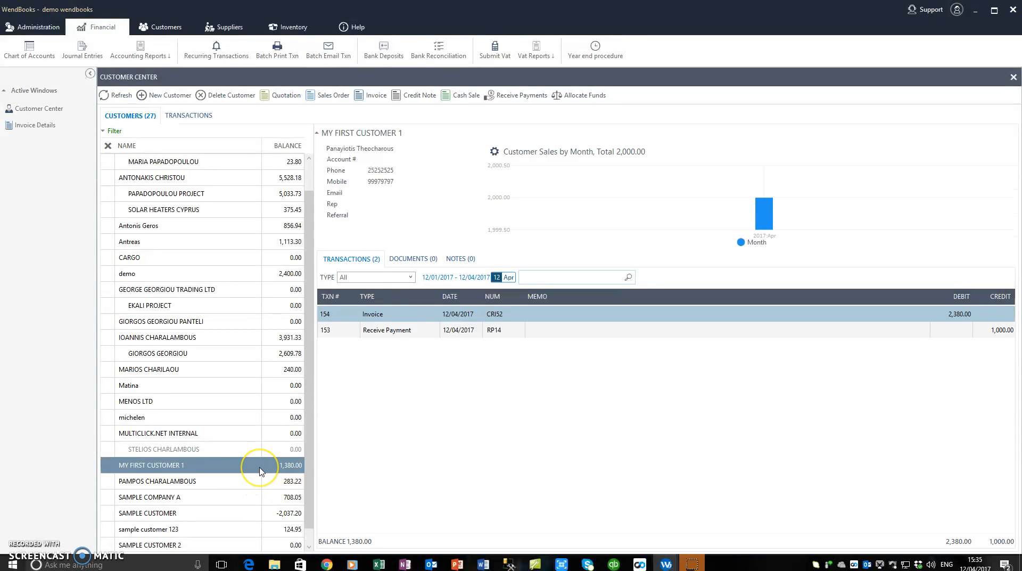
click(266, 472)
Return to the saved invoice, view its transaction history, and close the history and the invoice
click(42, 127)
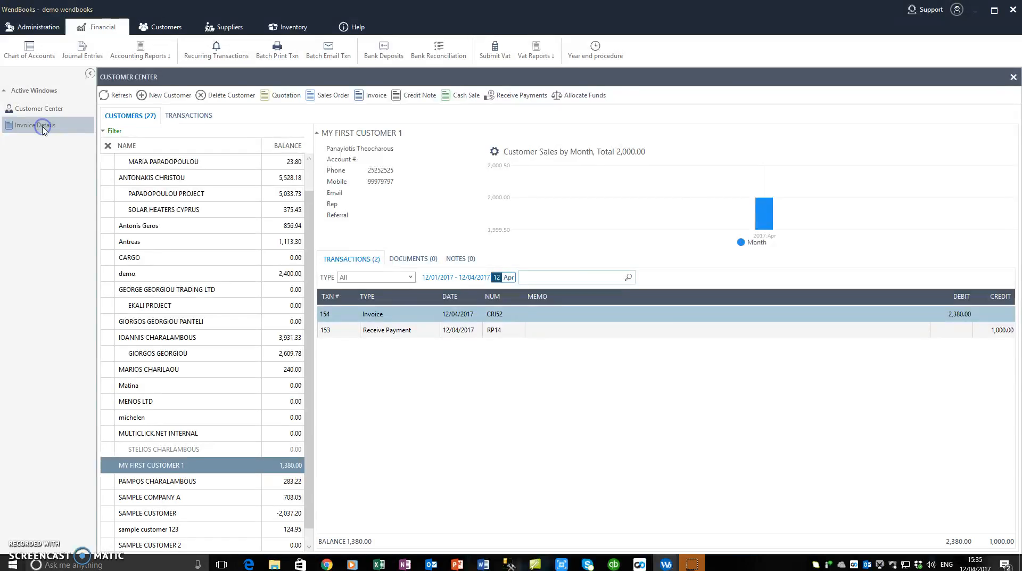
click(517, 98)
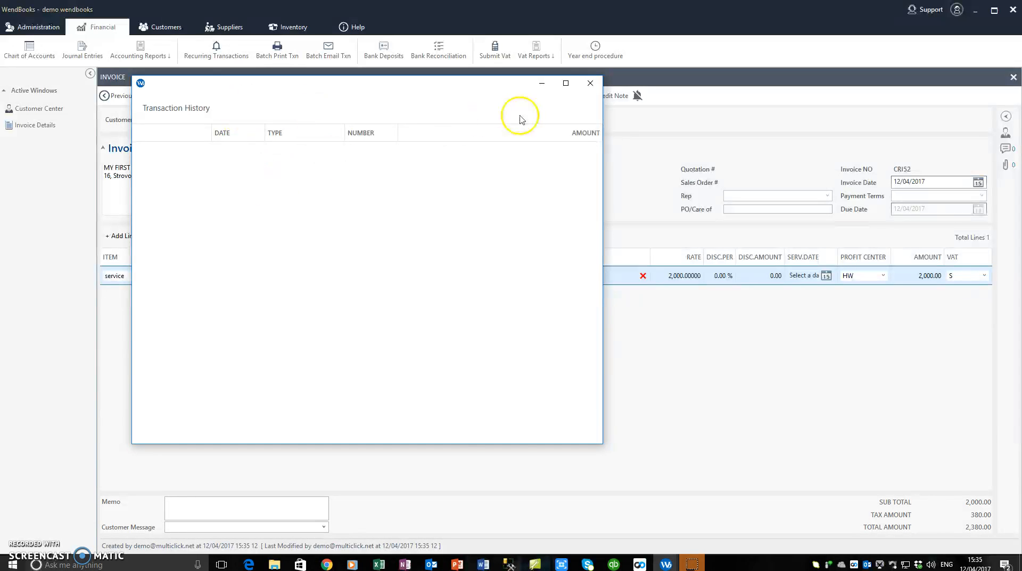
click(589, 82)
click(1013, 76)
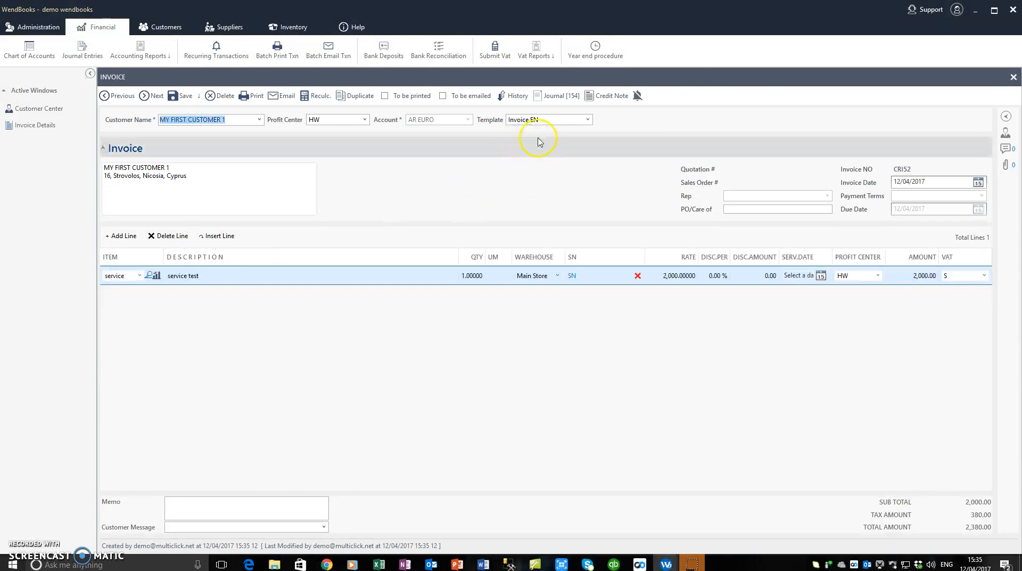
Create a credit note from the invoice with an amount of 500.00, save it, and close the credit note and the invoice
click(605, 99)
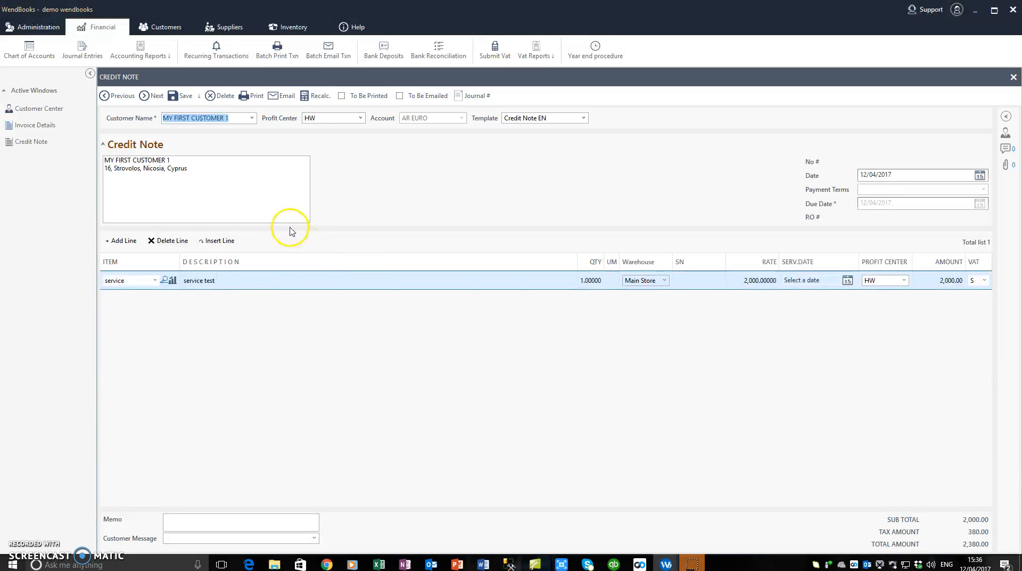
click(229, 174)
click(931, 280)
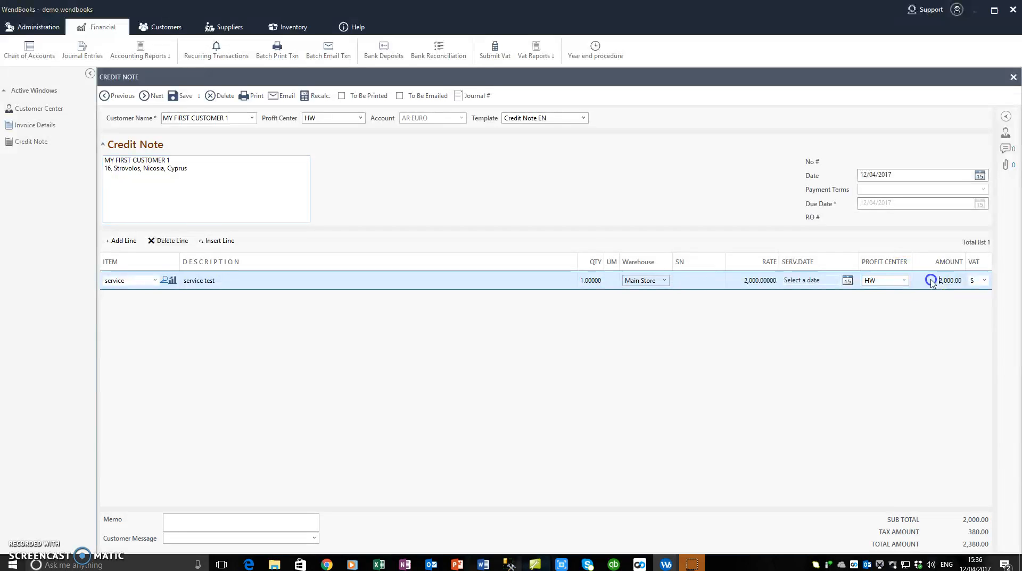
double_click(938, 281)
click(308, 182)
click(179, 99)
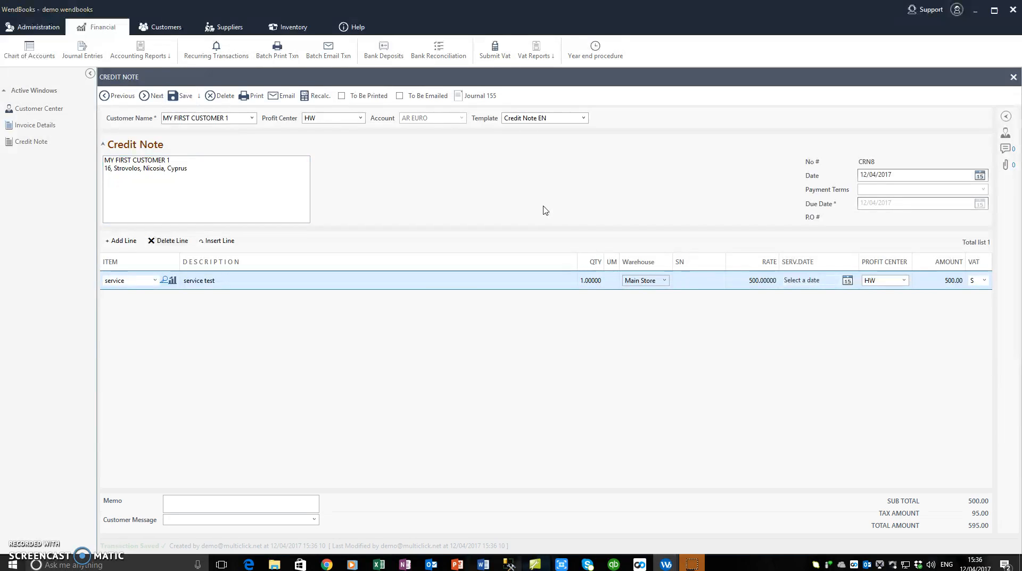
click(1013, 77)
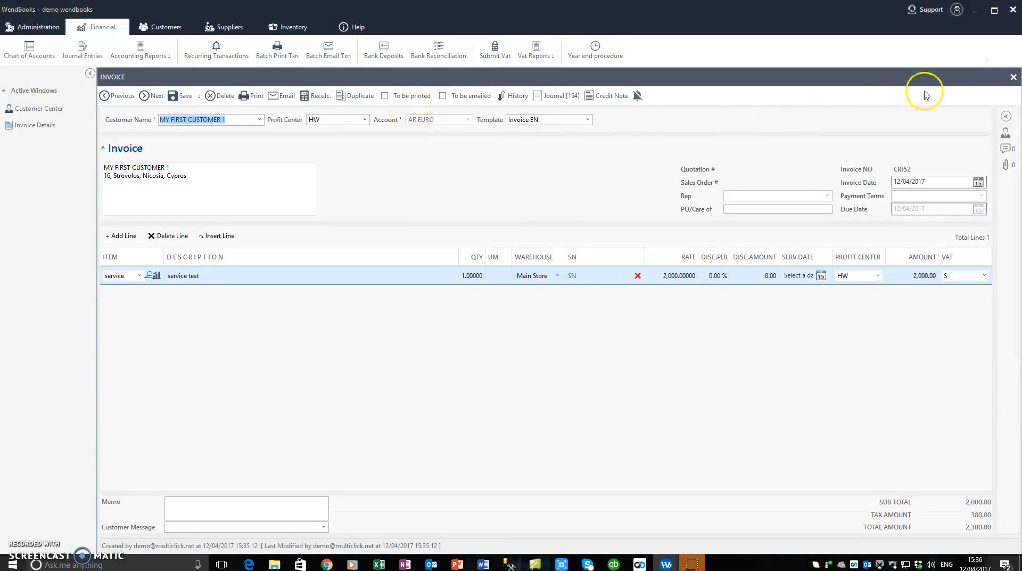
click(1014, 78)
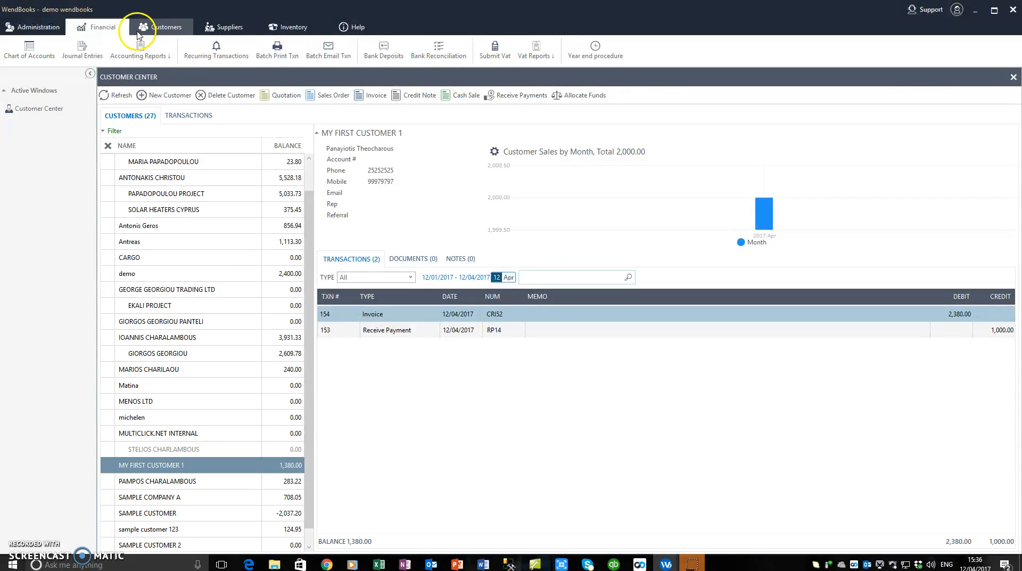
Create a journal entry with a line crediting 200.00 to AR EURO for MY FIRST CUSTOMER 1
click(83, 50)
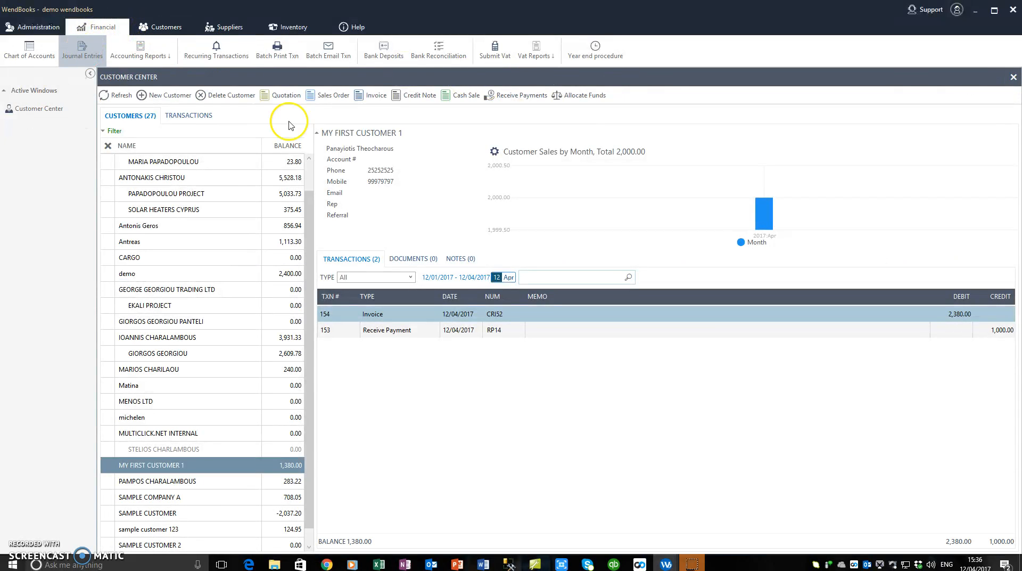
click(170, 95)
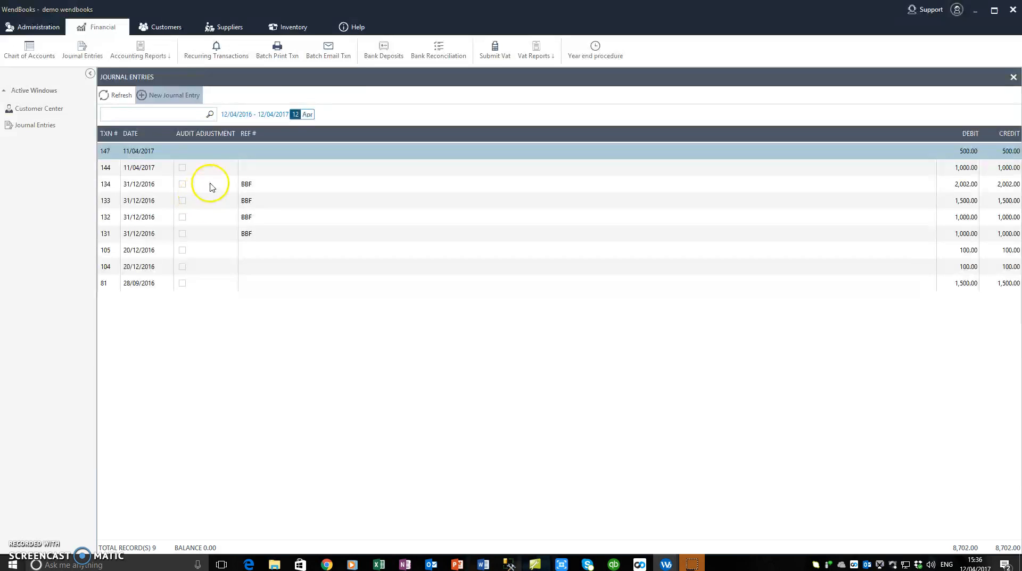
click(118, 147)
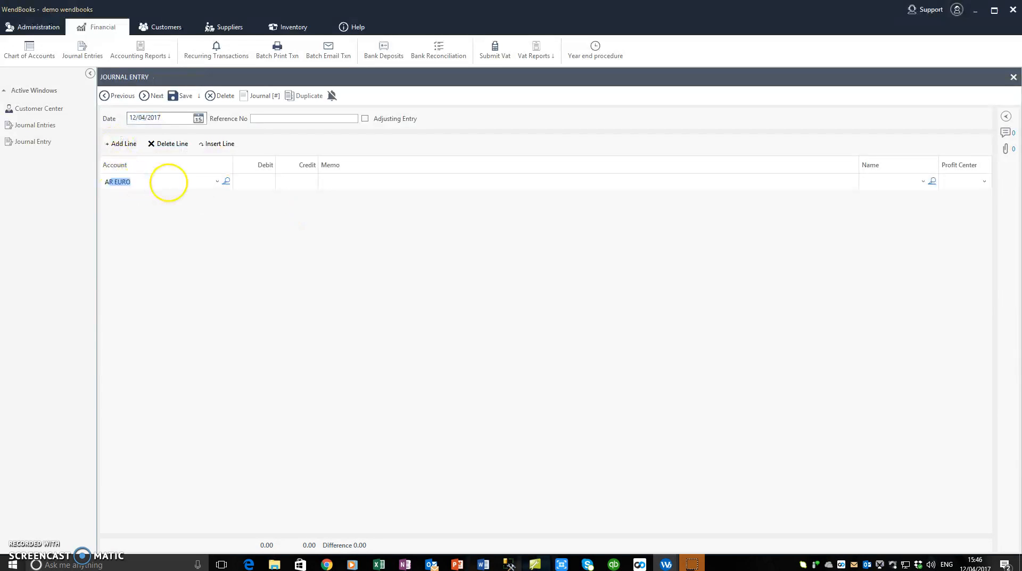
click(293, 182)
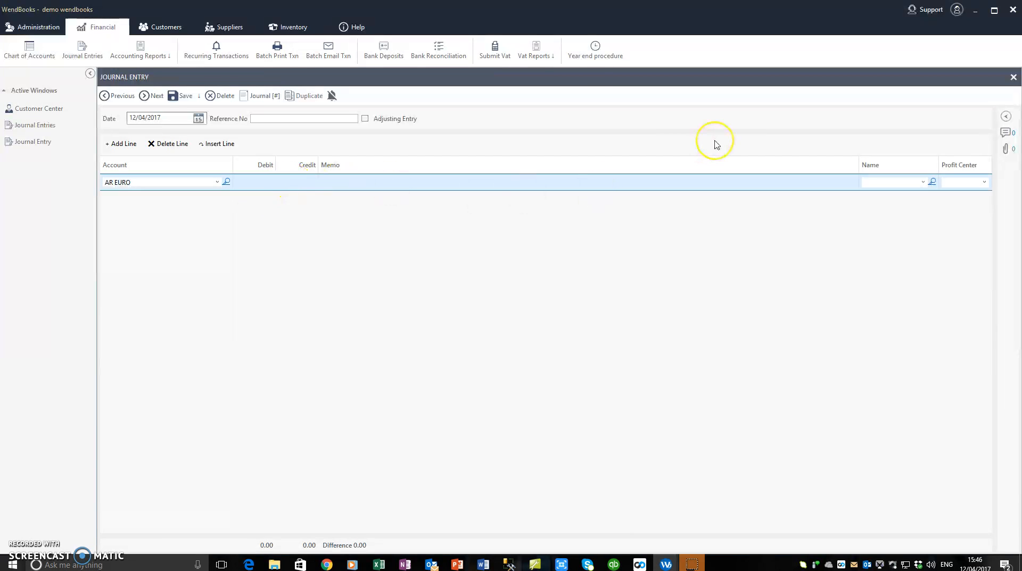
click(881, 185)
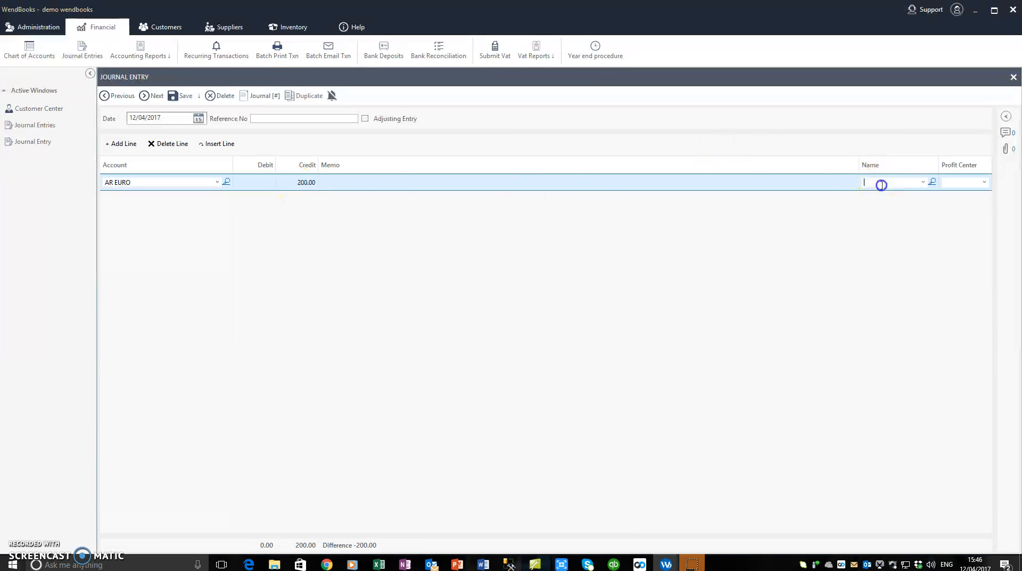
text(f)
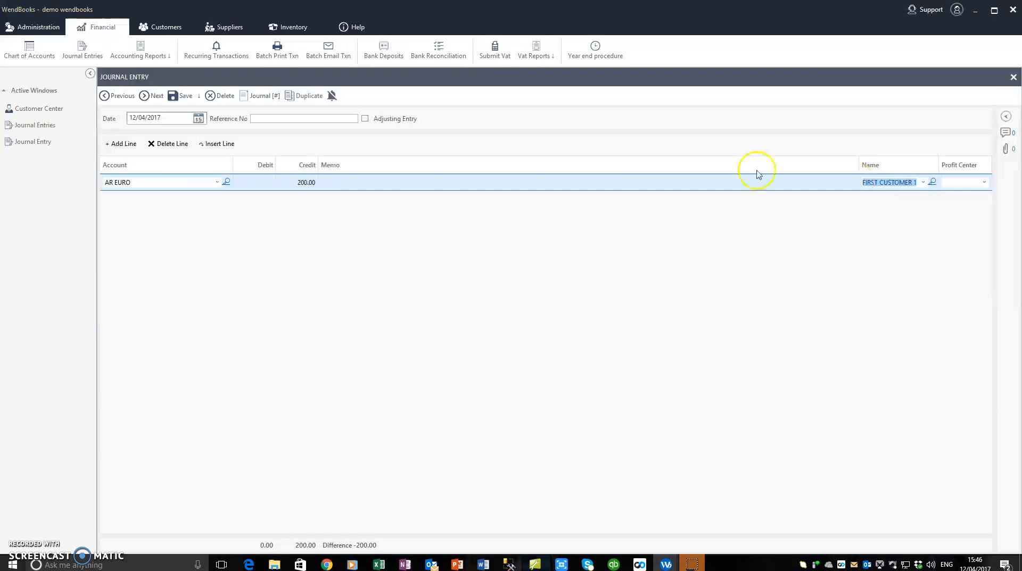
Add a second journal line debiting 200.00 to the Trade Discounts account
click(121, 143)
click(126, 198)
text(tr)
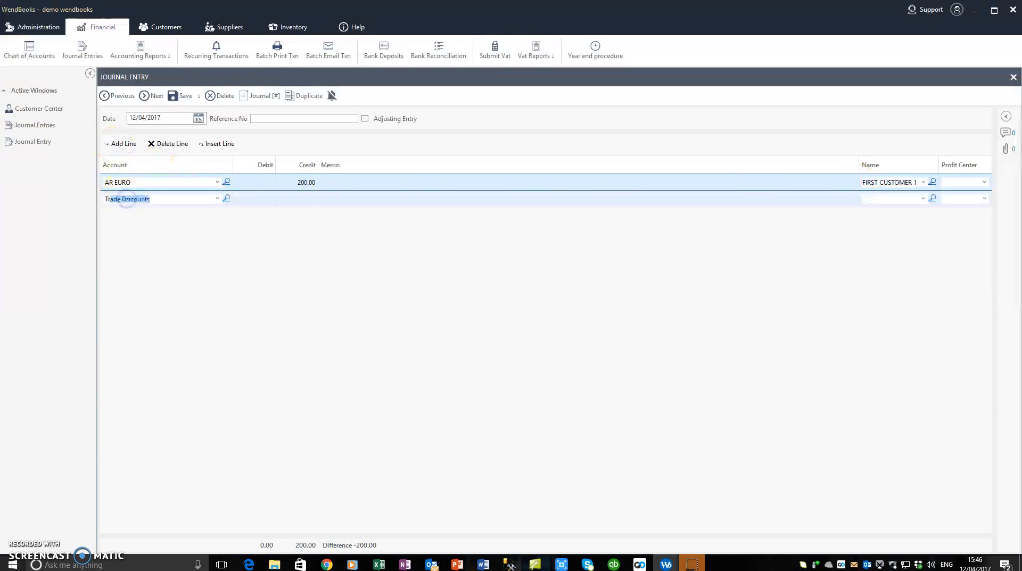
click(270, 200)
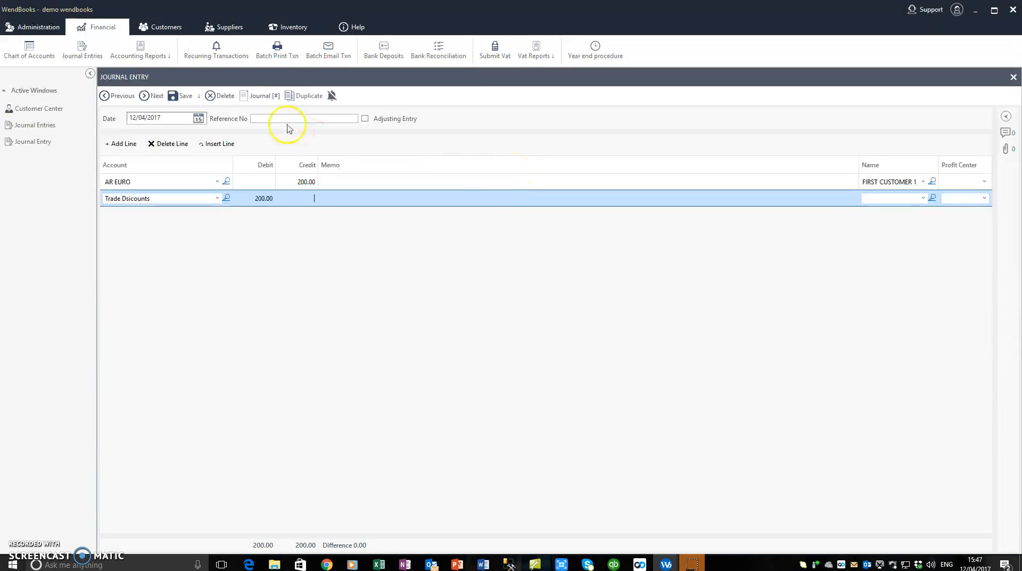
Save and close the journal entry, and refresh the customer list to view the transactions of MY FIRST CUSTOMER 1
click(181, 95)
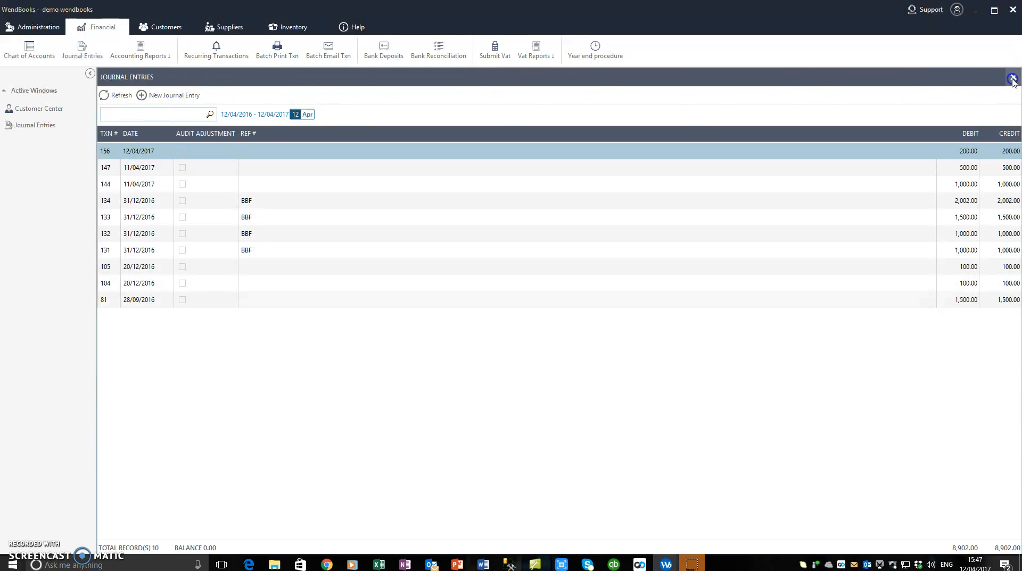
click(1014, 76)
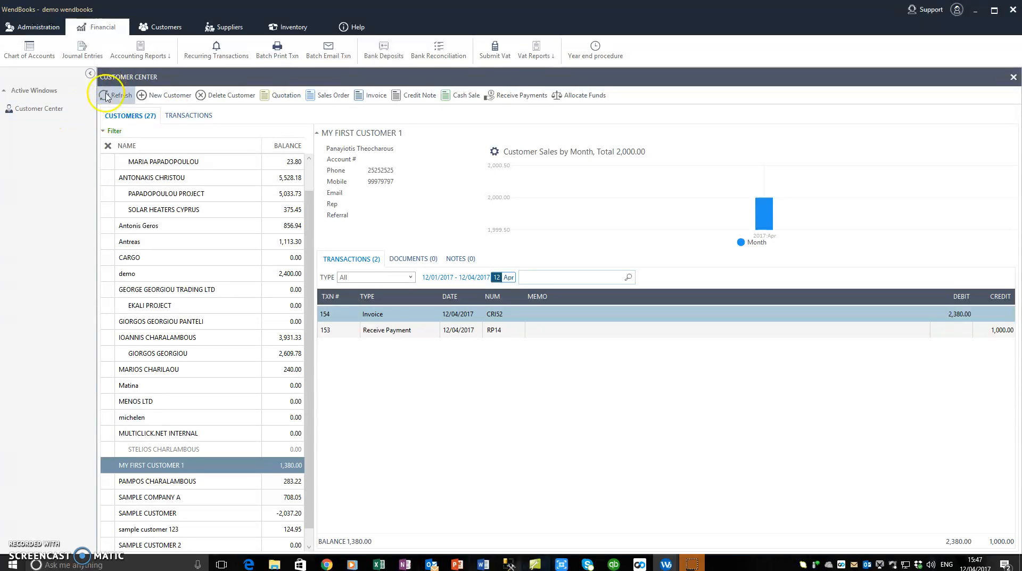
click(280, 468)
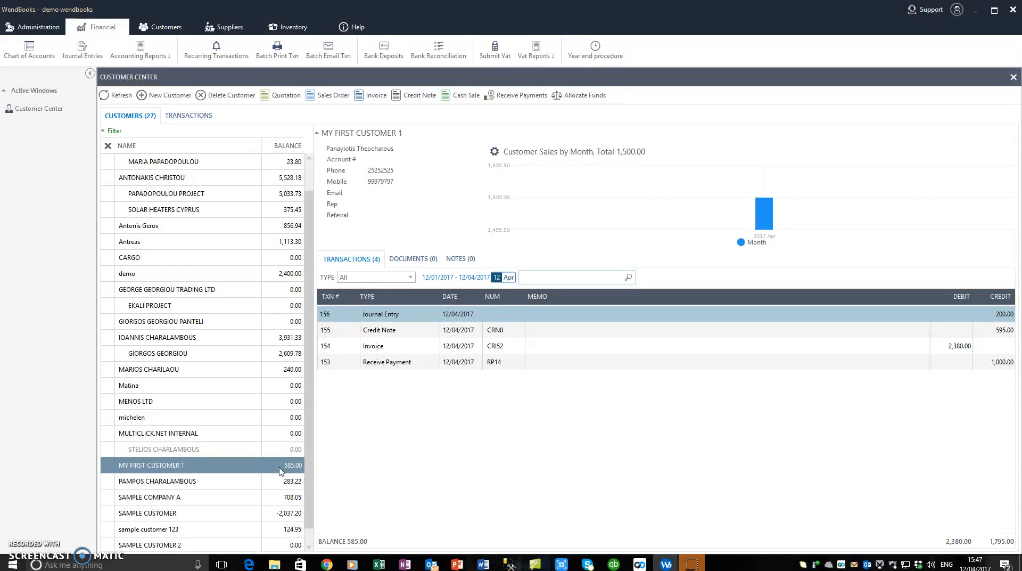
Check the open invoices of MY FIRST CUSTOMER 1 in a new receive payment form, and close it without saving
click(512, 101)
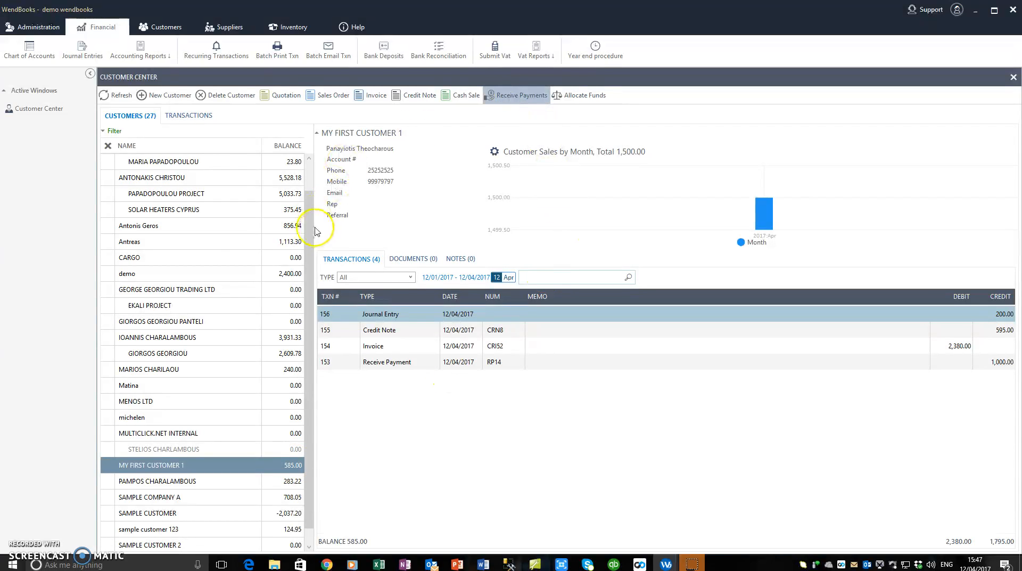
click(219, 136)
text(MY FIRST CUSTOMER 1)
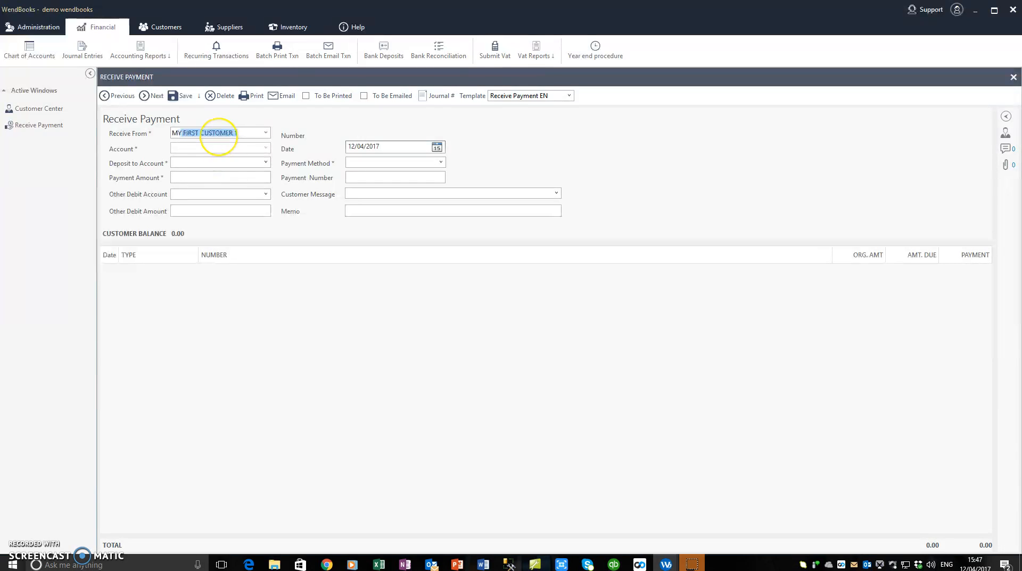
key(Tab)
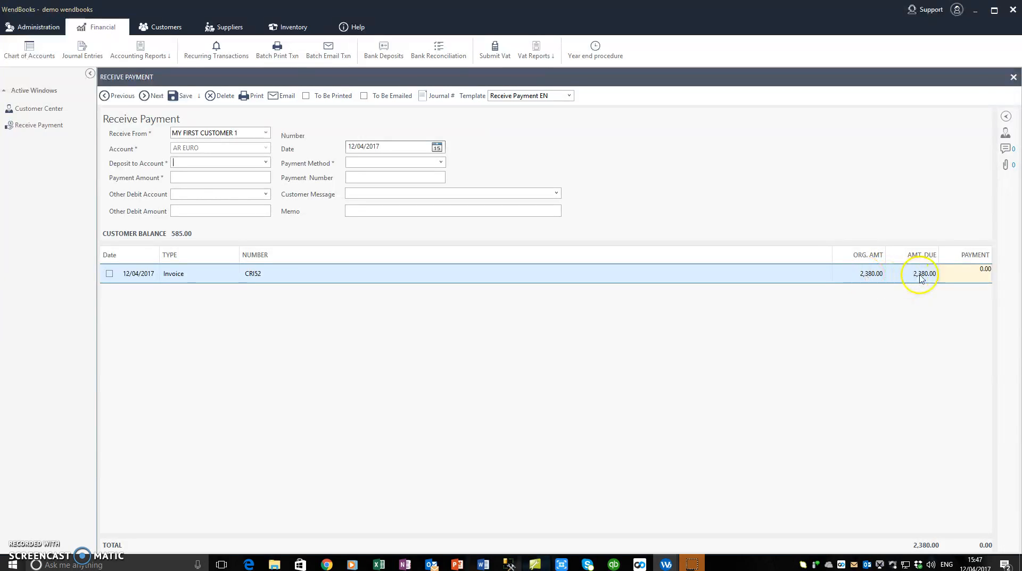
click(1013, 77)
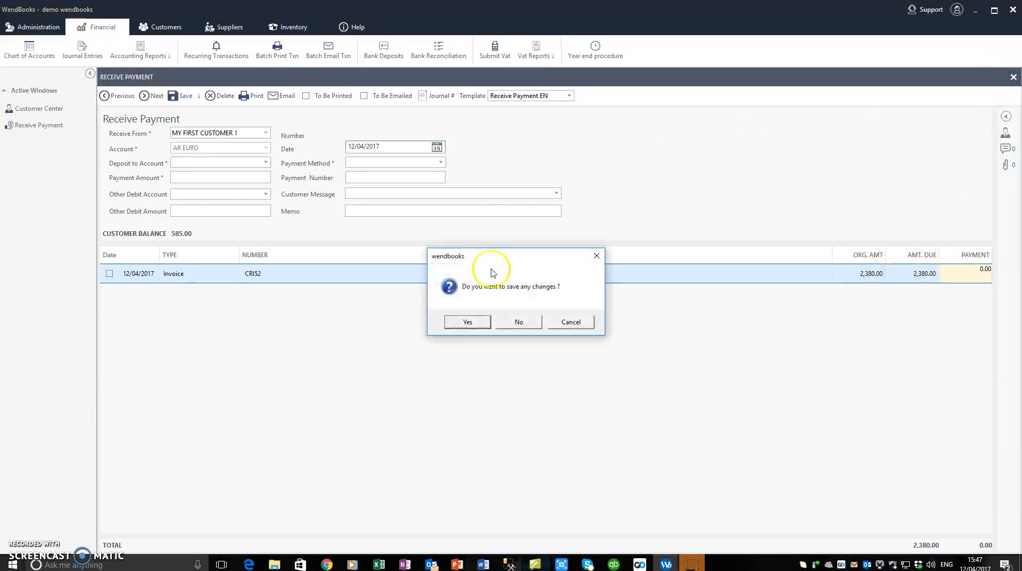
click(514, 322)
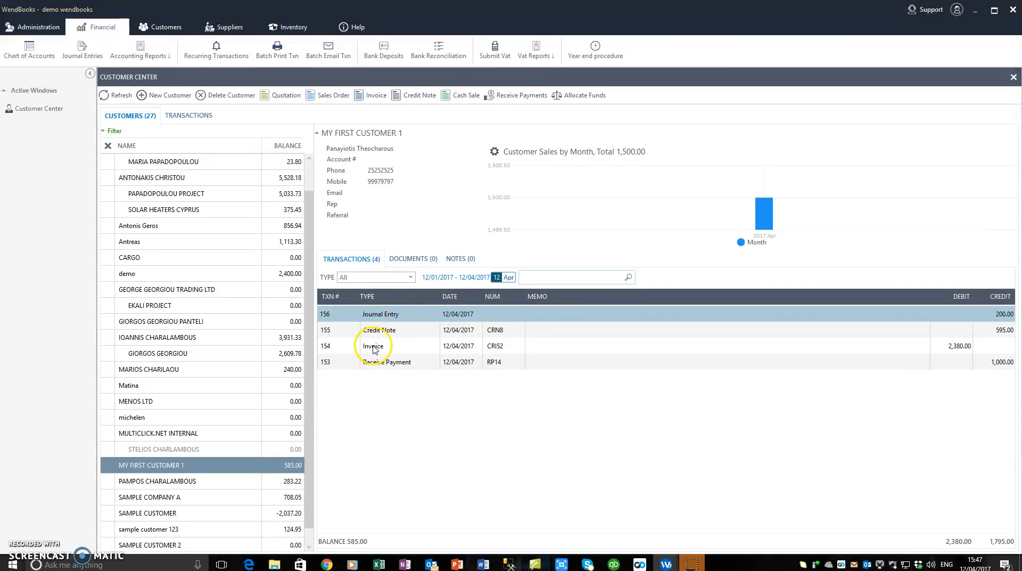
Open invoice CRI52 from the customer's transactions, check its transaction history, and close it
click(375, 347)
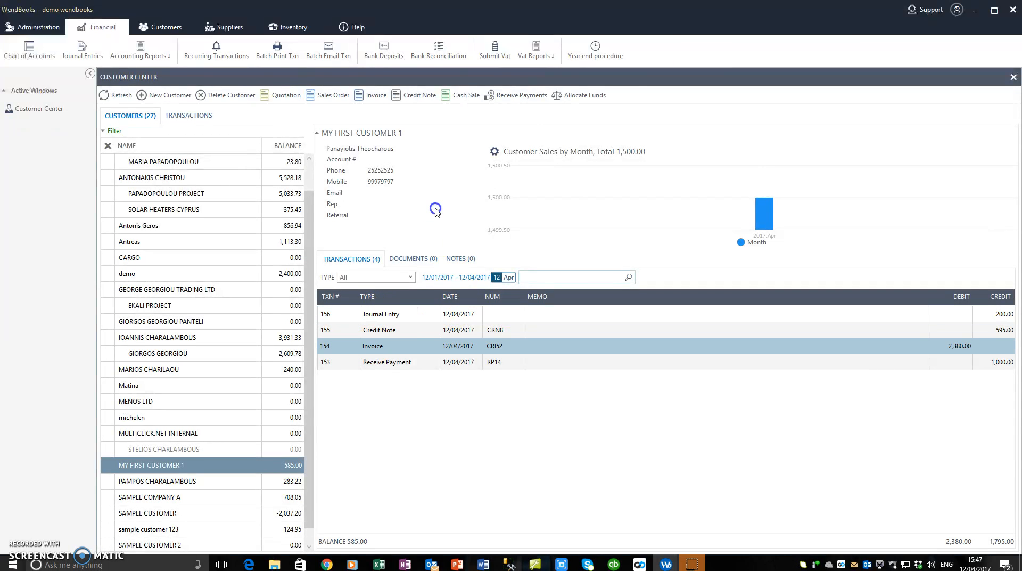
click(519, 97)
click(591, 85)
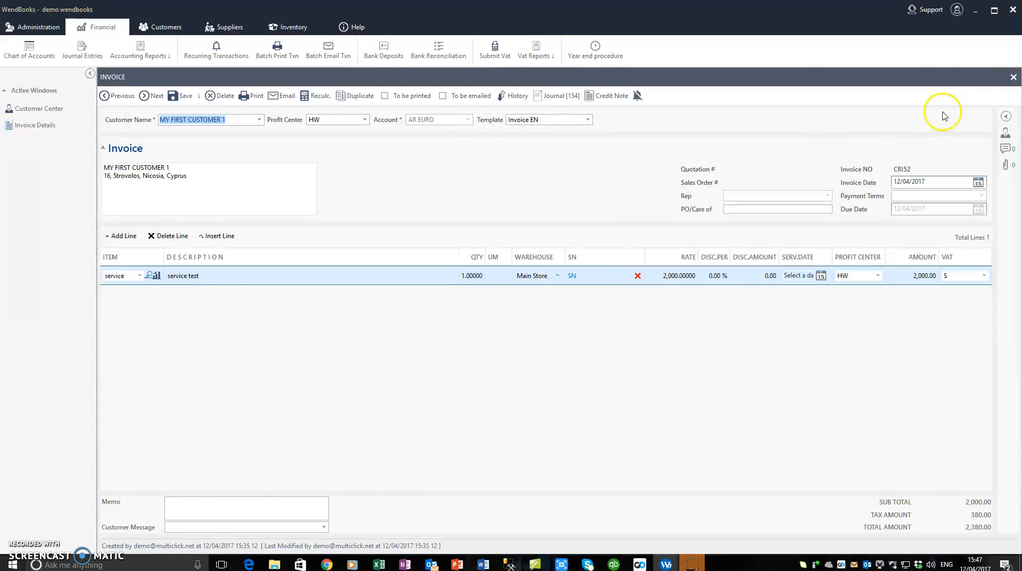
click(1013, 80)
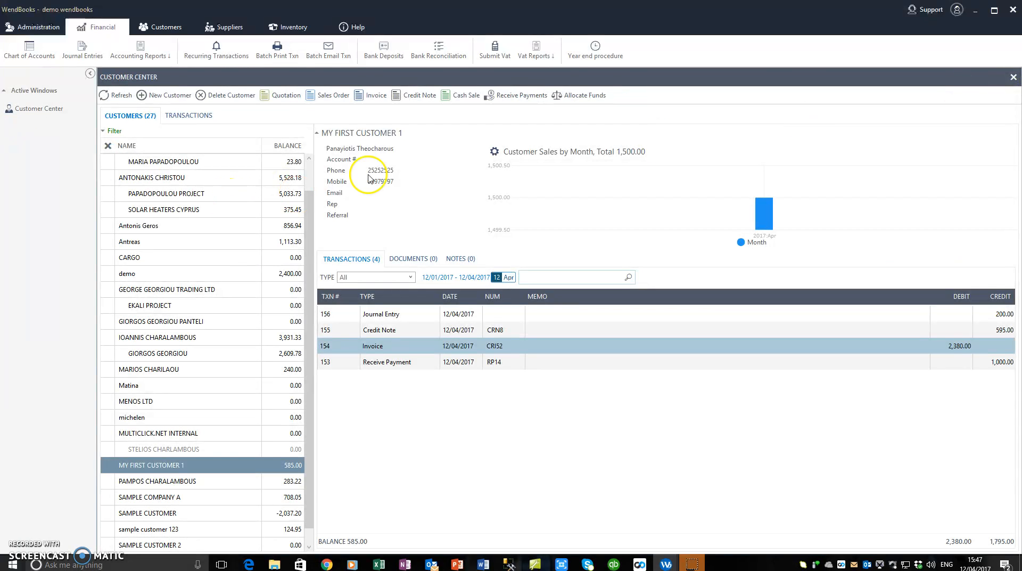
Open the customer funds allocation for MY FIRST CUSTOMER 1 and review its open invoice and unallocated funds
click(583, 99)
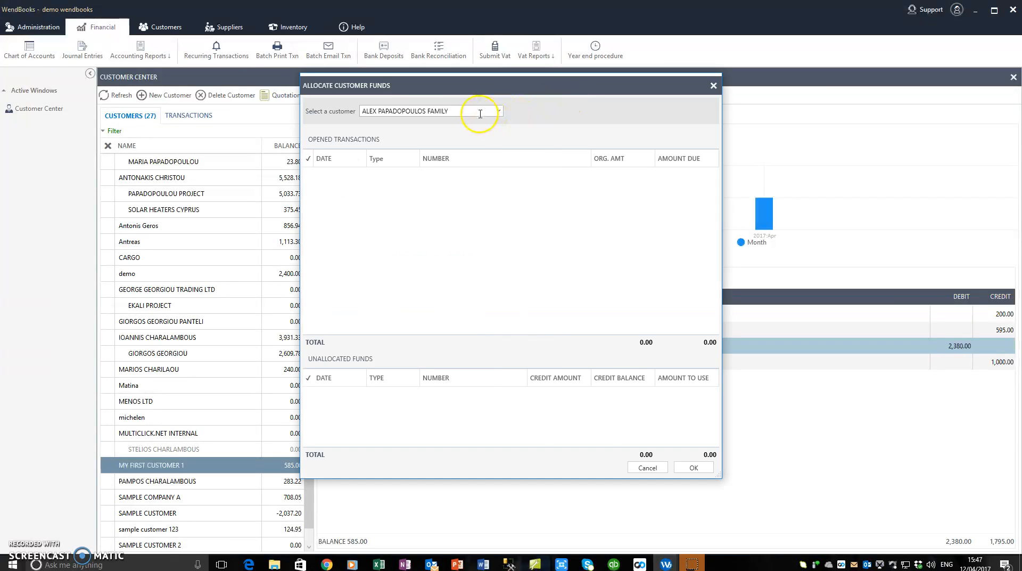
click(480, 113)
click(500, 111)
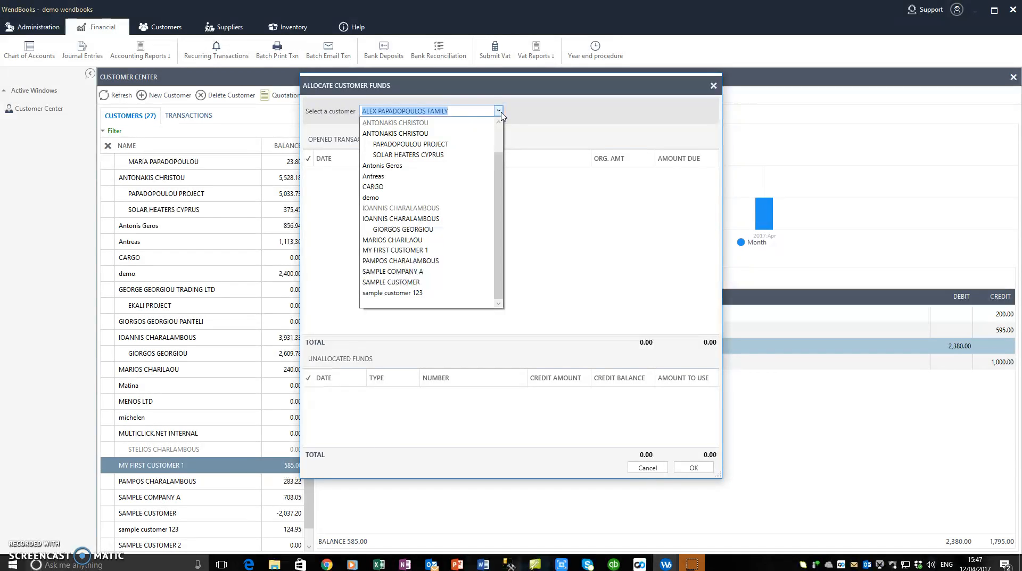
text(MY FIRST CUSTOMER 1)
click(501, 115)
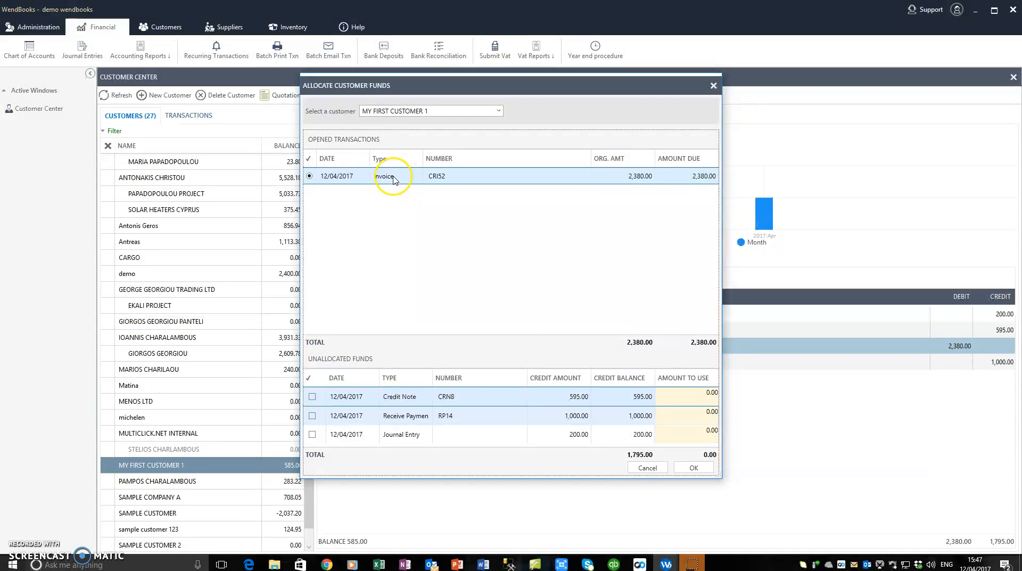
click(402, 417)
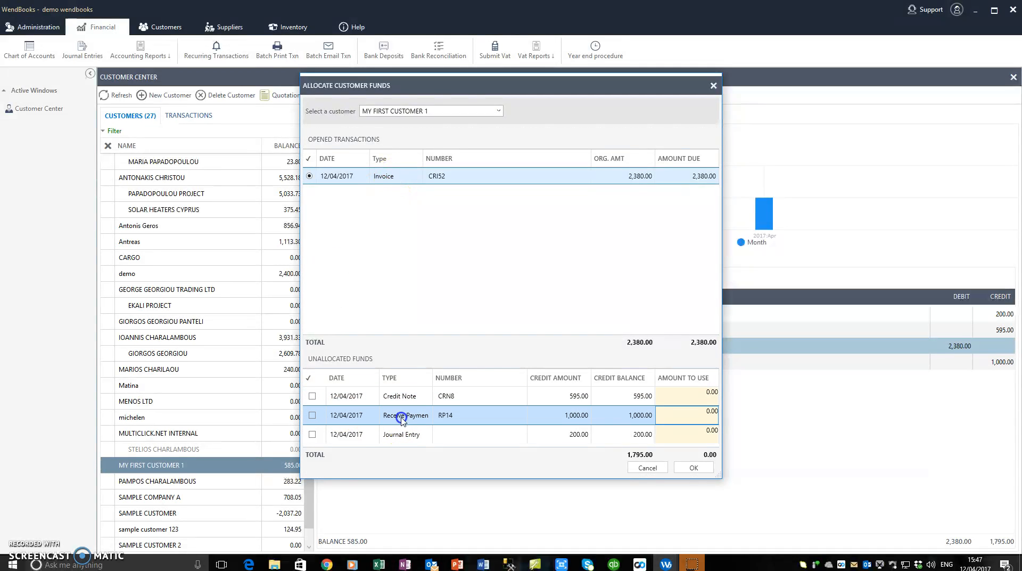
click(402, 434)
click(406, 417)
click(410, 400)
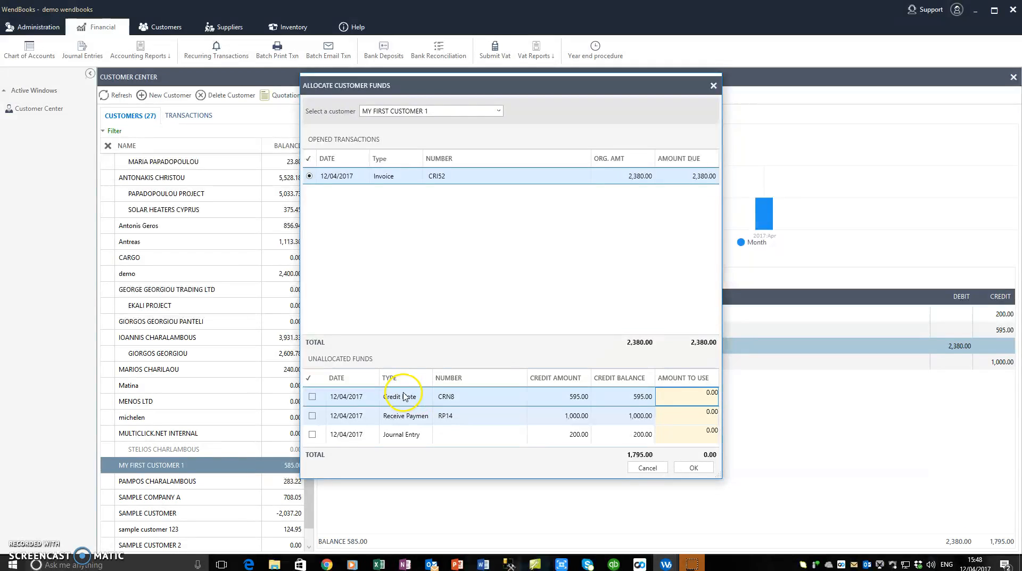
Include credit note CRN8 in the allocation to invoice CRI52 with an amount to use of 500.00
click(312, 397)
click(703, 396)
text(50)
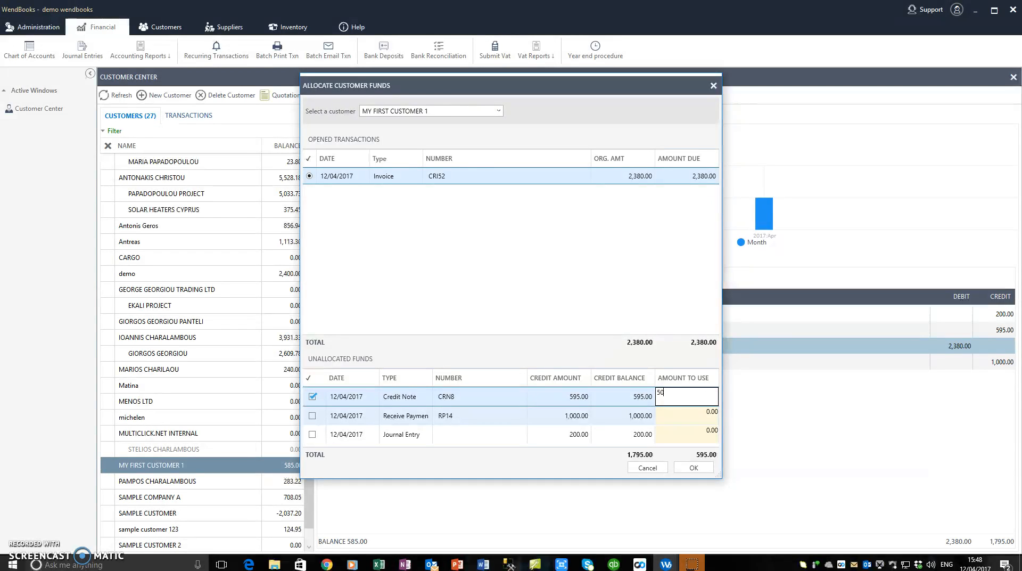
click(637, 415)
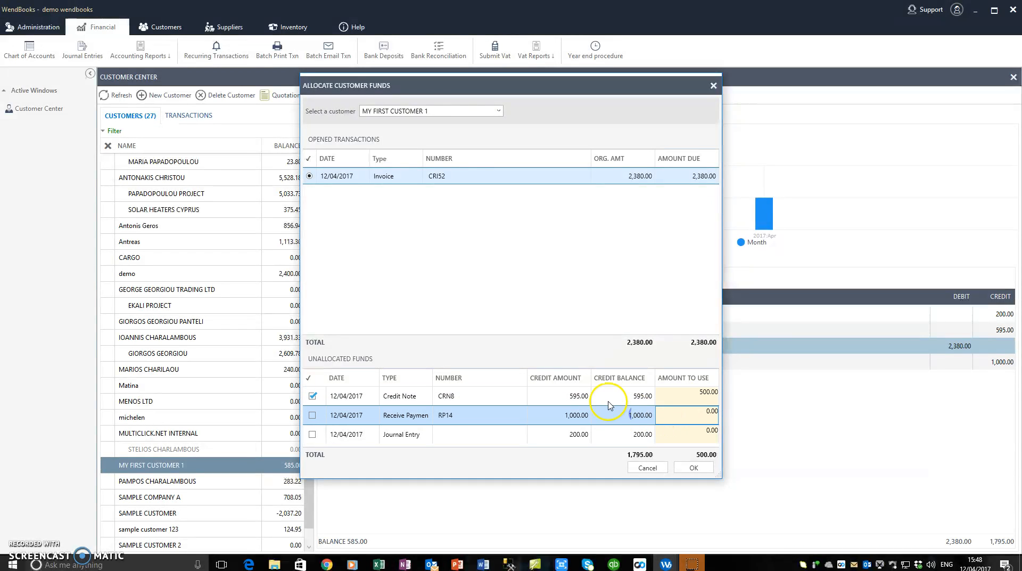
click(593, 398)
click(696, 468)
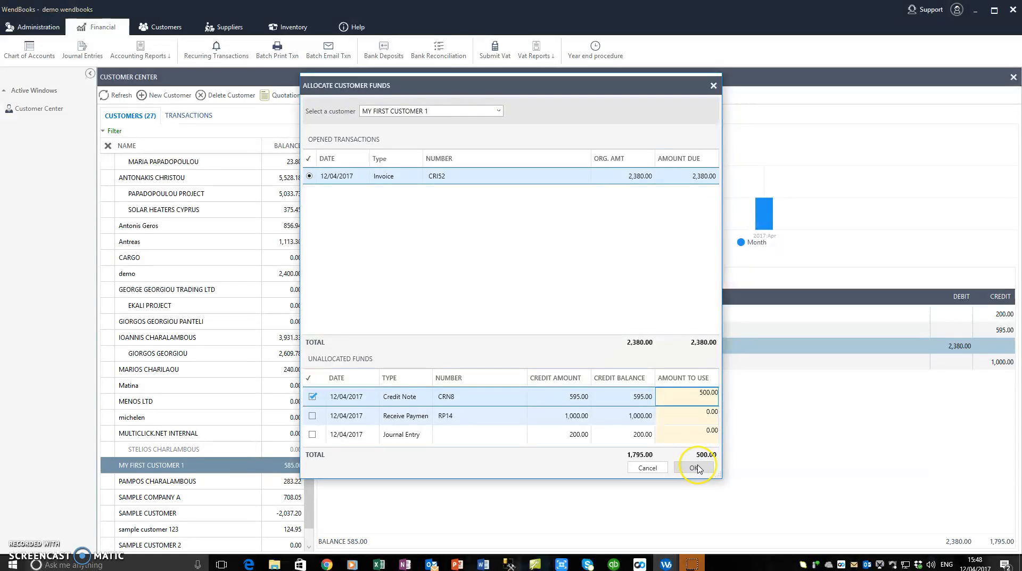
Include payment RP14 for 1,000.00 and the journal entry for 200.00, and apply the selected funds to invoice CRI52
click(313, 416)
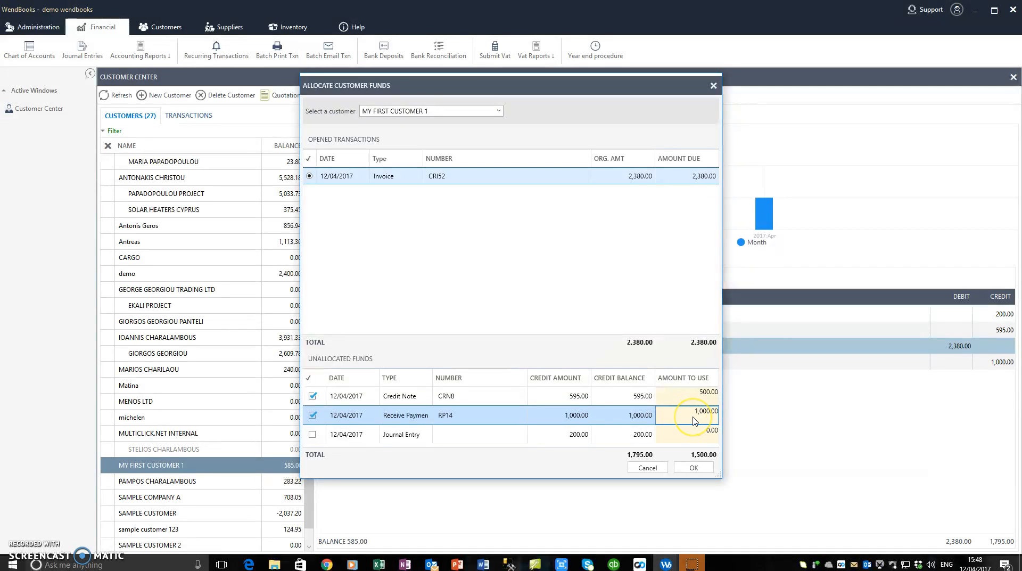
click(312, 415)
click(312, 434)
click(697, 432)
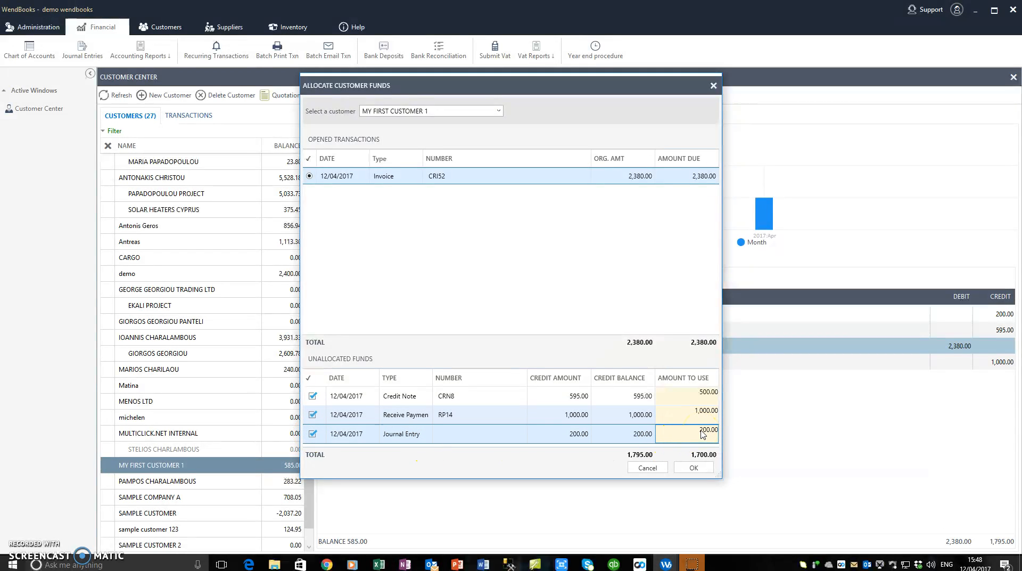
click(703, 468)
click(702, 468)
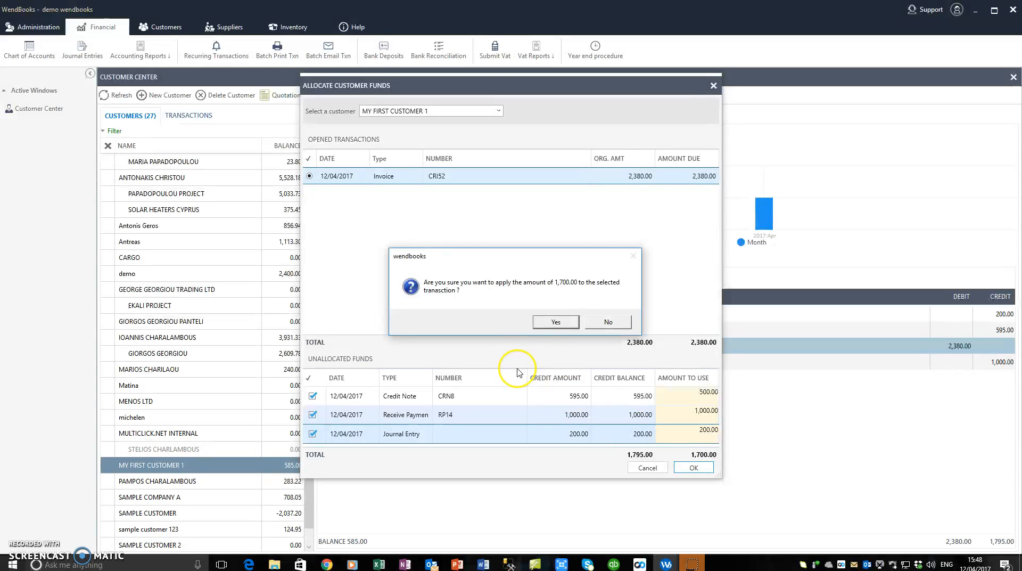
click(556, 321)
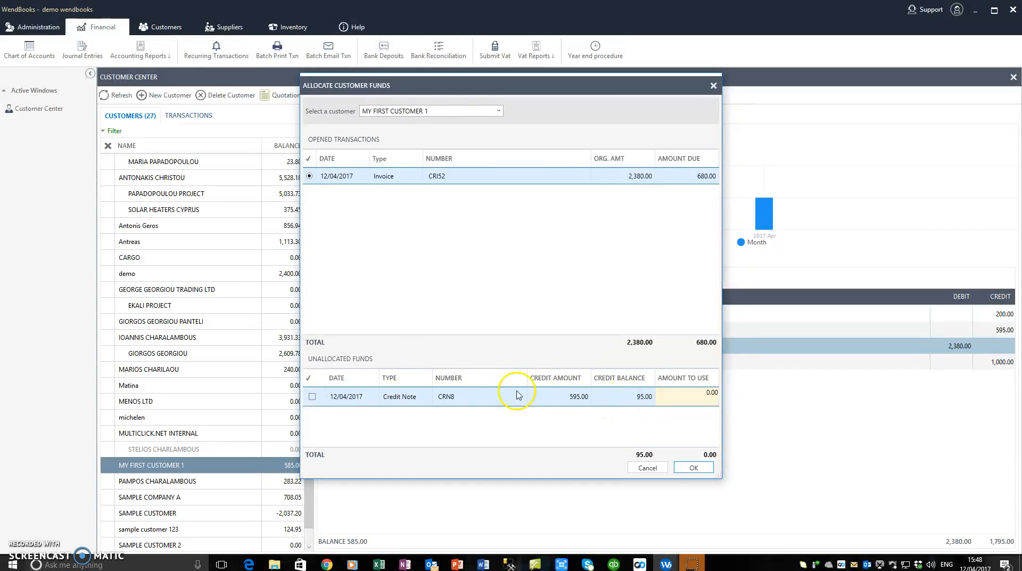
Apply the remaining 95.00 of credit note CRN8 to invoice CRI52 and close the funds allocation
click(312, 397)
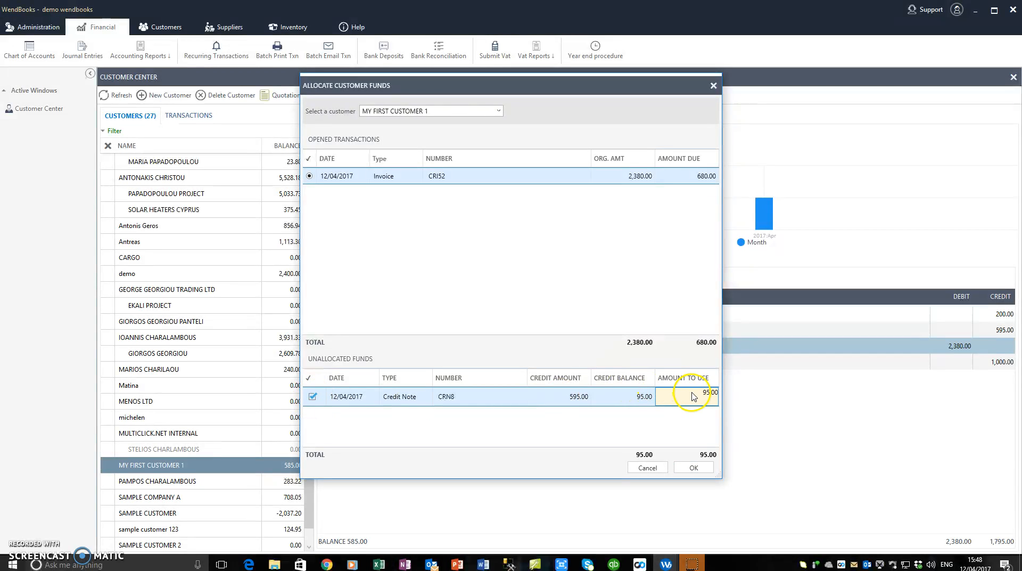
click(694, 467)
click(552, 321)
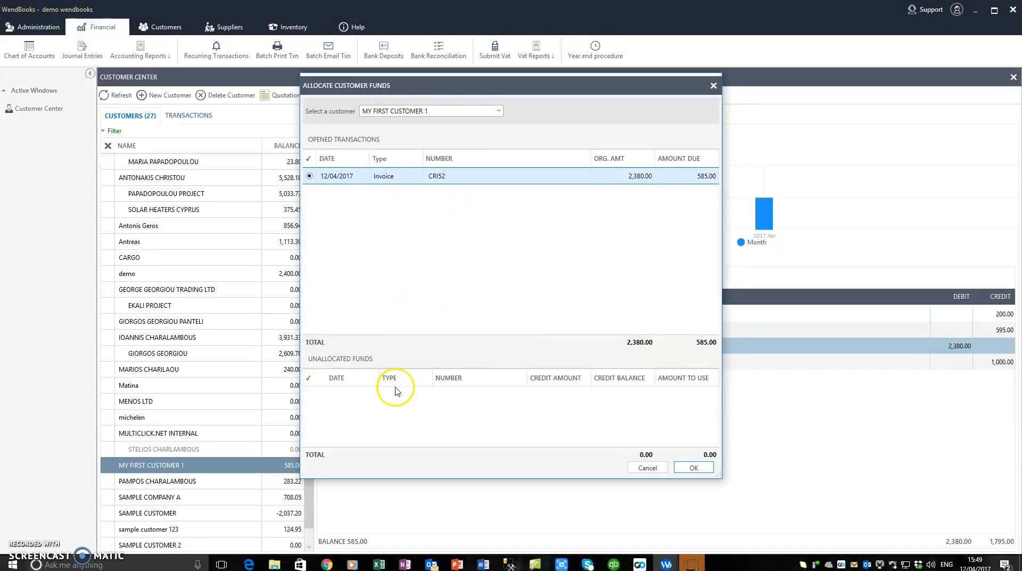
click(714, 87)
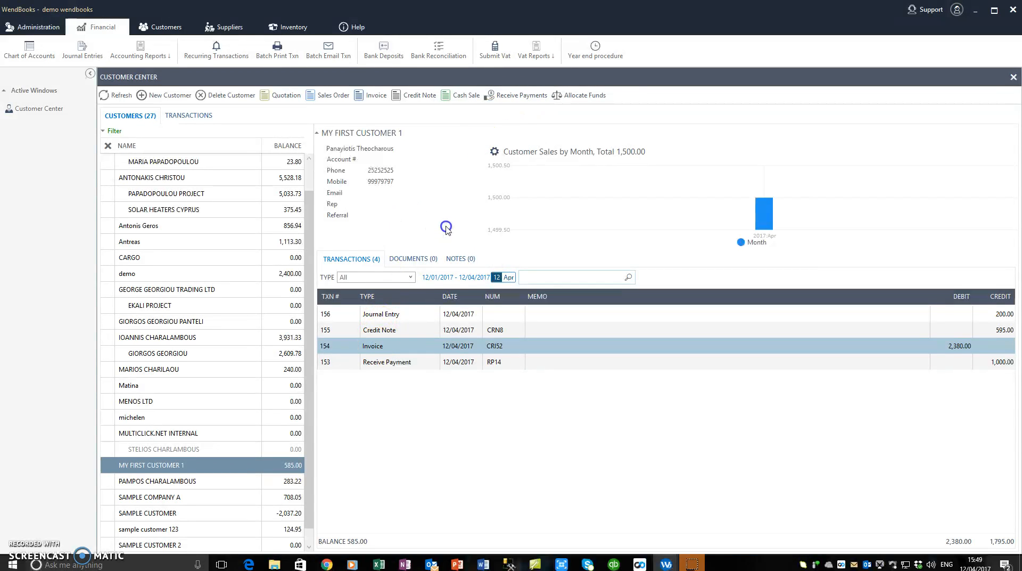
Open invoice CRI52 and check which transactions are linked in its history, and close the invoice
double_click(376, 347)
click(484, 182)
click(525, 97)
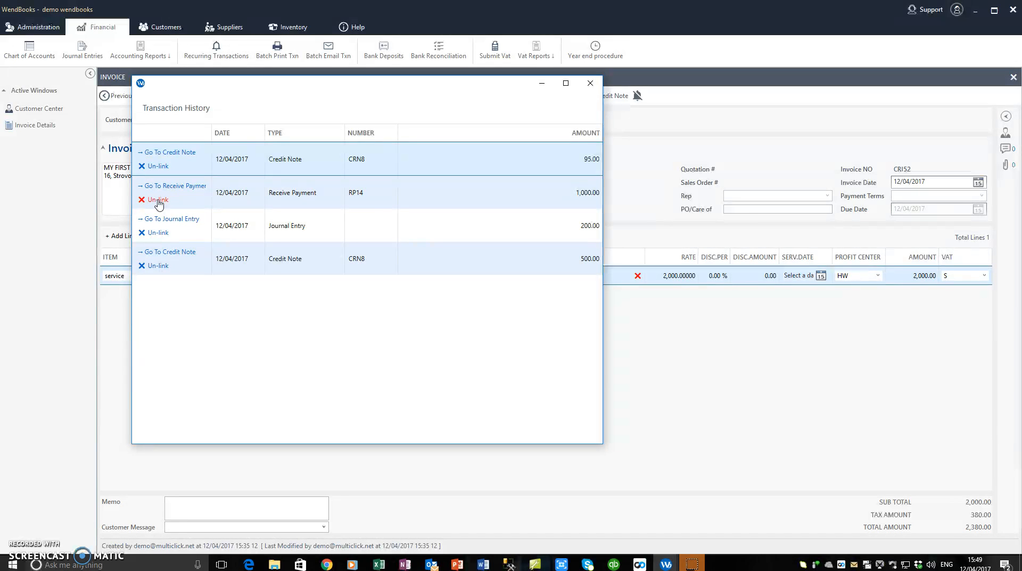
click(590, 83)
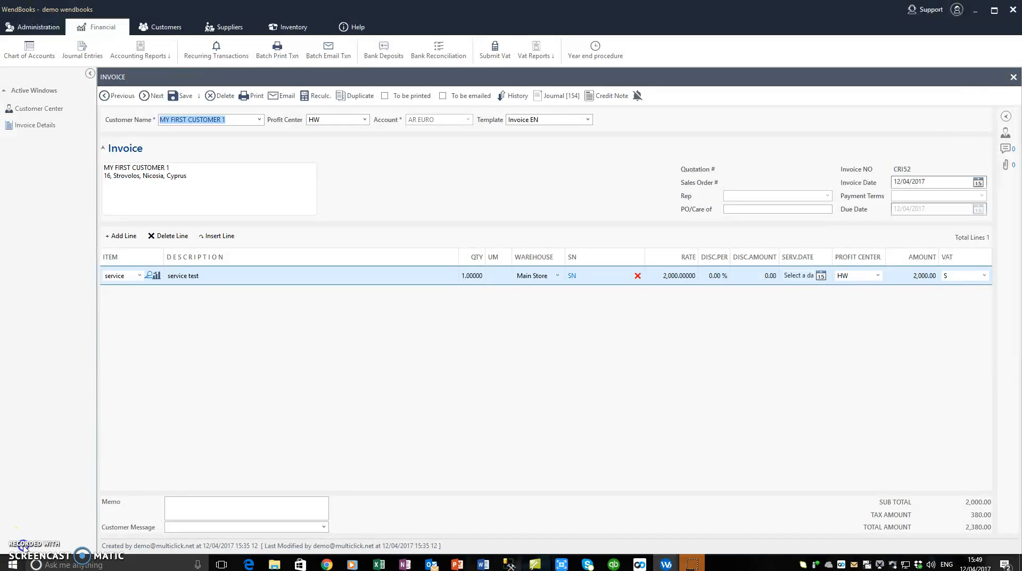
click(1012, 77)
Record and save a cash payment of 585.00 from MY FIRST CUSTOMER 1 for invoice CRI52, deposited to UNDEPOSITED FUNDS
click(506, 95)
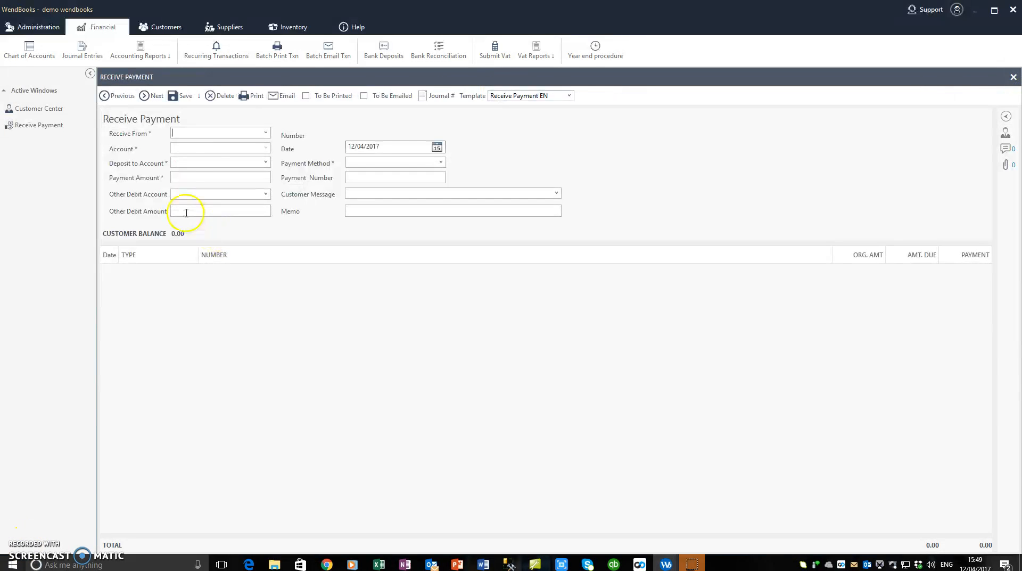
text(MY FIRST CUSTOMER 1)
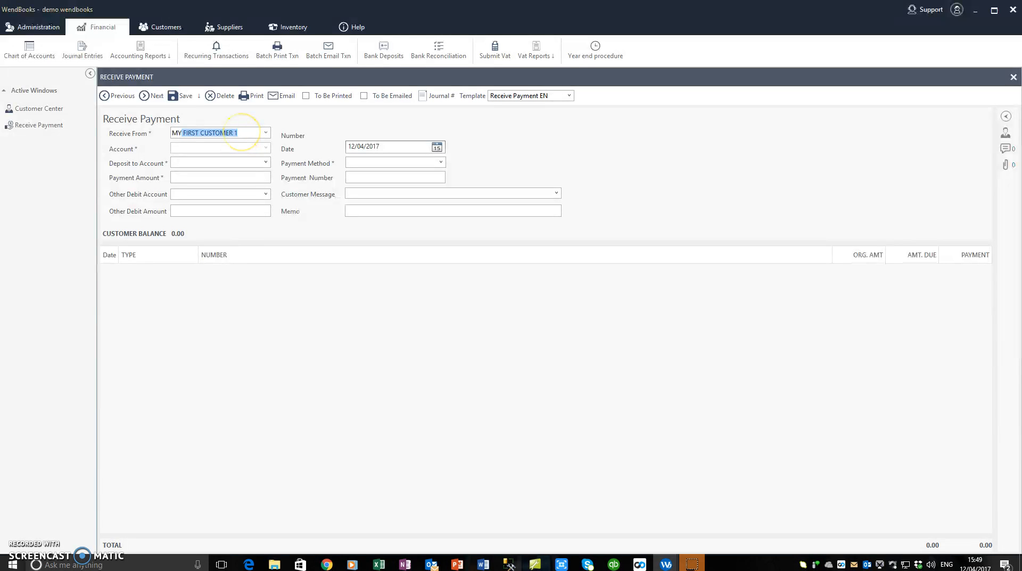
key(Tab)
text(UND)
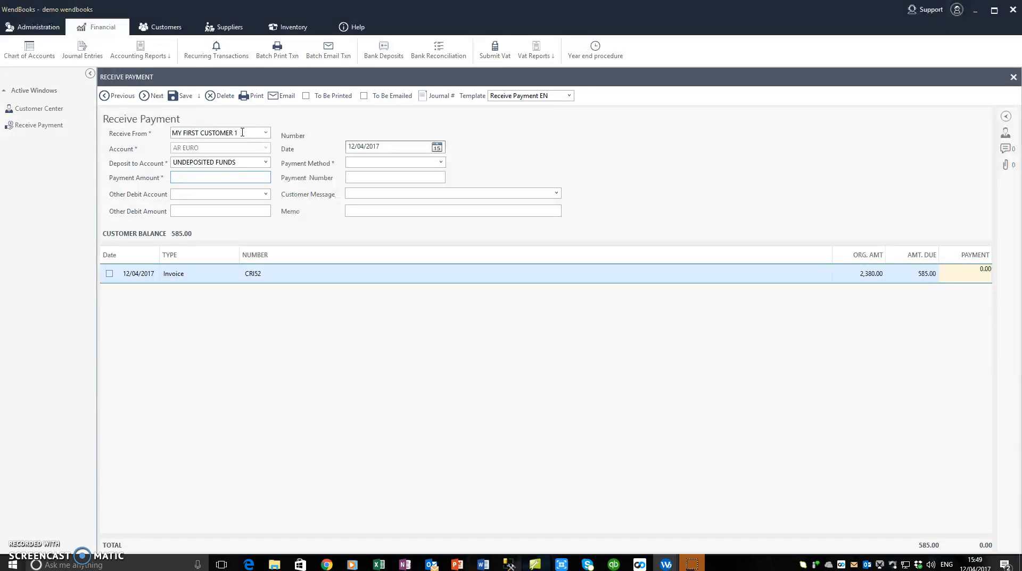
click(378, 163)
text(Cash)
click(371, 177)
click(186, 96)
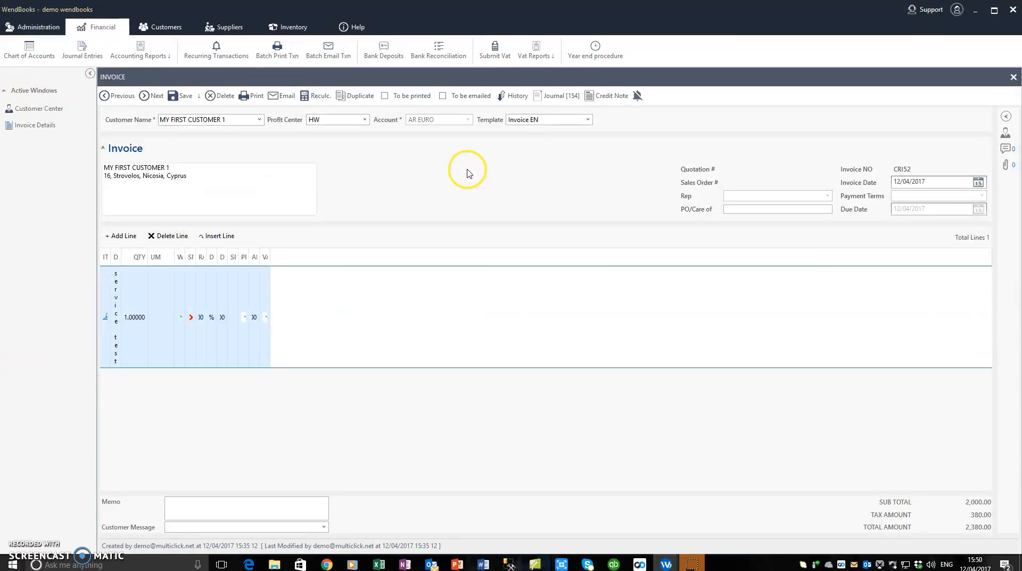
Check the history of invoice CRI52 for the new payment, close it, and refresh the customer list to check the balance
click(516, 96)
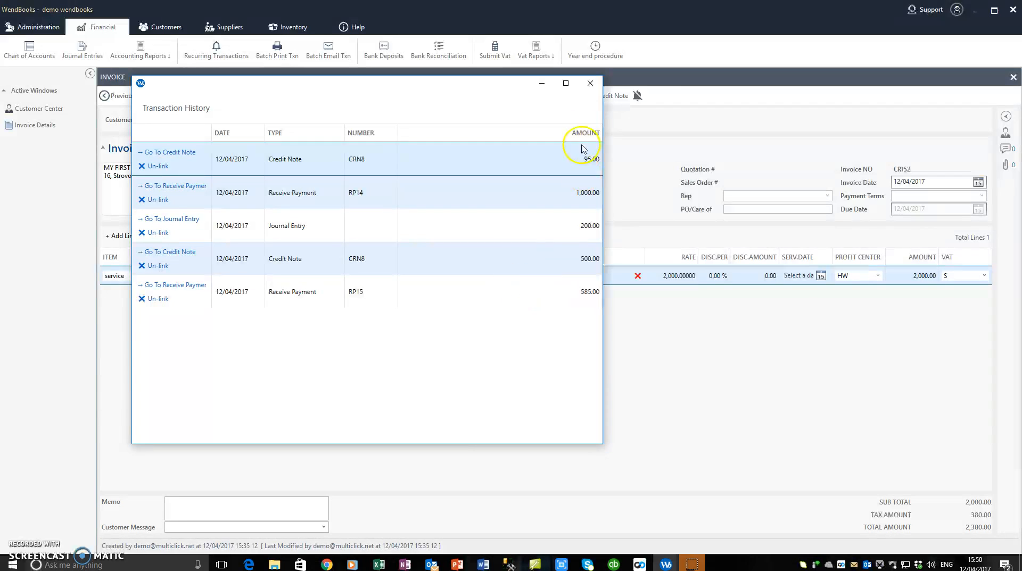
click(589, 83)
click(1013, 76)
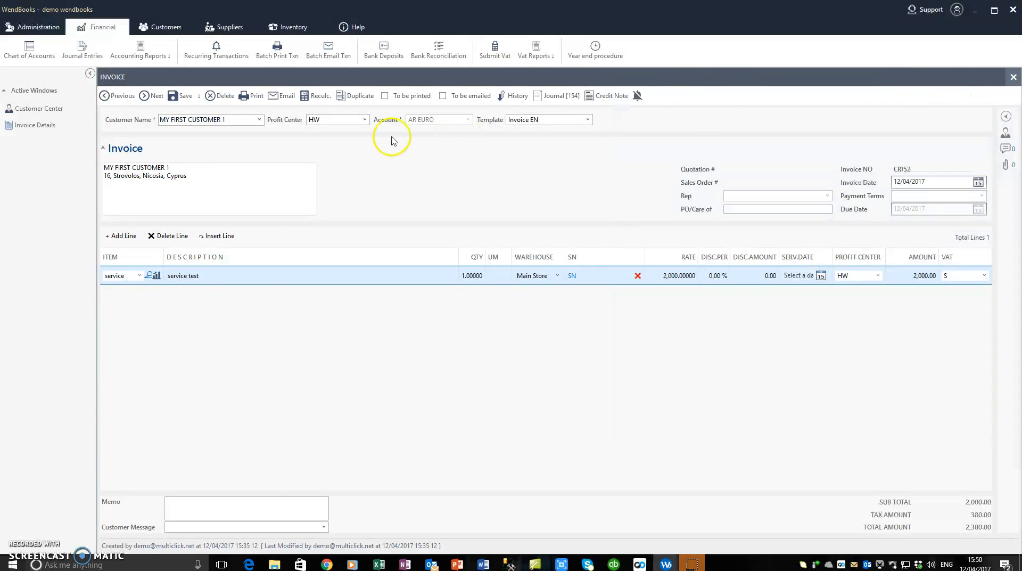
click(114, 98)
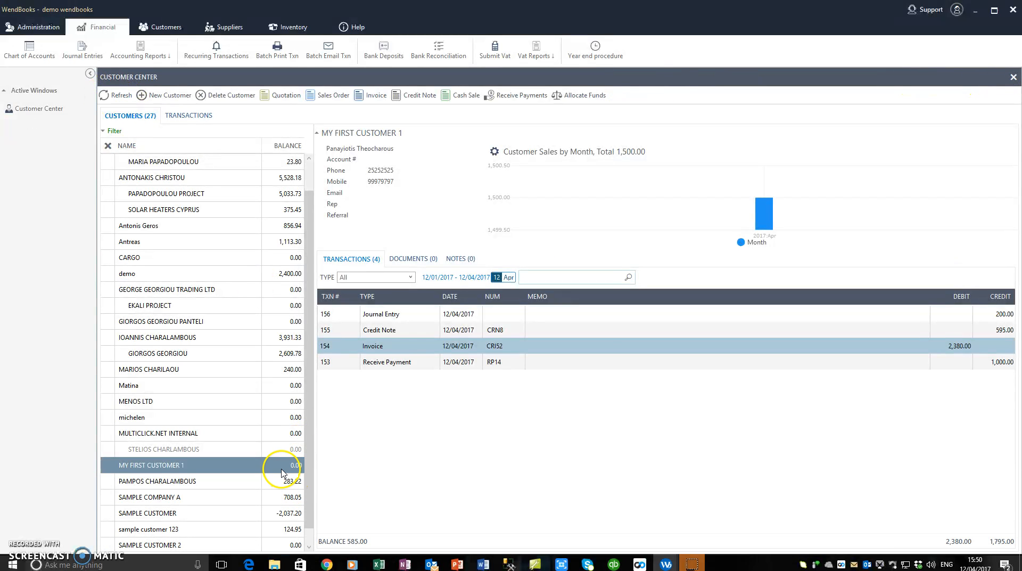
Filter the invoices in the customer transactions to Opened, review the list, and close the Customer Center
click(195, 120)
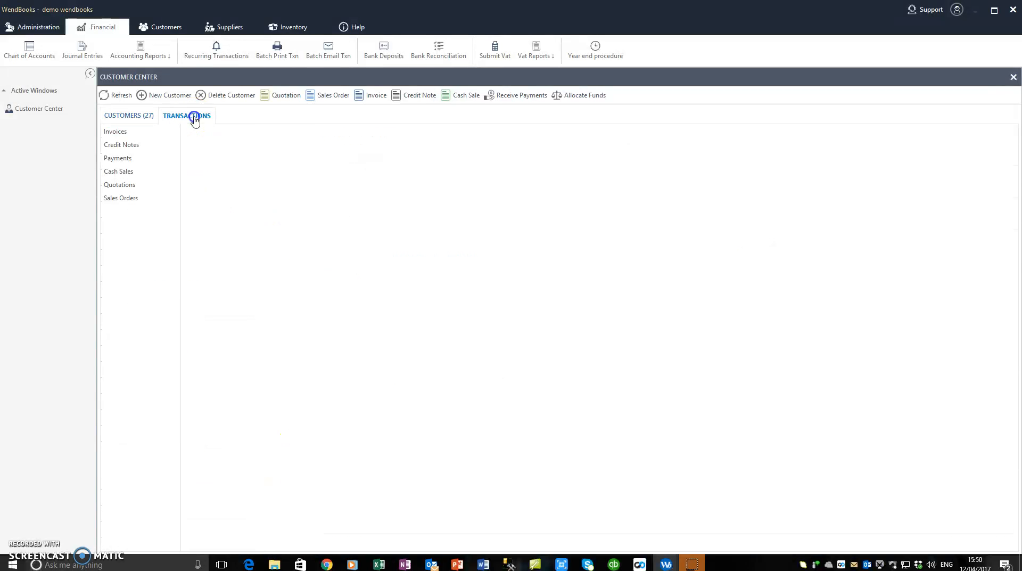
click(131, 131)
click(300, 139)
click(264, 167)
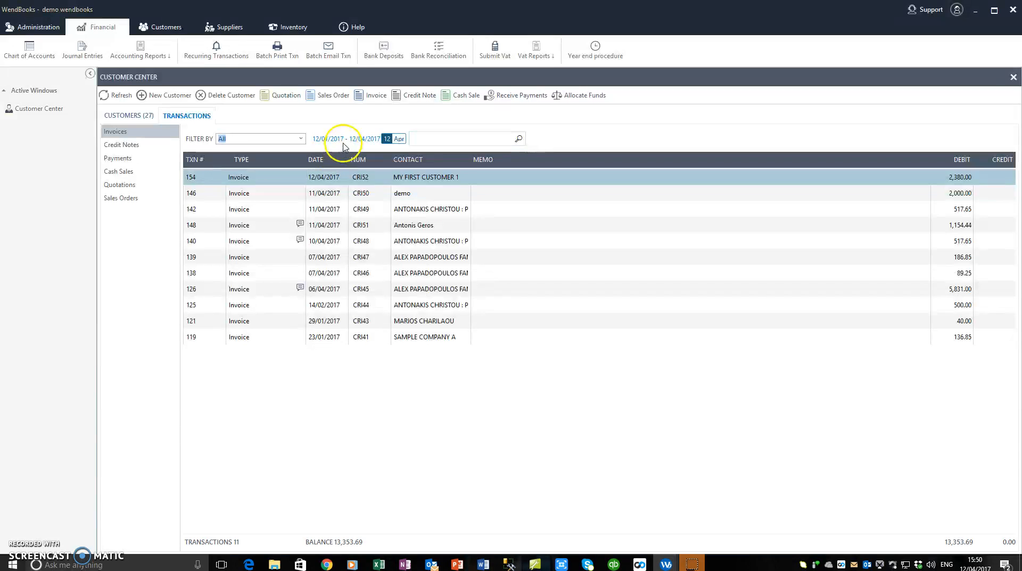
click(407, 193)
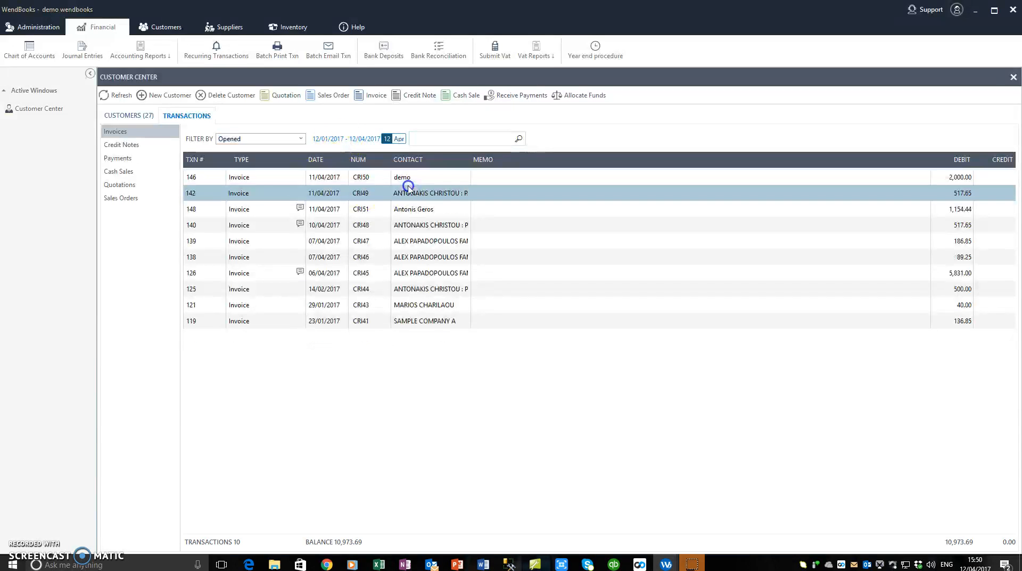
click(431, 252)
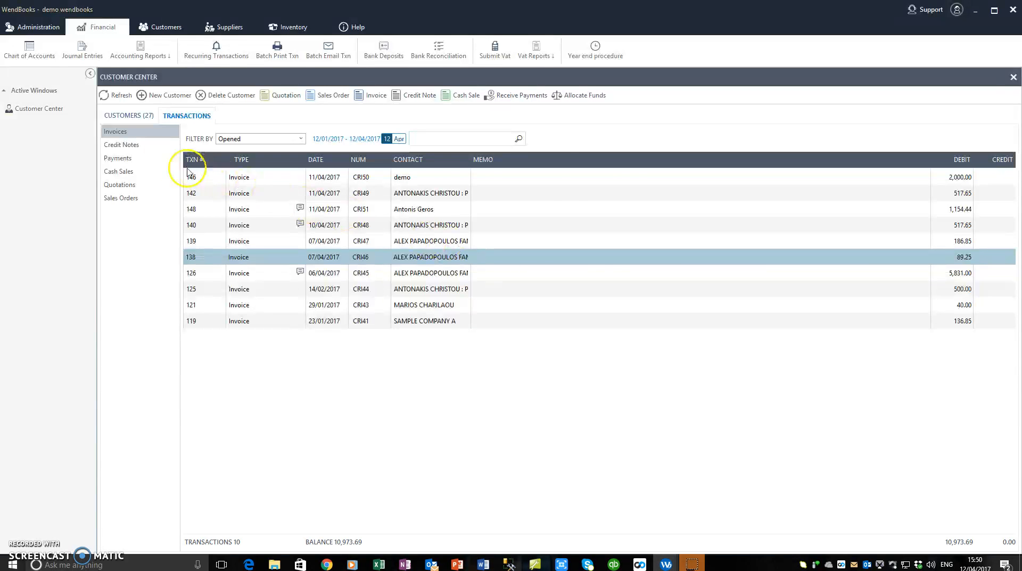
click(129, 116)
click(1013, 77)
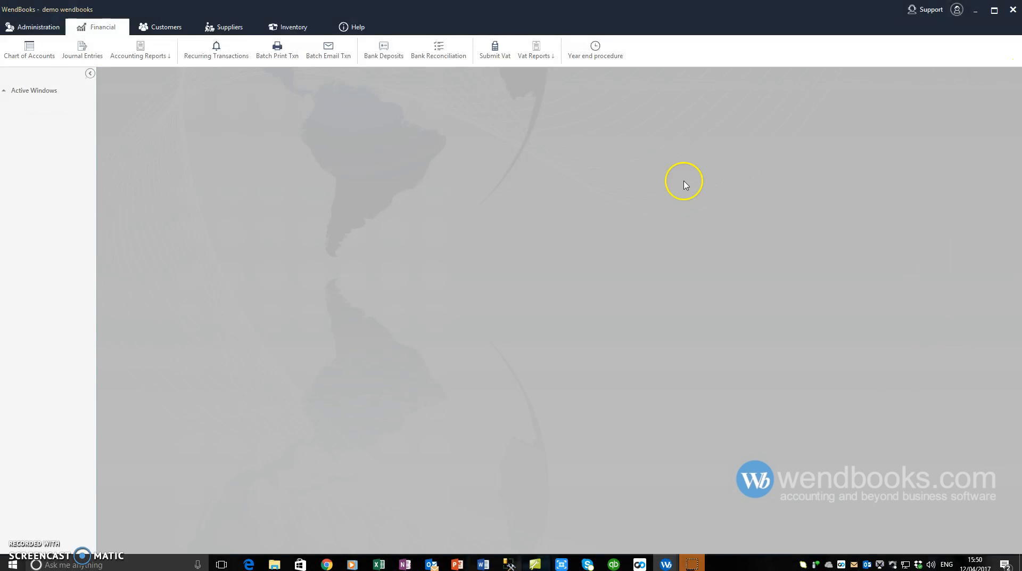